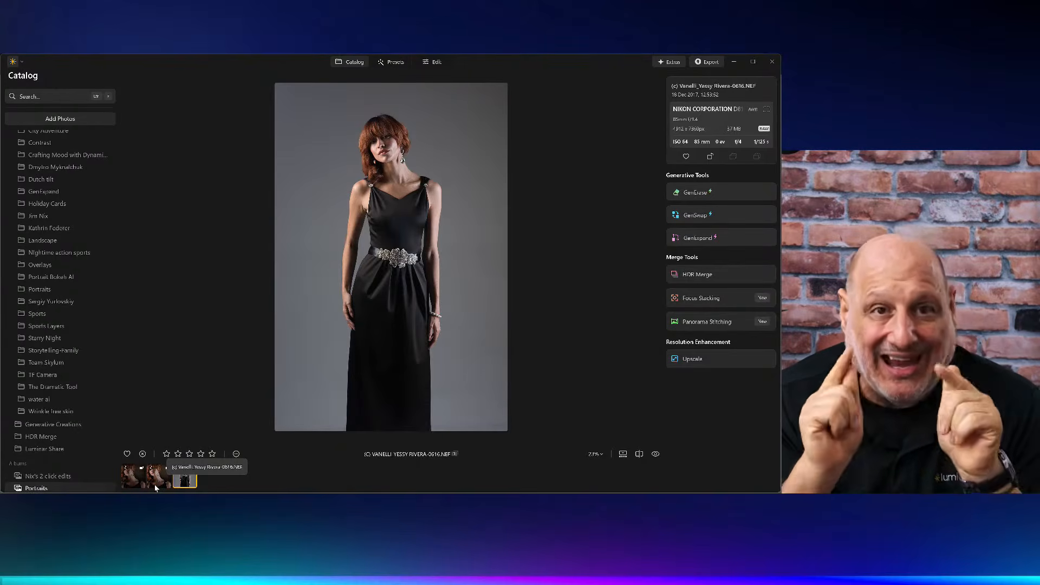
# Step: Select the full-length portrait of the woman in the black dress and open it for editing
pyautogui.click(155, 488)
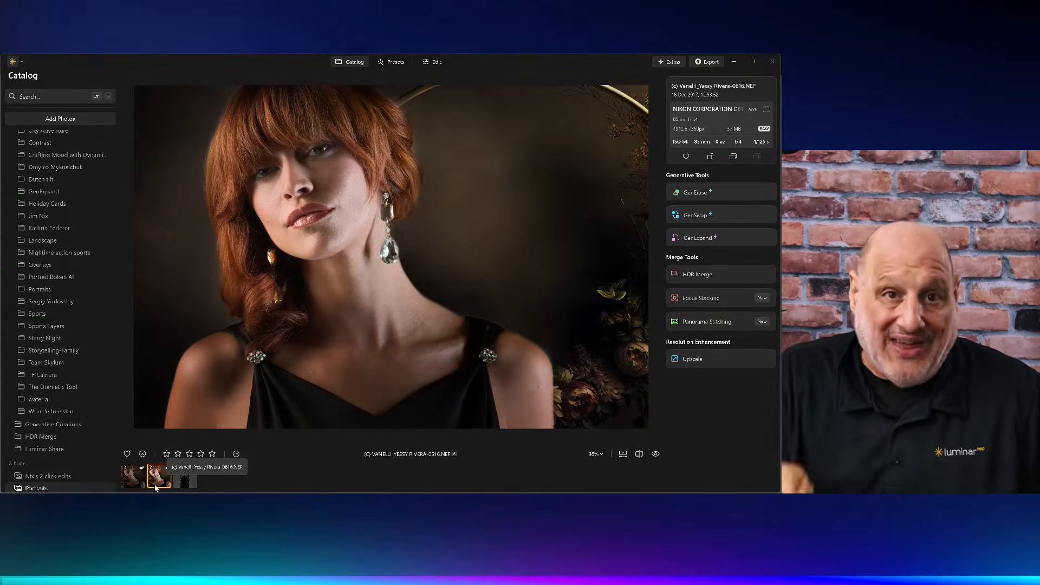
pyautogui.press('Right')
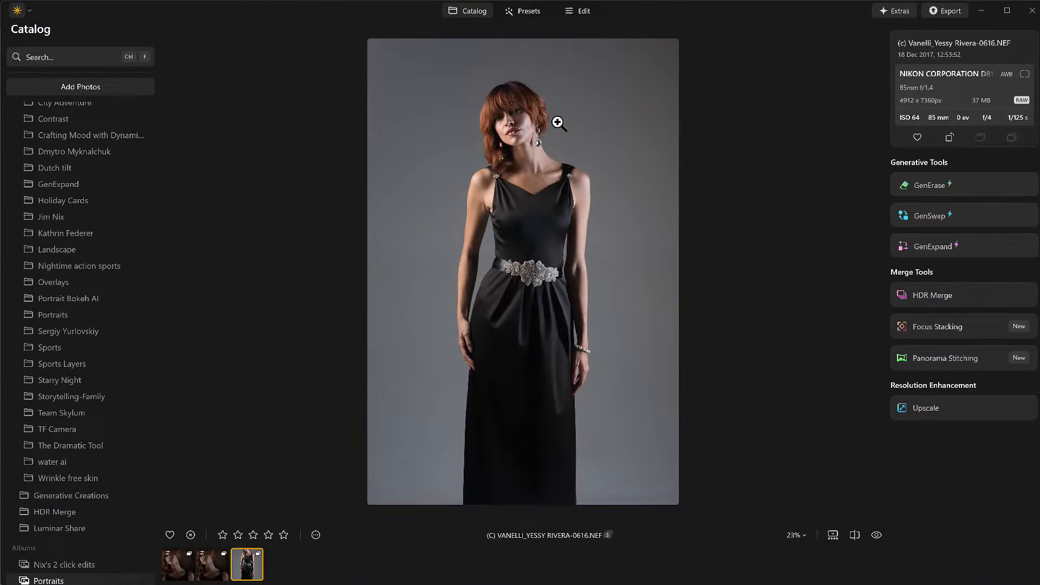
pyautogui.press('d')
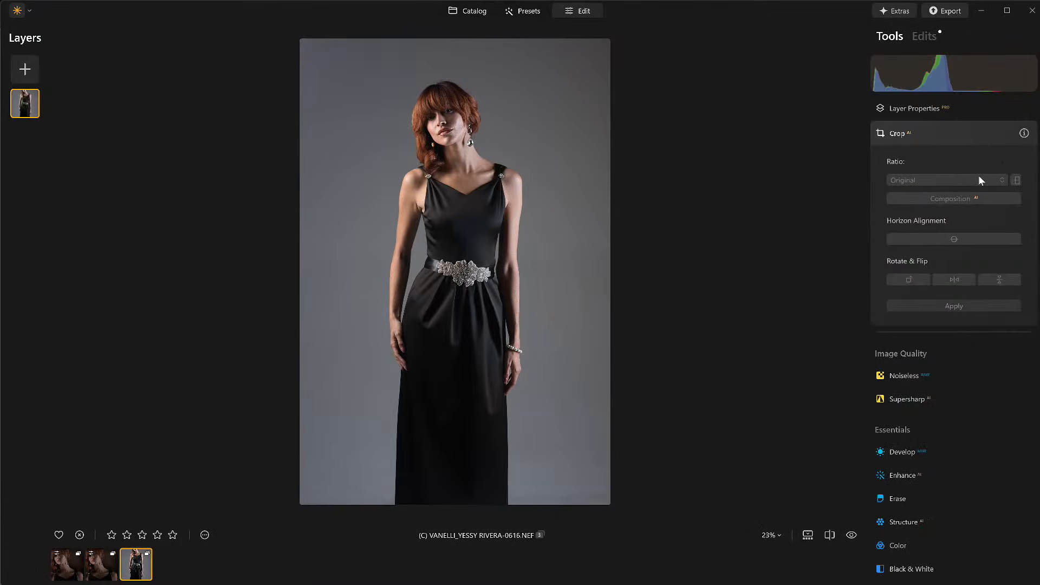
# Step: Crop the photo to a transposed landscape frame around her head and shoulders and apply the crop
pyautogui.click(987, 139)
pyautogui.click(979, 143)
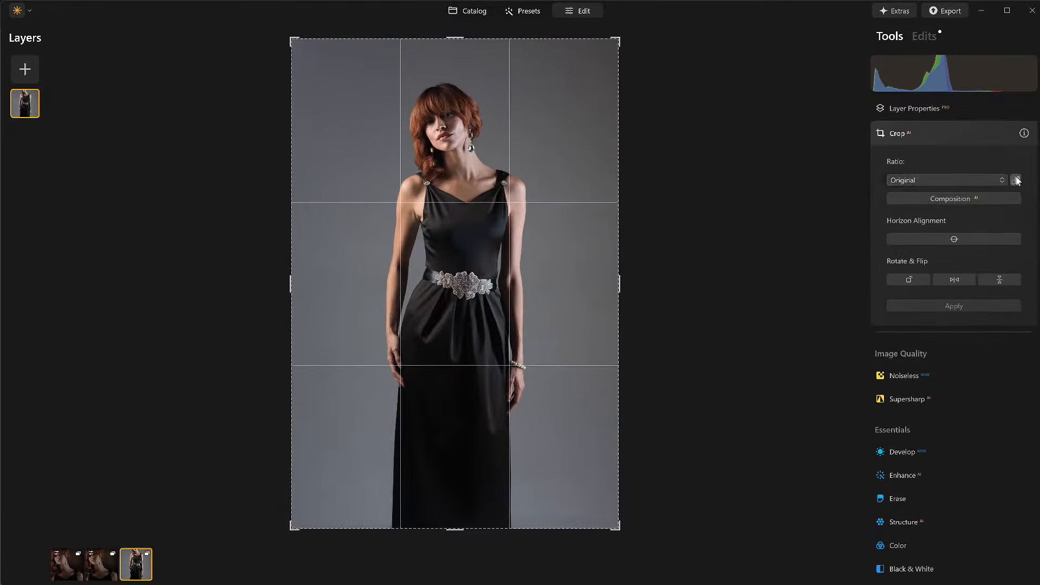
pyautogui.click(1017, 181)
pyautogui.moveTo(459, 174); pyautogui.dragTo(458, 218)
pyautogui.moveTo(473, 309); pyautogui.dragTo(449, 442)
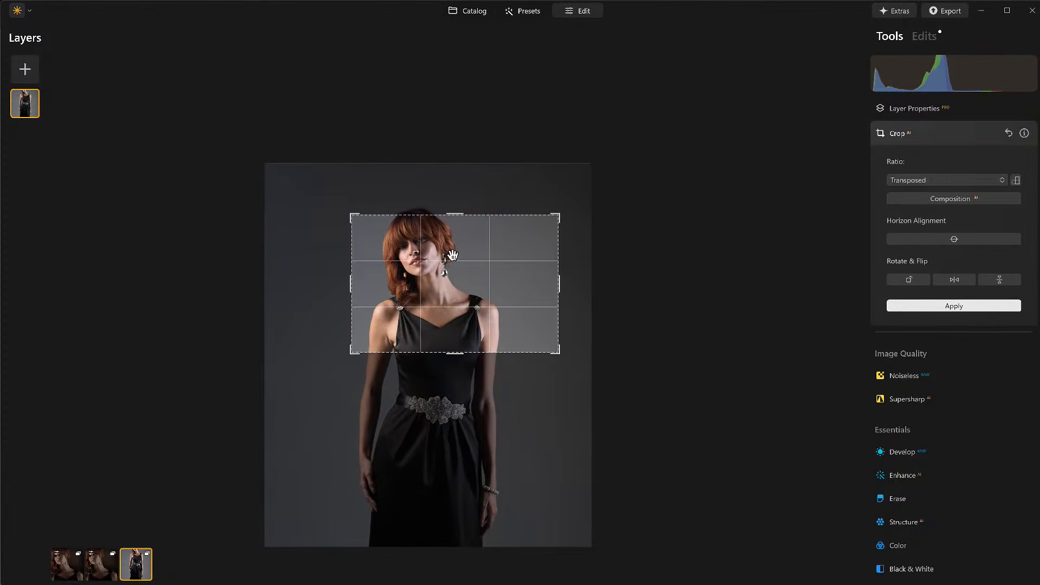
pyautogui.press('Return')
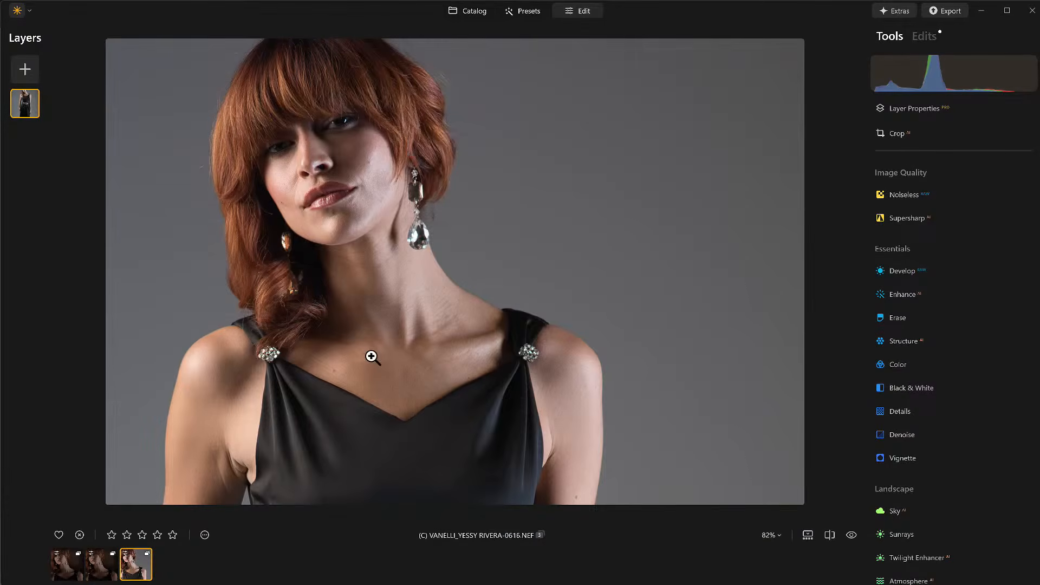
# Step: Reopen the crop and shift the frame slightly to refine the head-and-shoulders composition, then apply it
pyautogui.click(242, 477)
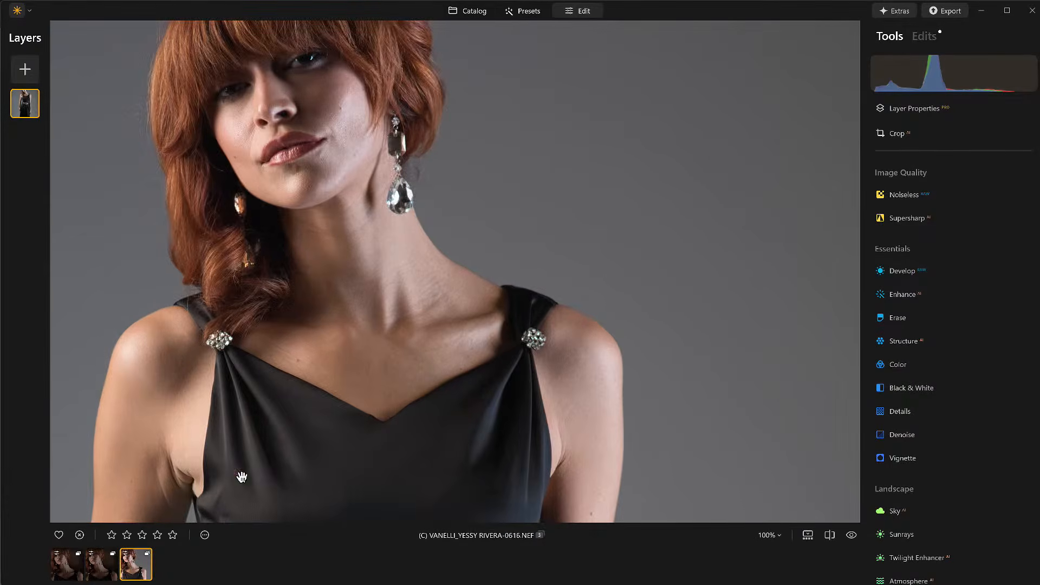
pyautogui.scroll(5, 159, 492)
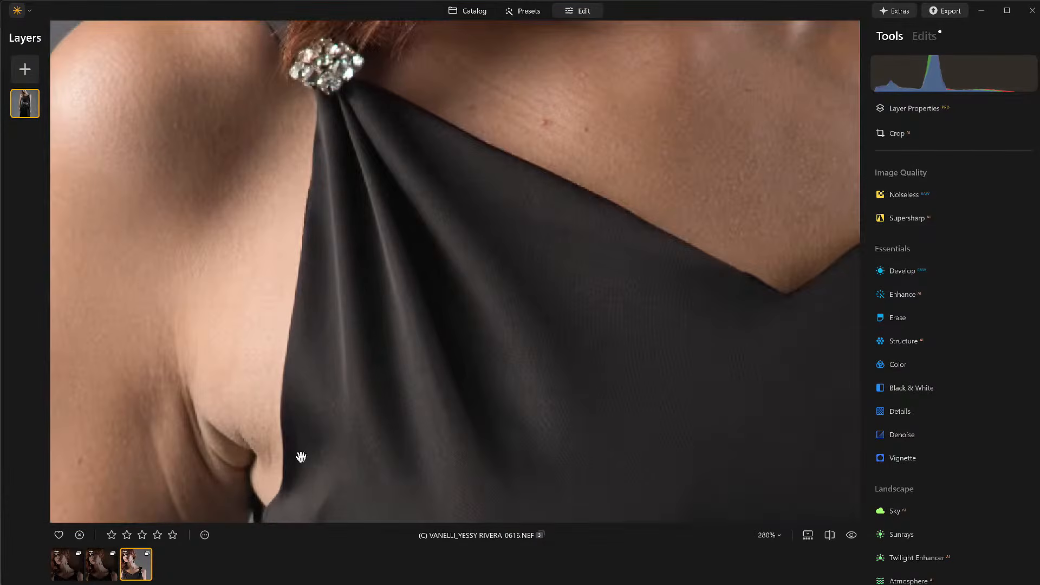
pyautogui.click(544, 427)
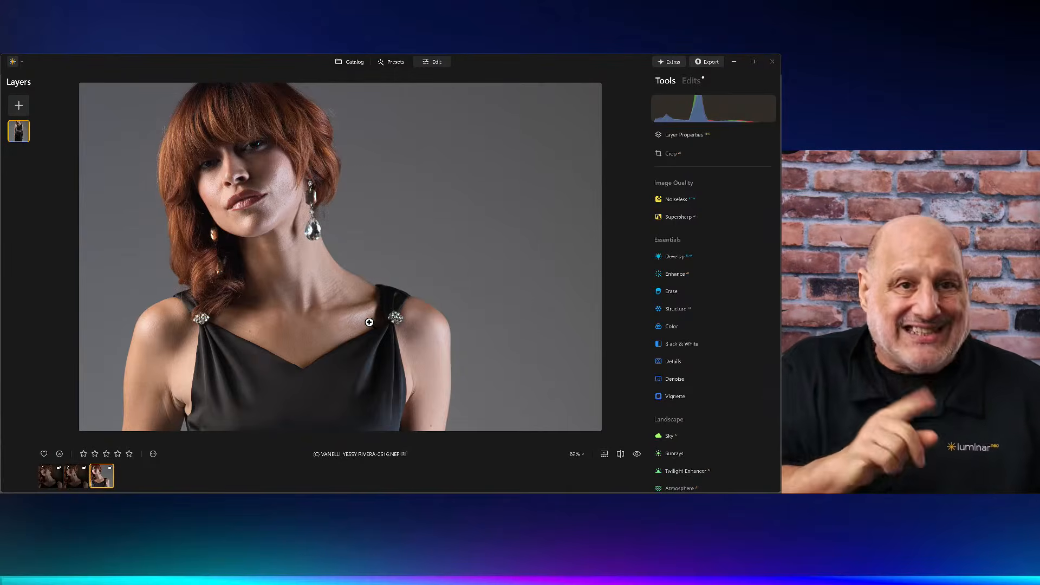
pyautogui.press('c')
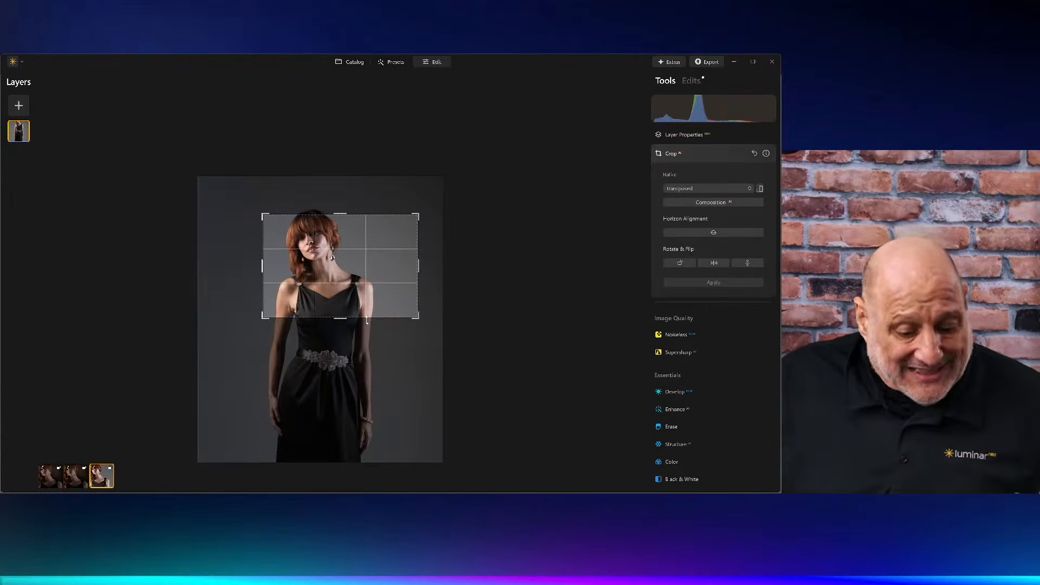
pyautogui.moveTo(345, 321); pyautogui.dragTo(345, 312)
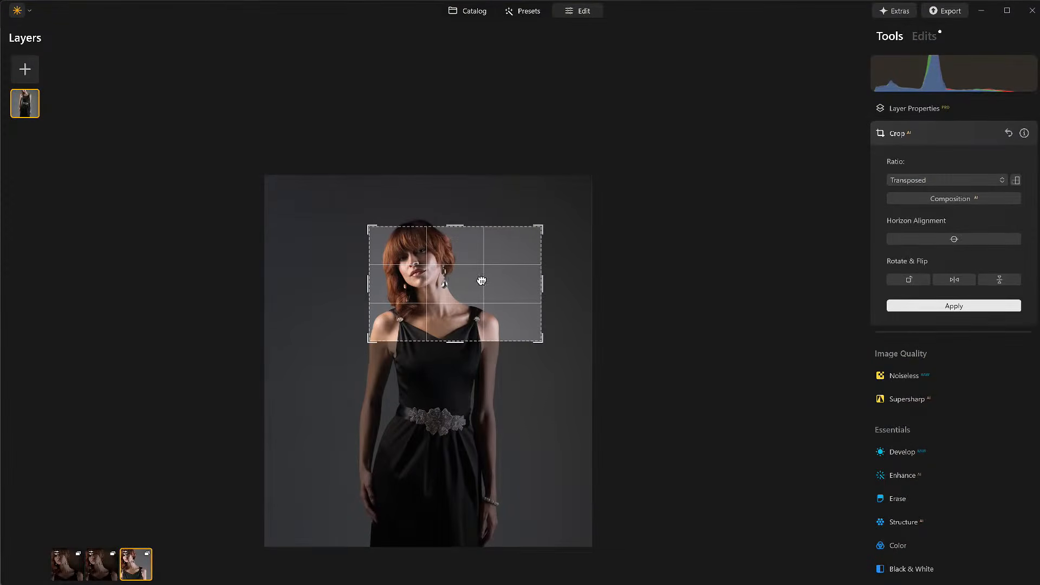
pyautogui.moveTo(464, 276); pyautogui.dragTo(474, 280)
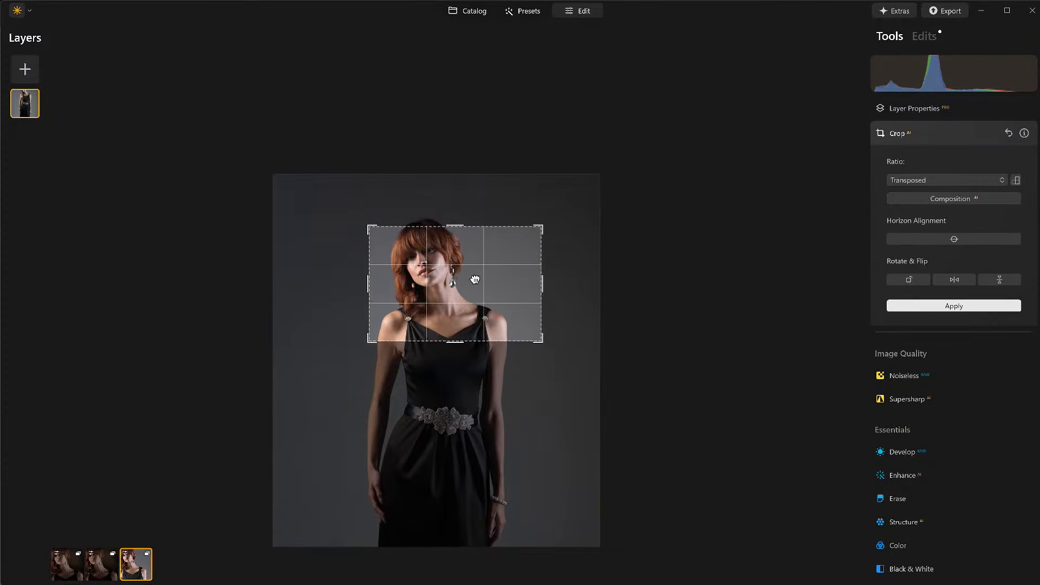
pyautogui.press('Return')
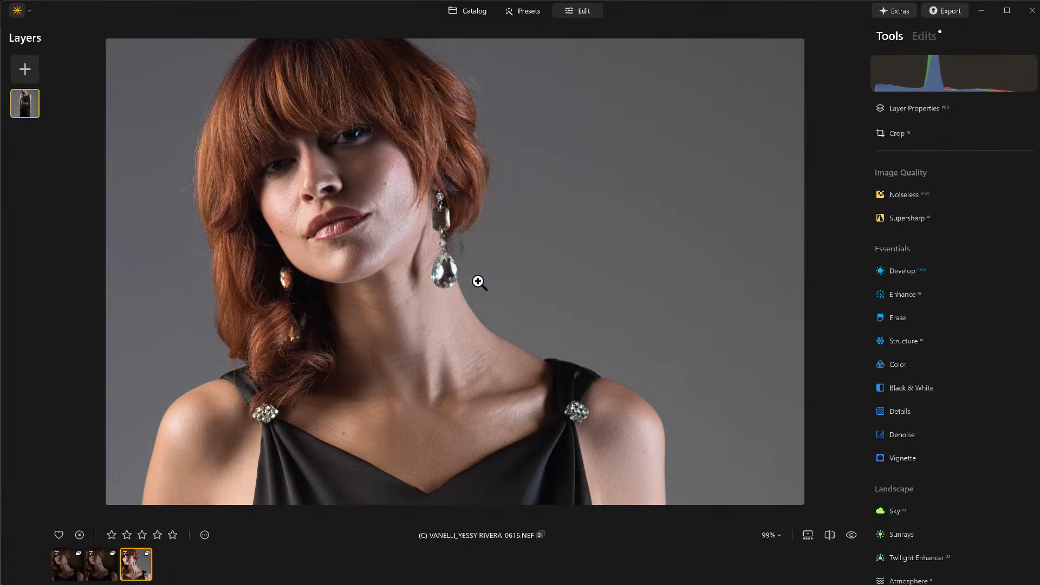
# Step: Open the Enhance tool and set Accent to 54
pyautogui.click(904, 294)
pyautogui.moveTo(896, 361); pyautogui.dragTo(972, 362)
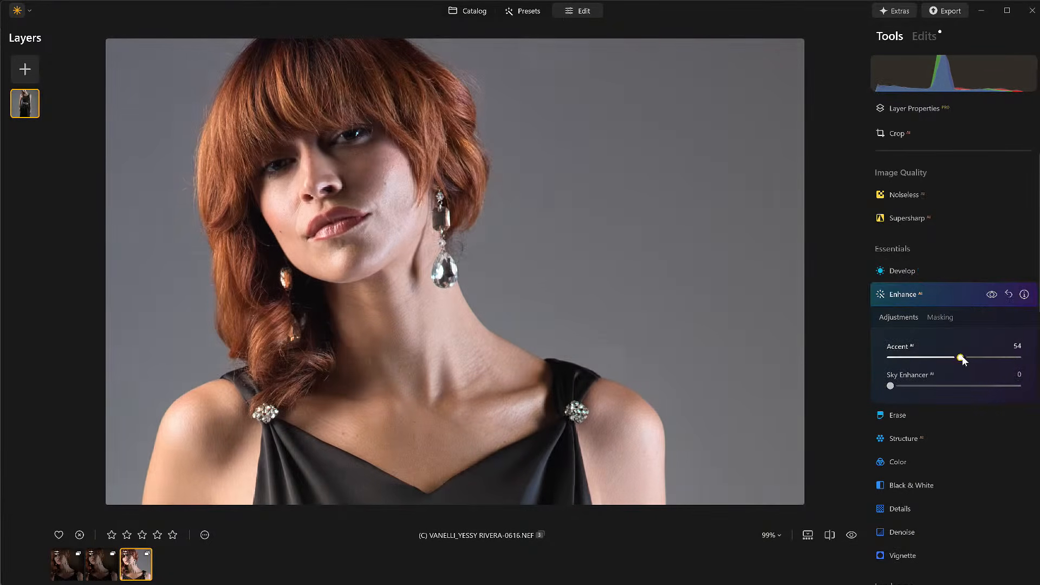
pyautogui.click(945, 297)
# Step: Open Develop, apply its automatic adjustment, and set Highlights to -100
pyautogui.click(918, 272)
pyautogui.click(938, 269)
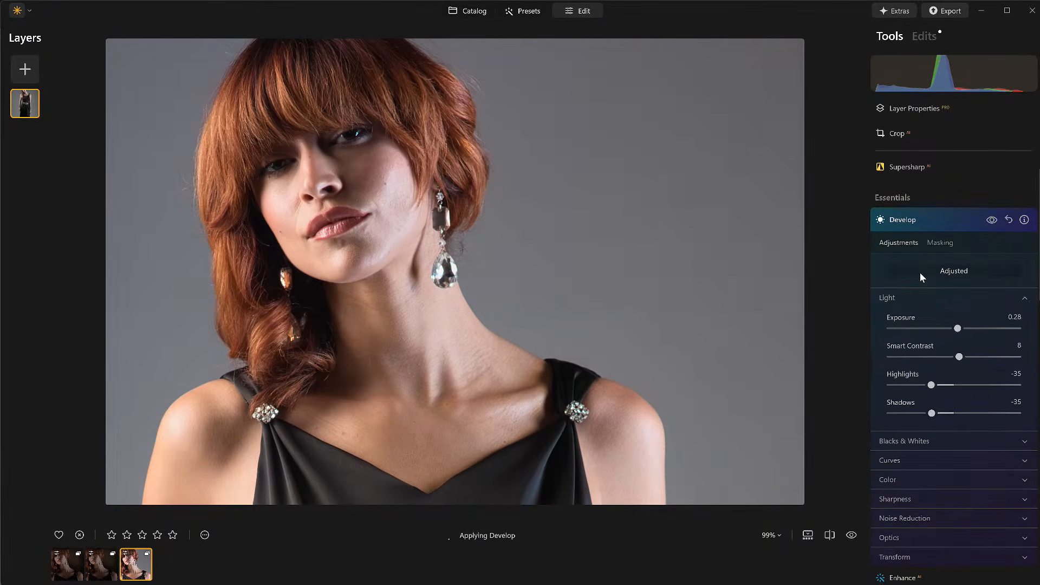
pyautogui.moveTo(930, 385); pyautogui.dragTo(887, 387)
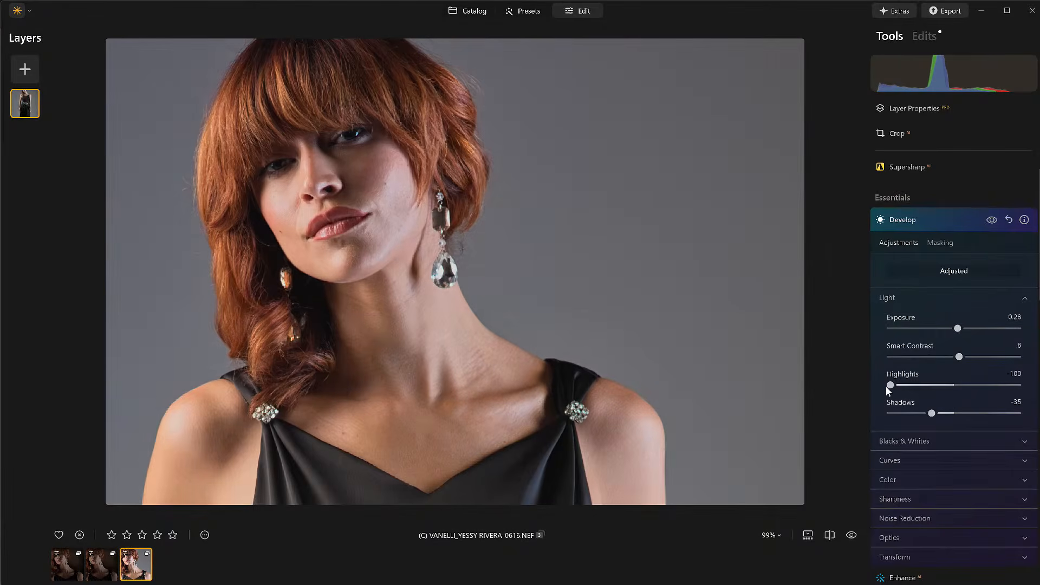
# Step: Open the Face tool and set Face Light to 11
pyautogui.click(952, 219)
pyautogui.scroll(-10, 941, 418)
pyautogui.scroll(-1, 941, 417)
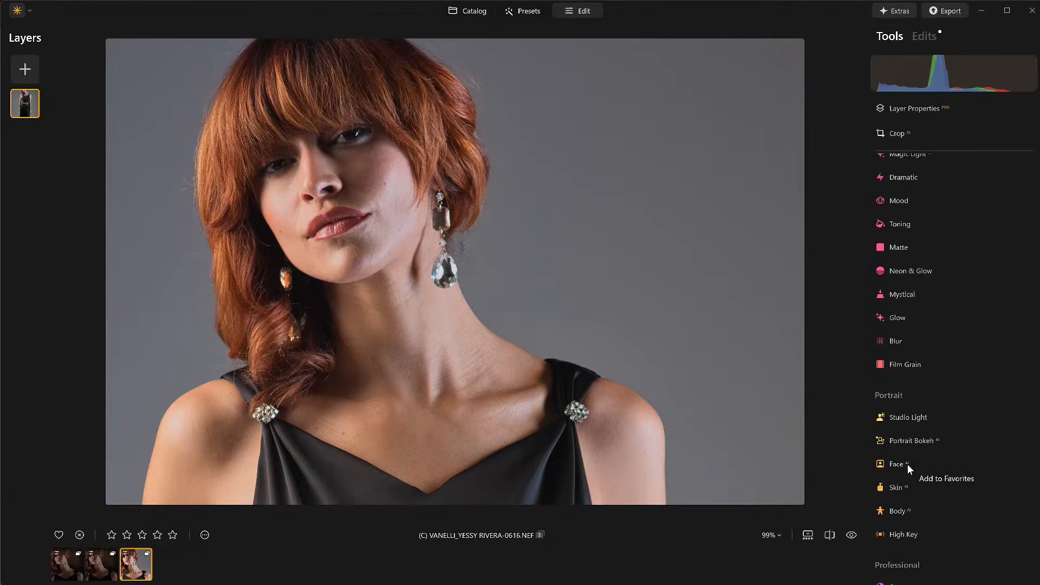
pyautogui.click(894, 465)
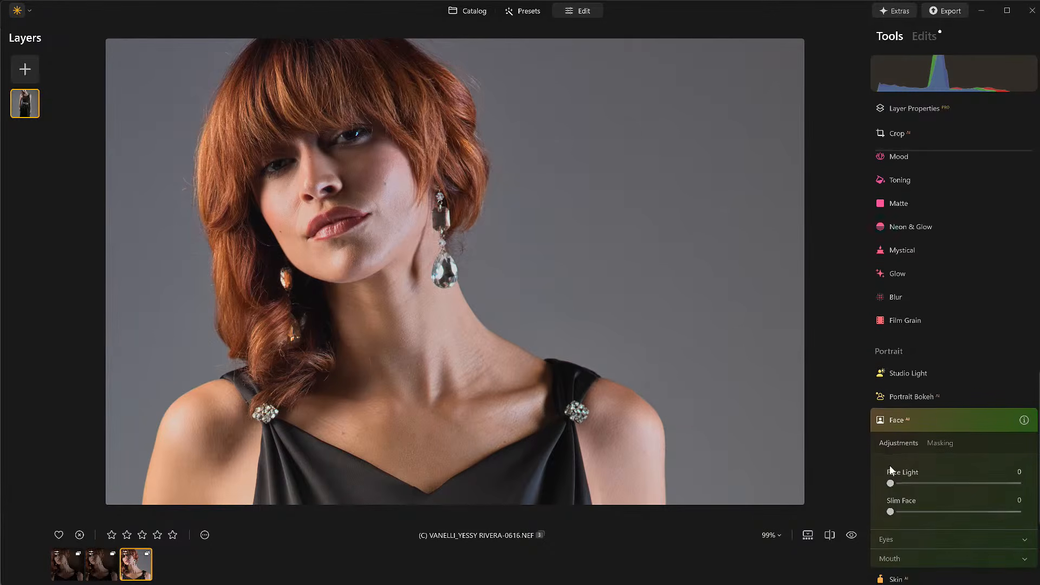
pyautogui.moveTo(892, 484); pyautogui.dragTo(906, 485)
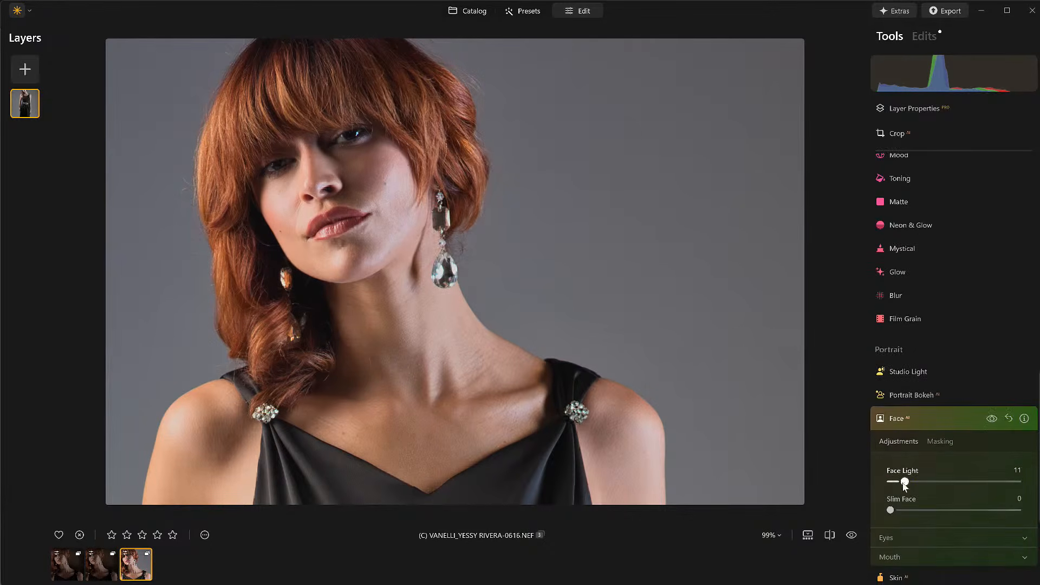
# Step: Expand the Eyes options and set the iris color to Brown
pyautogui.click(890, 538)
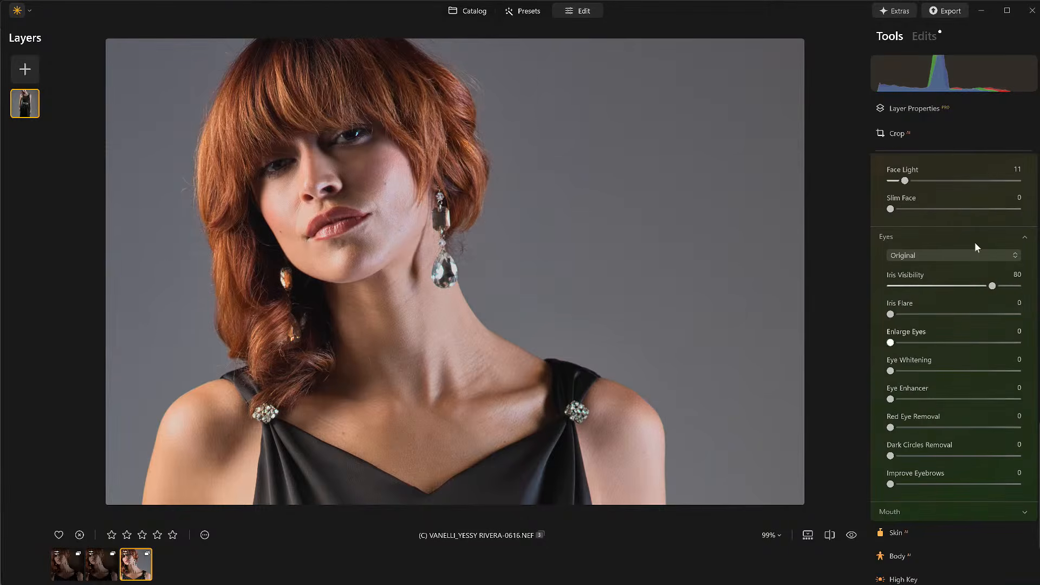
pyautogui.scroll(5, 332, 111)
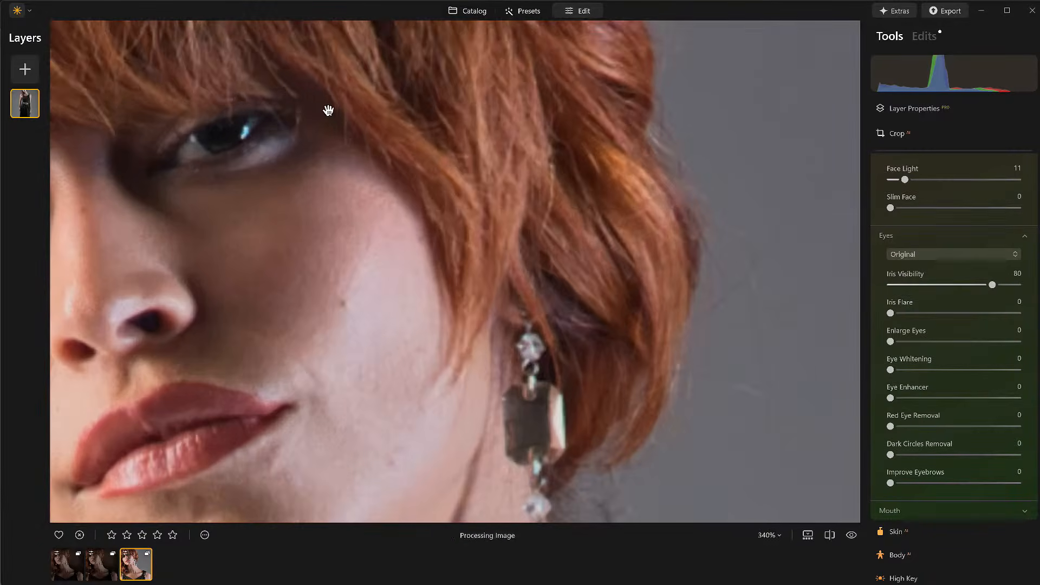
pyautogui.rightClick(584, 197)
pyautogui.click(240, 198)
pyautogui.click(234, 201)
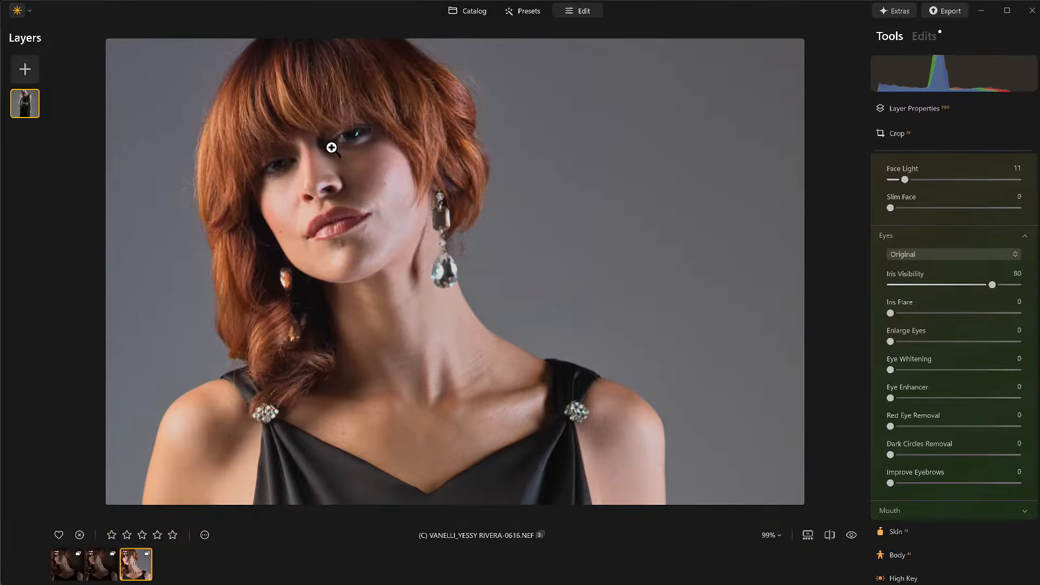
pyautogui.scroll(5, 332, 147)
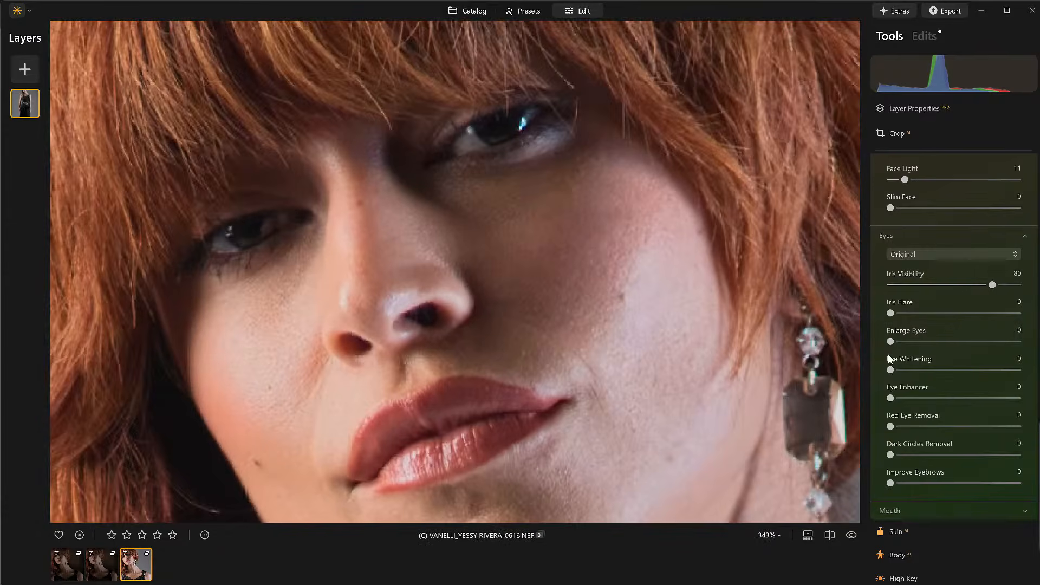
pyautogui.click(903, 256)
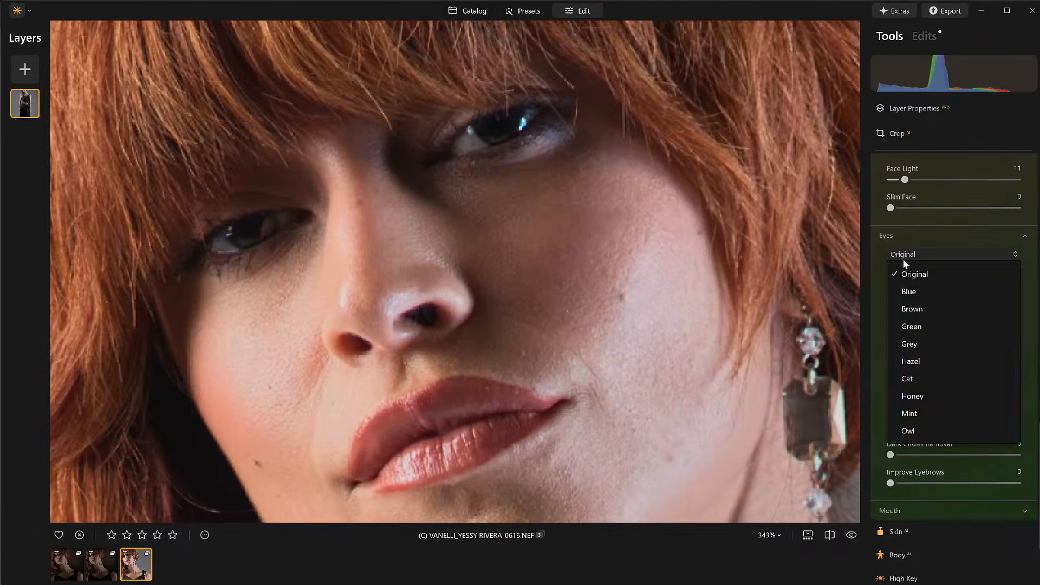
pyautogui.click(913, 308)
# Step: Set Iris Visibility to 52, Enlarge Eyes to 26 and Dark Circles Removal to 66
pyautogui.moveTo(990, 285); pyautogui.dragTo(959, 287)
pyautogui.moveTo(890, 342); pyautogui.dragTo(921, 342)
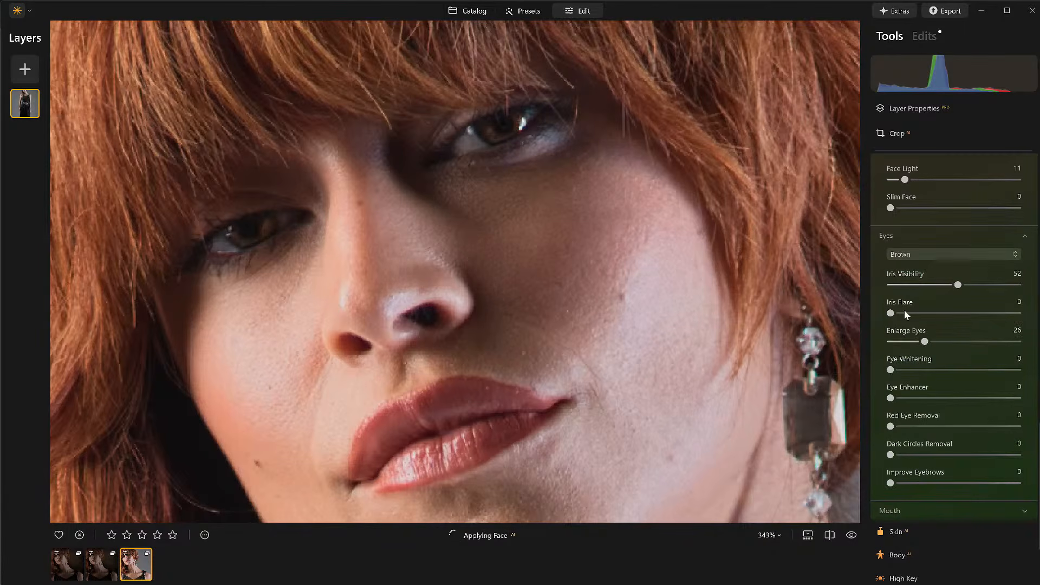
pyautogui.moveTo(891, 454); pyautogui.dragTo(976, 455)
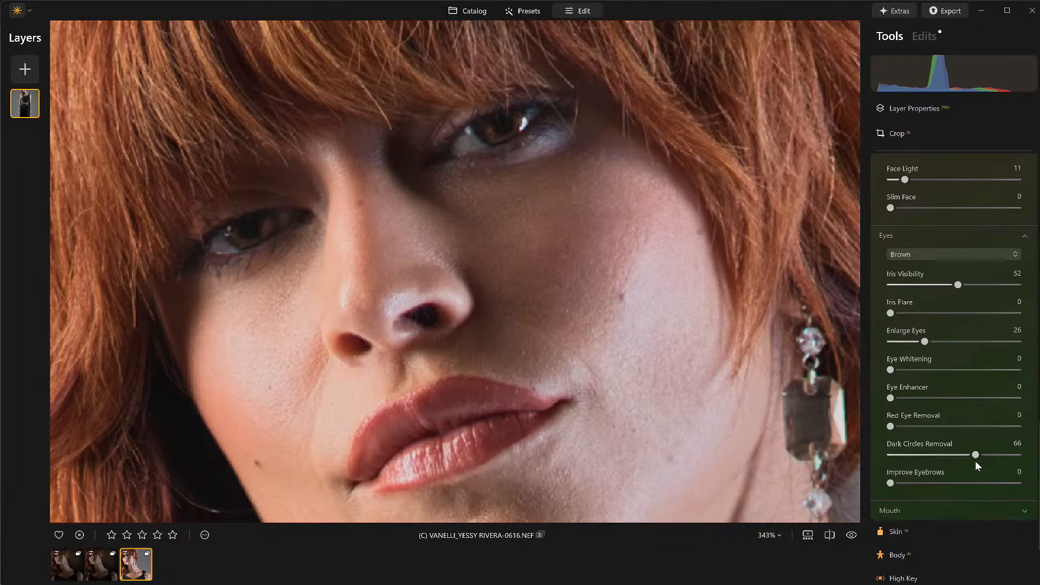
# Step: Open the Skin tool and set Amount to 33 and Shine Removal to 26
pyautogui.scroll(3, 919, 158)
pyautogui.click(925, 251)
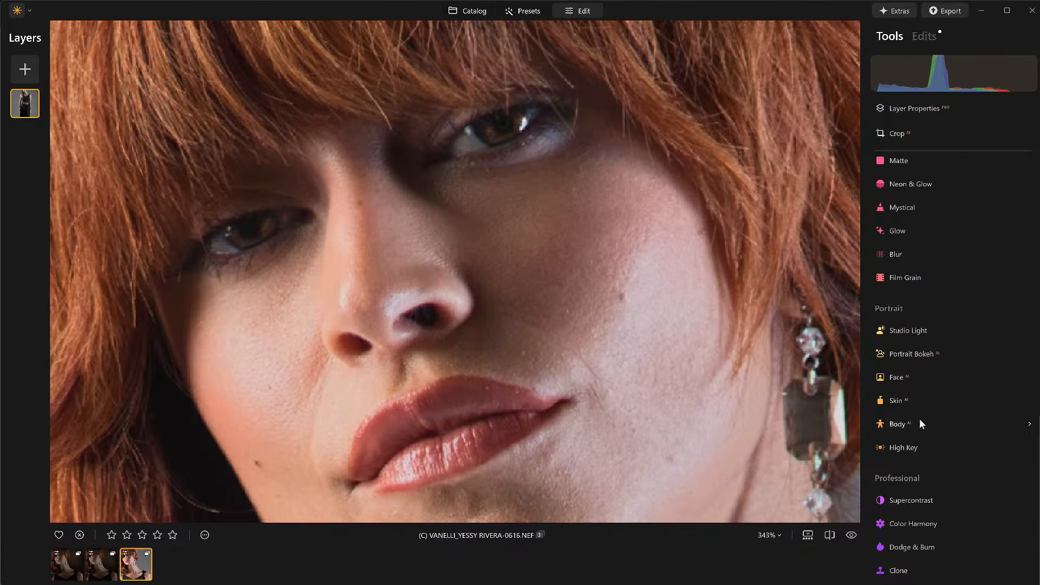
pyautogui.click(899, 399)
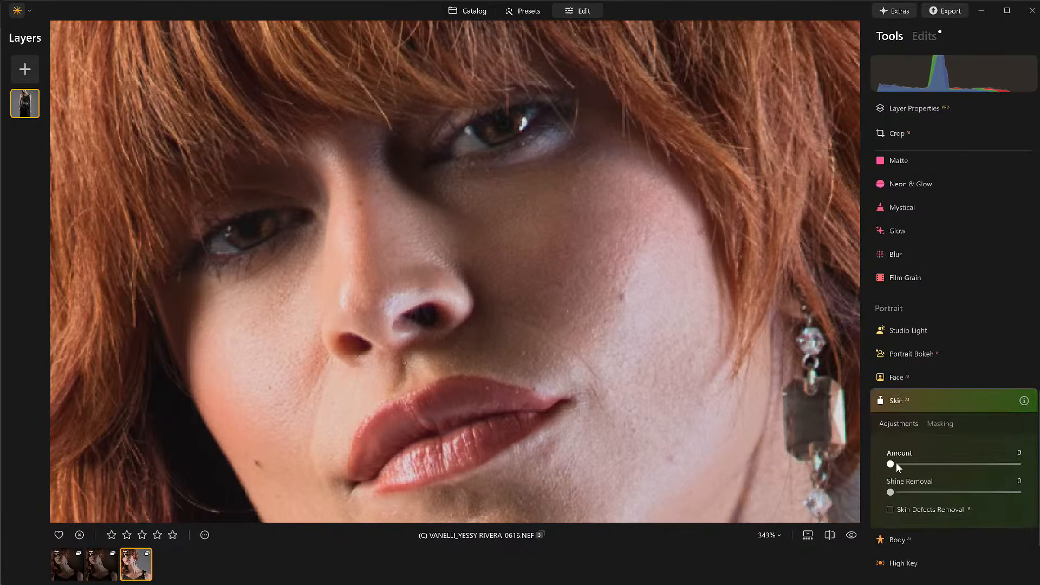
pyautogui.moveTo(891, 465); pyautogui.dragTo(932, 465)
pyautogui.moveTo(892, 493); pyautogui.dragTo(924, 493)
# Step: Collapse the Skin panel, fit the image, and toggle the before/after comparison of the edits
pyautogui.scroll(-3, 934, 463)
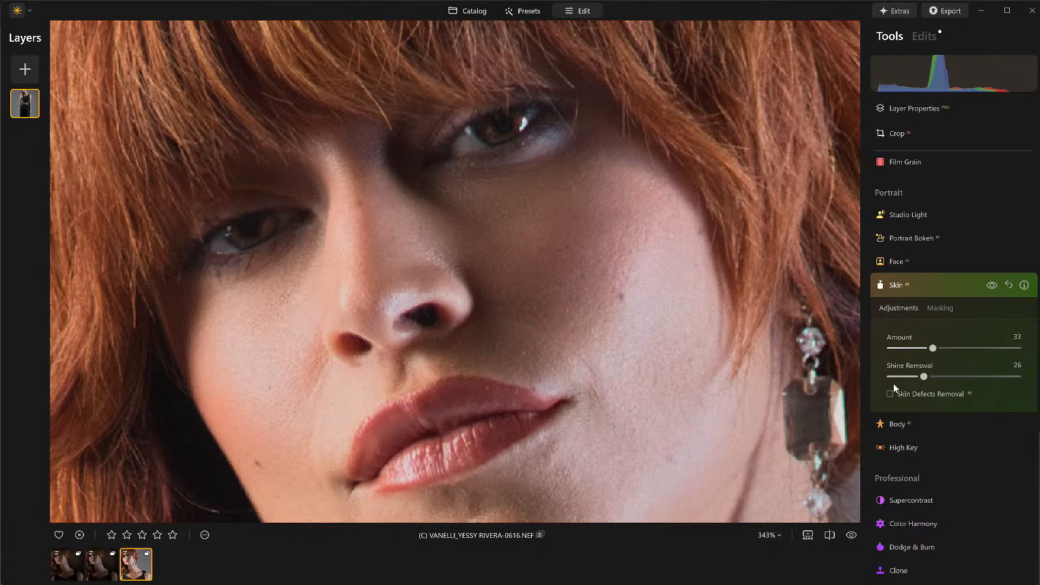
pyautogui.click(936, 283)
pyautogui.click(588, 280)
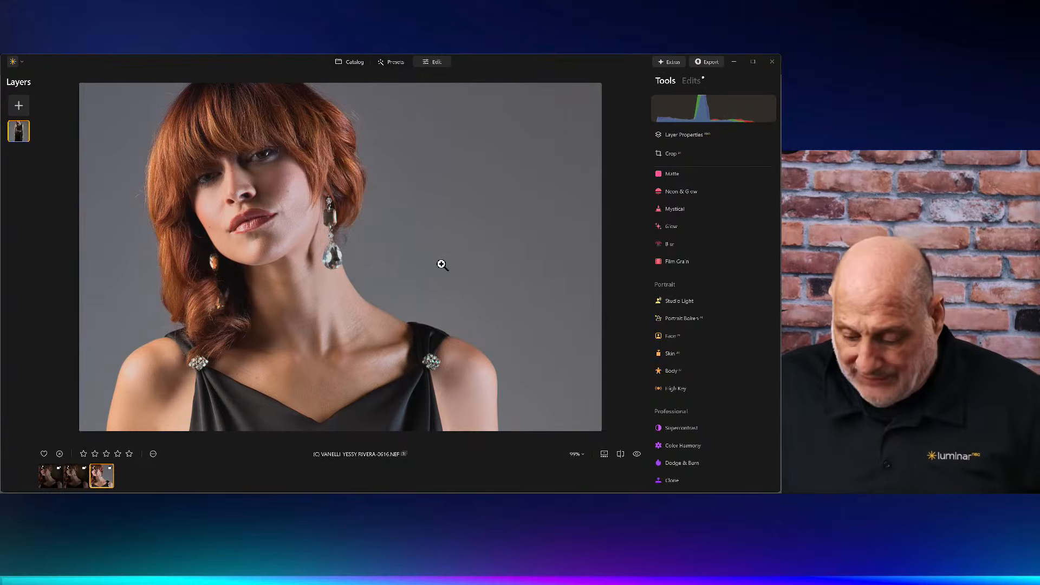
pyautogui.click(637, 454)
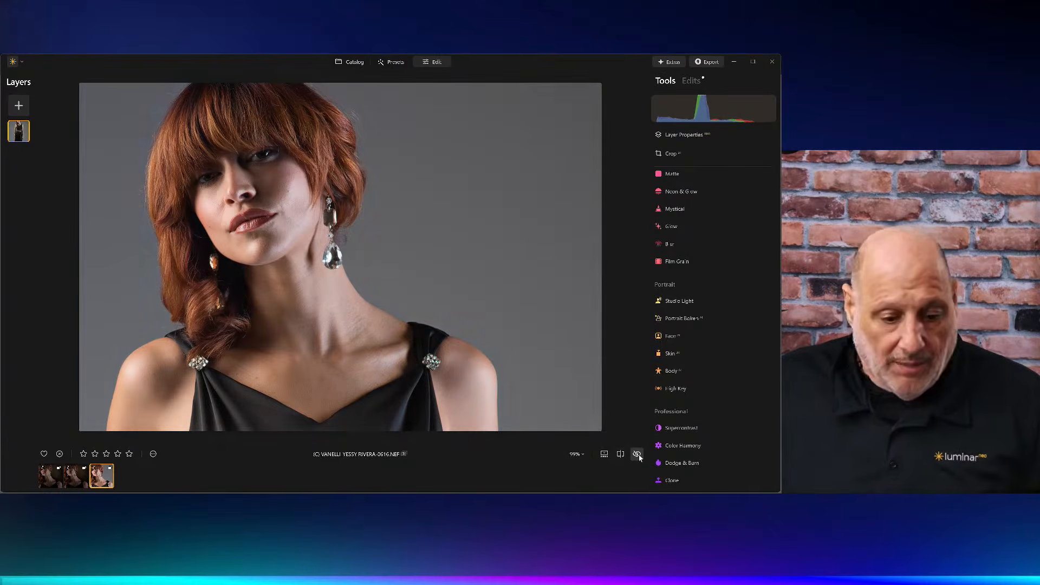
pyautogui.click(637, 454)
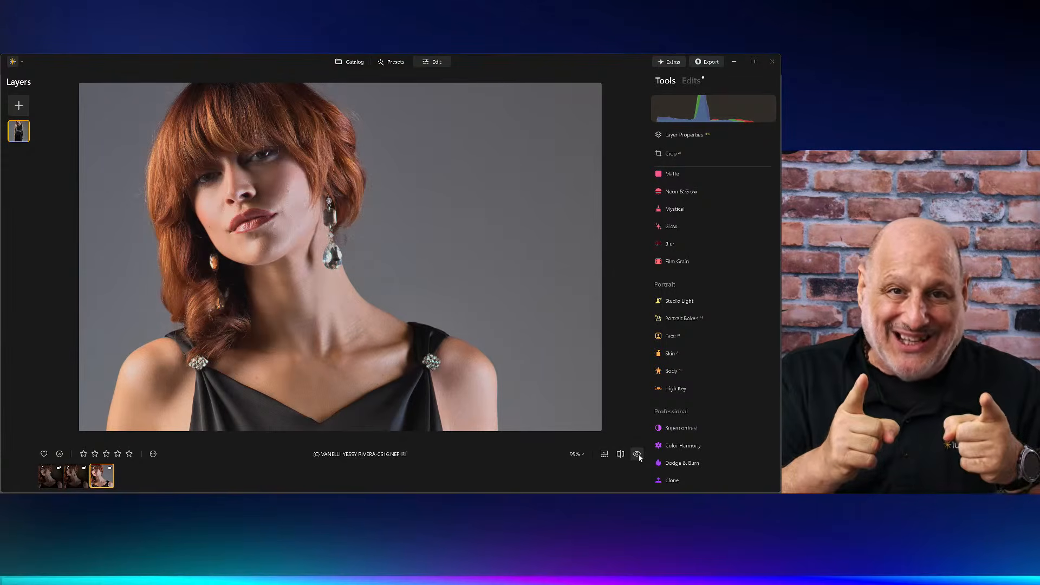
# Step: Start a new layer and import AI Florial.png from the D: drive's _Photography > _Assets > Background folder into My Images
pyautogui.click(24, 104)
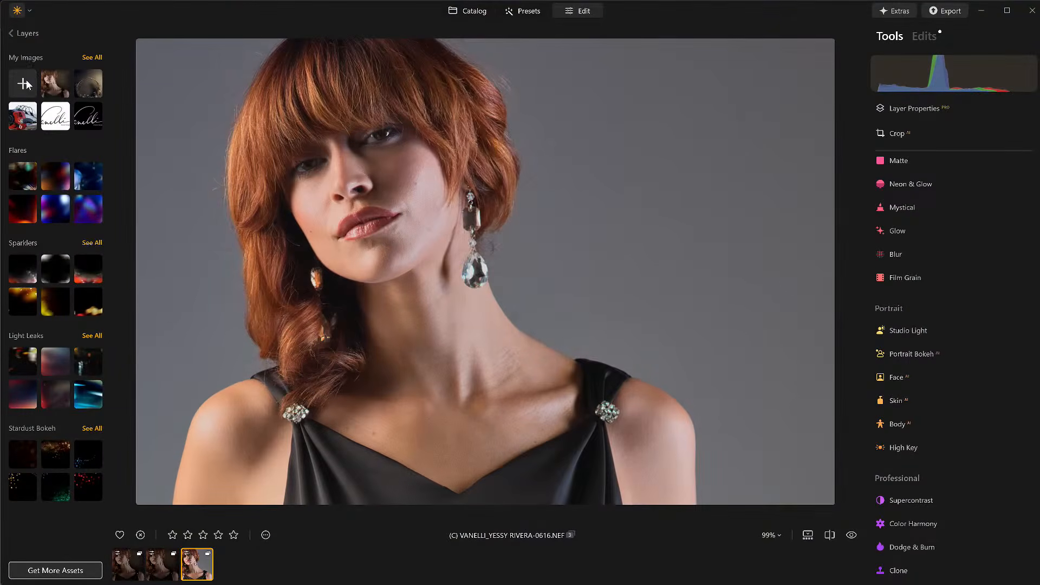
pyautogui.click(26, 85)
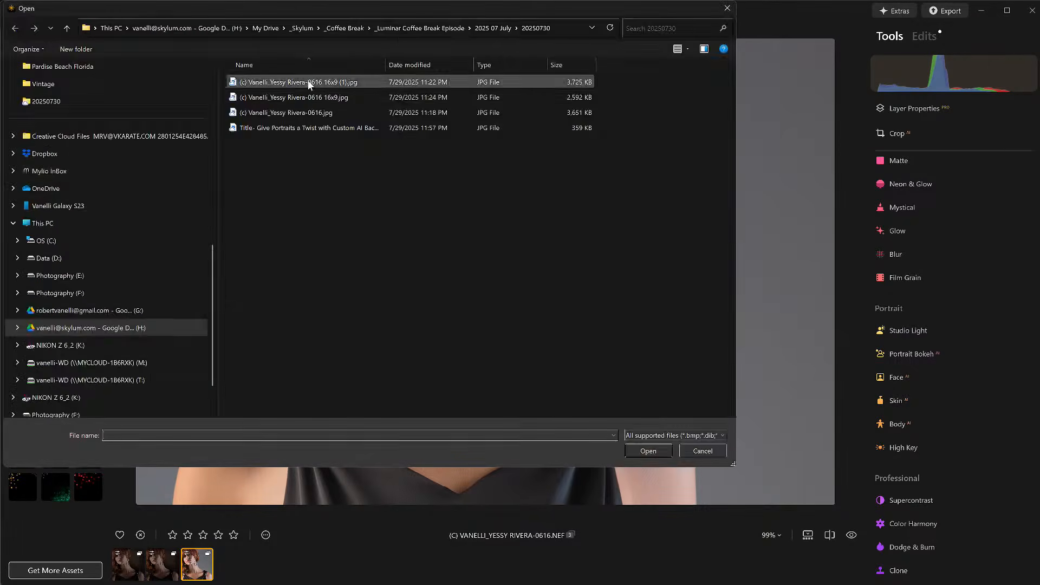
pyautogui.scroll(10, 178, 166)
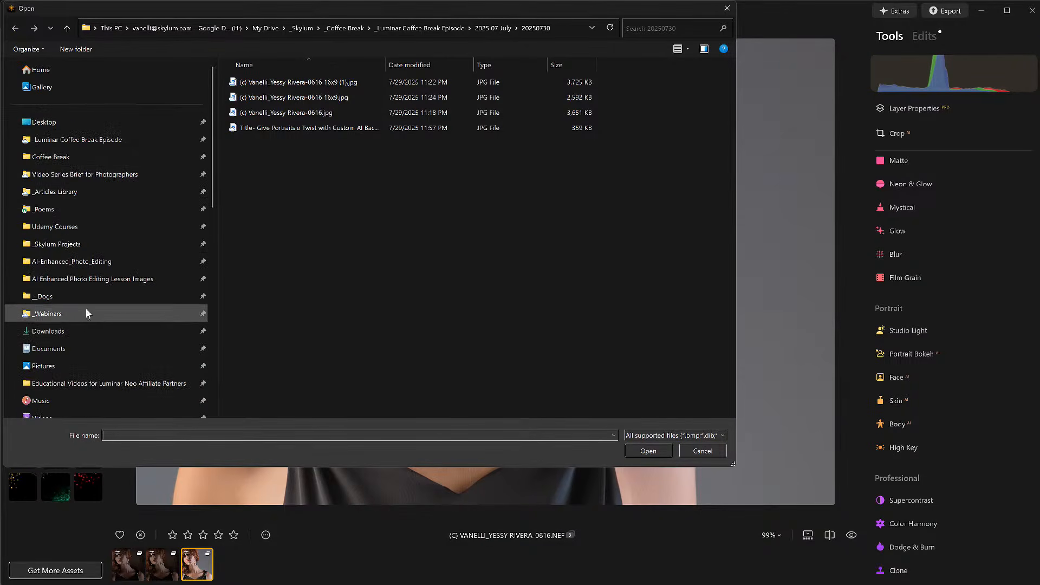
pyautogui.scroll(-2, 85, 325)
pyautogui.scroll(-5, 84, 326)
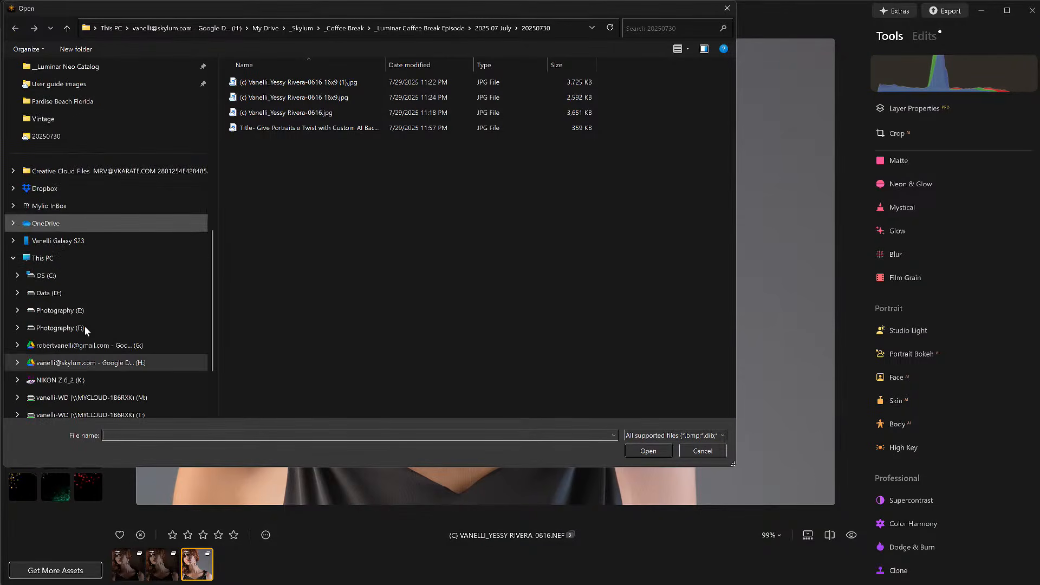
pyautogui.click(63, 293)
pyautogui.doubleClick(264, 174)
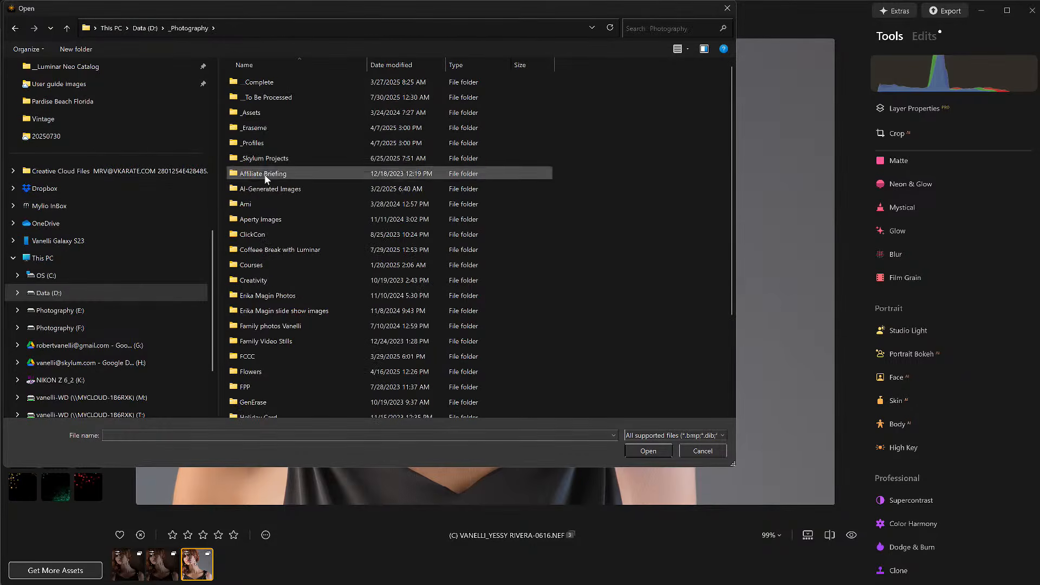
pyautogui.doubleClick(272, 111)
pyautogui.doubleClick(278, 96)
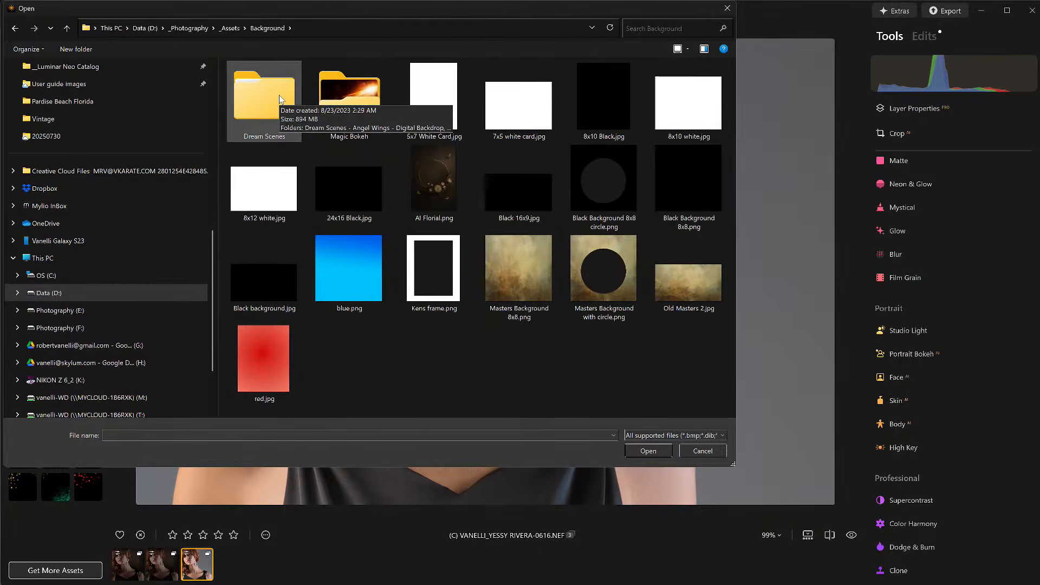
pyautogui.click(442, 168)
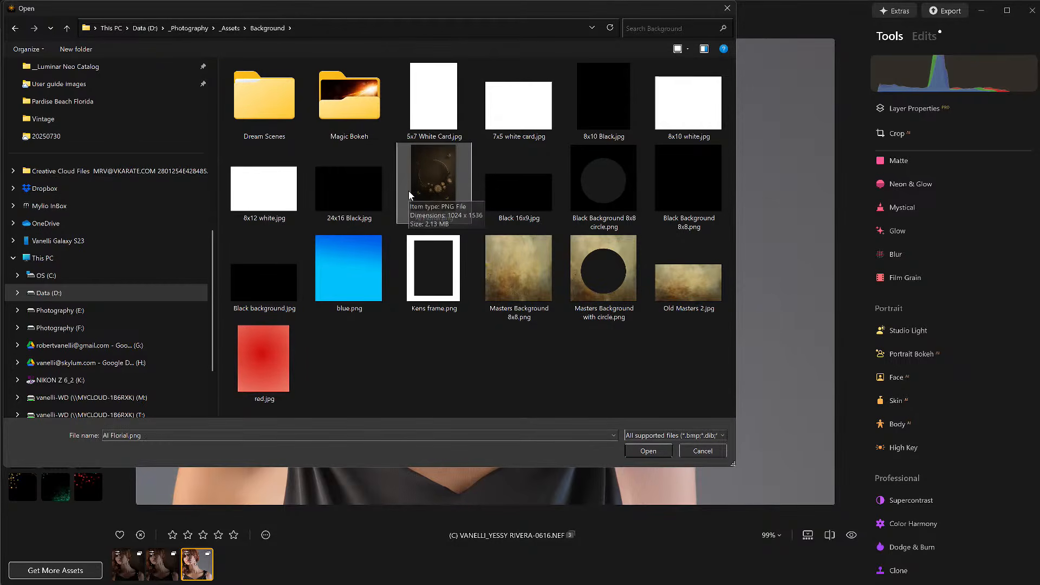
pyautogui.doubleClick(261, 103)
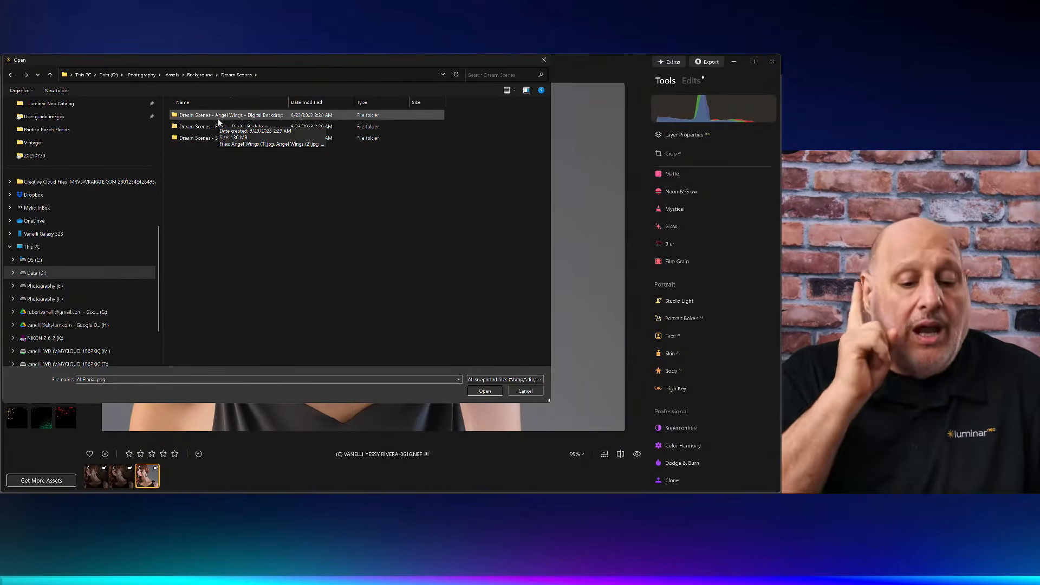
pyautogui.click(200, 75)
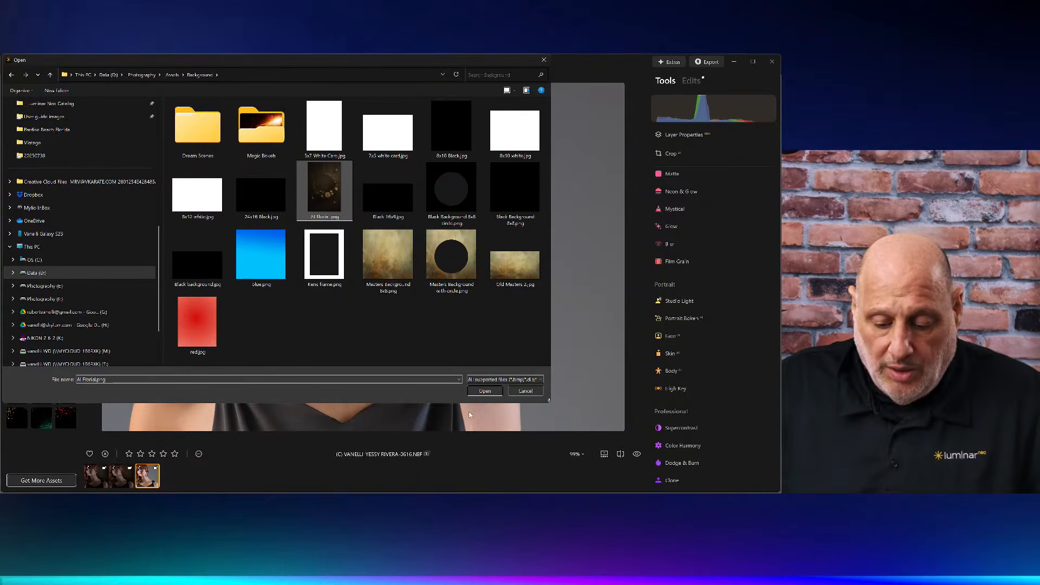
pyautogui.click(490, 395)
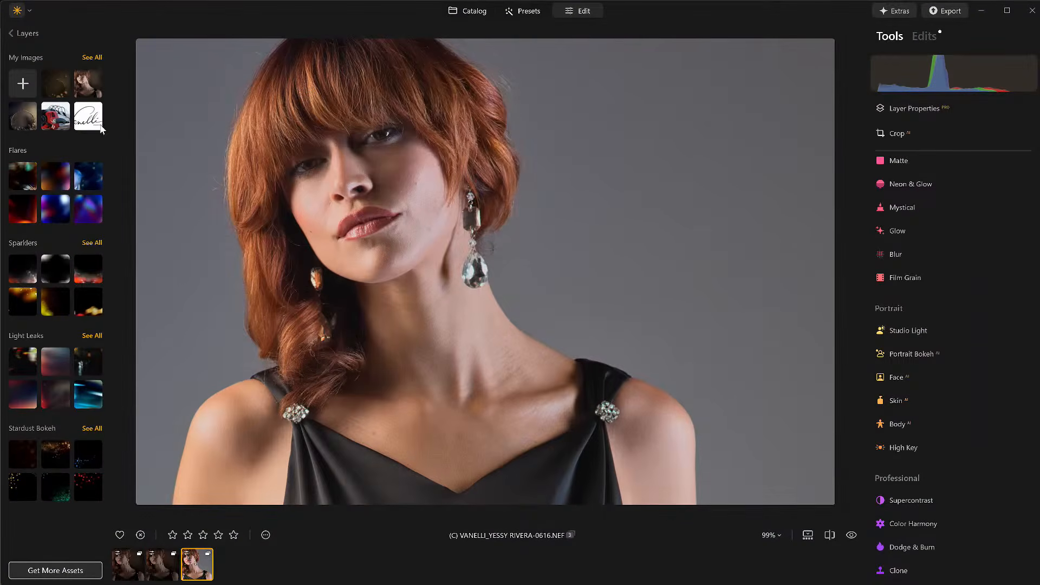
# Step: Add the AI Florial image as a new layer and set its image mapping to Fill
pyautogui.click(61, 87)
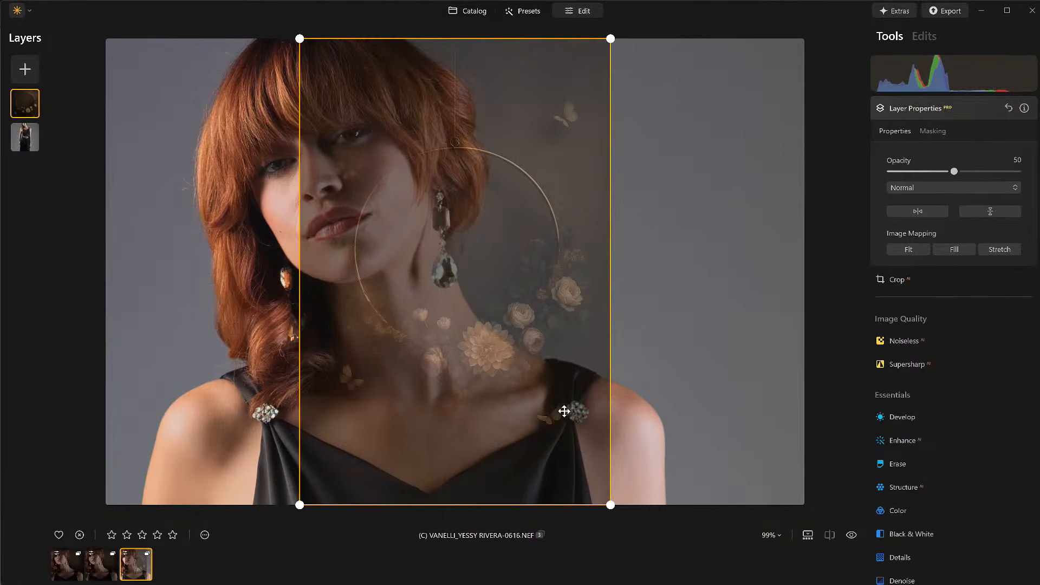
pyautogui.moveTo(606, 500); pyautogui.dragTo(681, 552)
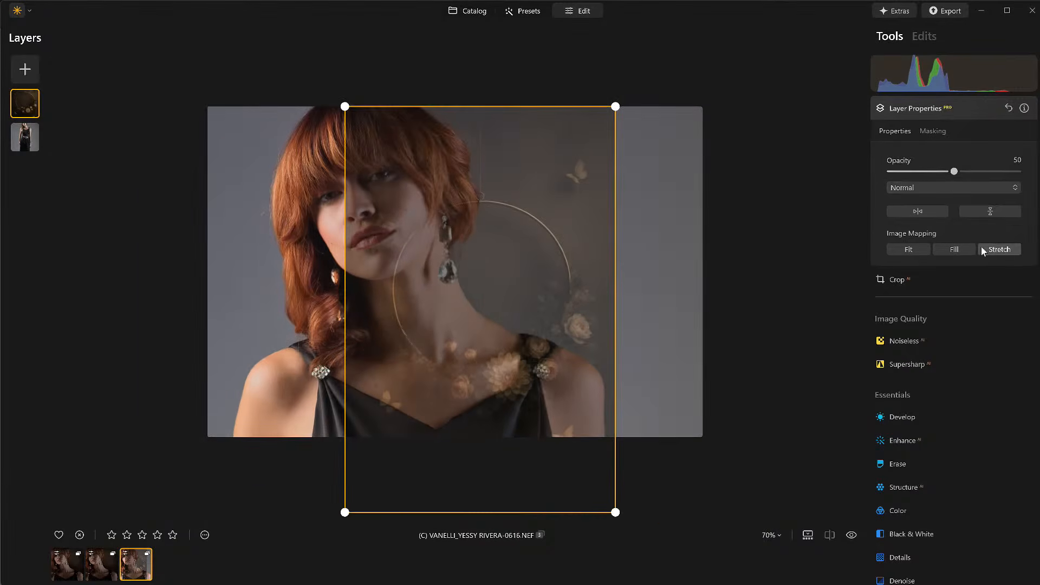
pyautogui.click(955, 249)
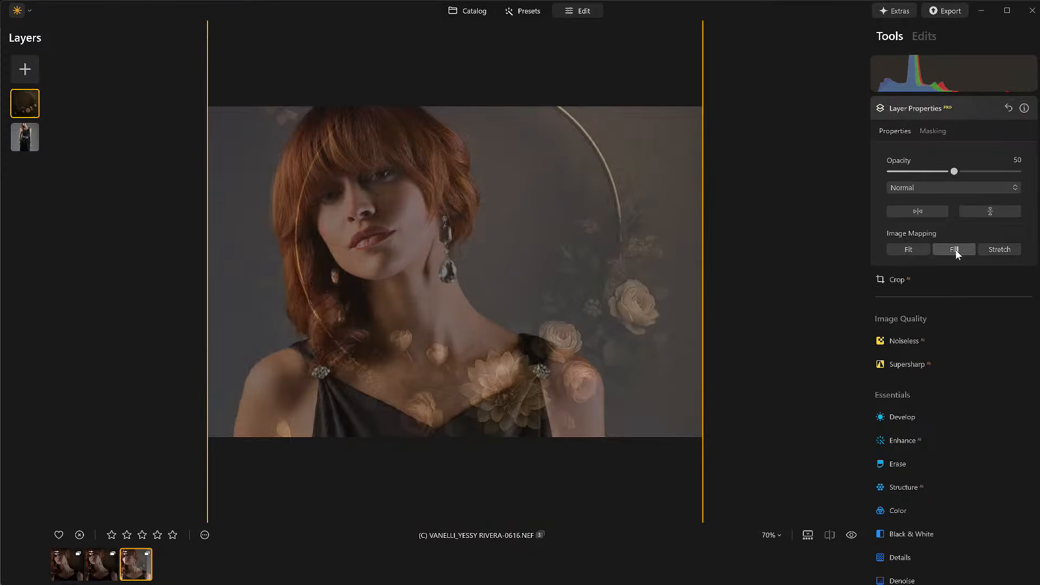
# Step: Nudge the florial layer slightly to the right and set its blend mode to Overlay
pyautogui.moveTo(592, 302)
pyautogui.mouseDown()
pyautogui.moveTo(624, 295)
pyautogui.moveTo(595, 307)
pyautogui.moveTo(610, 309)
pyautogui.mouseUp()
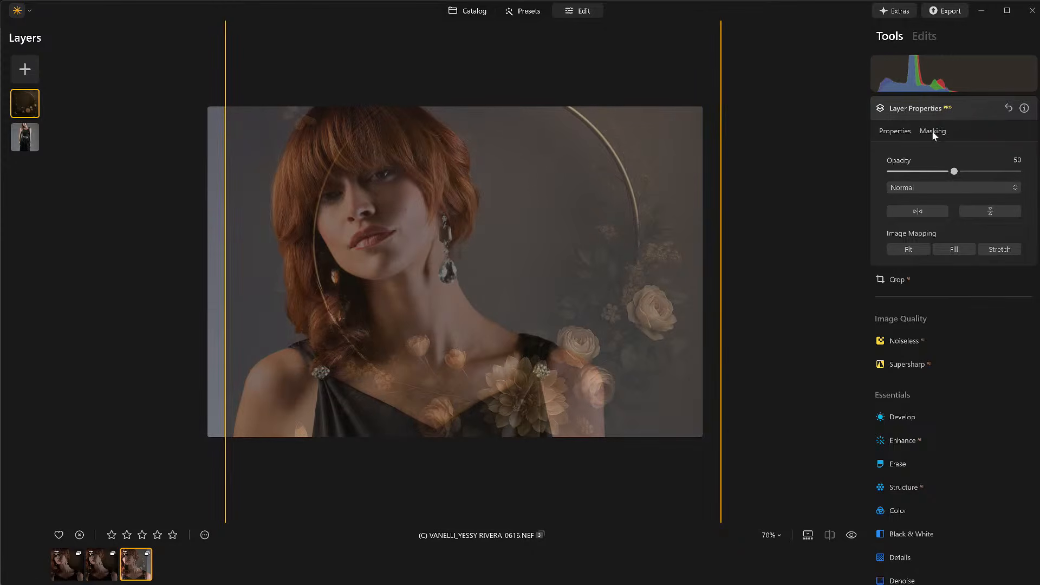
pyautogui.click(914, 109)
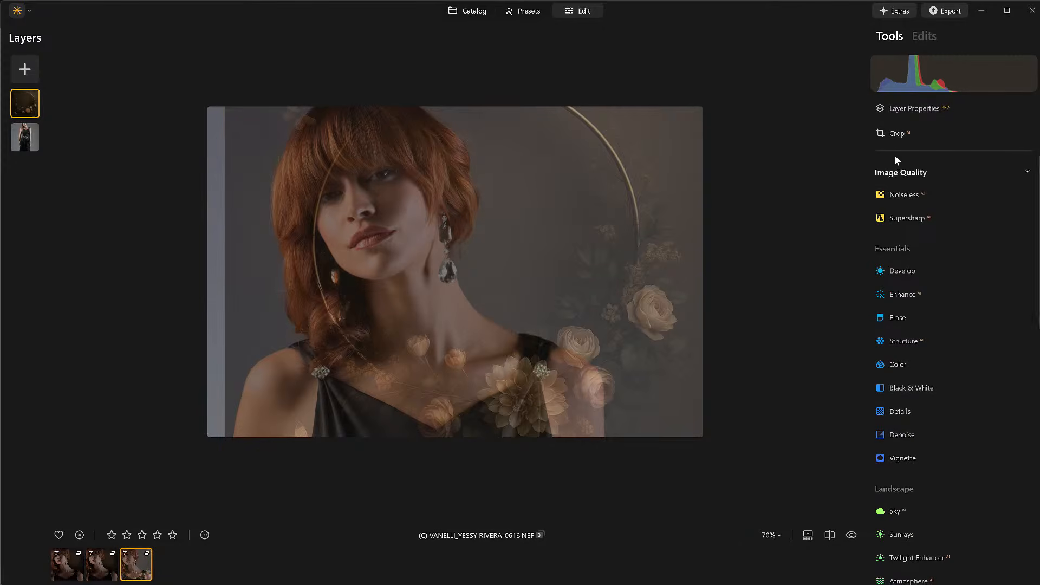
pyautogui.click(903, 109)
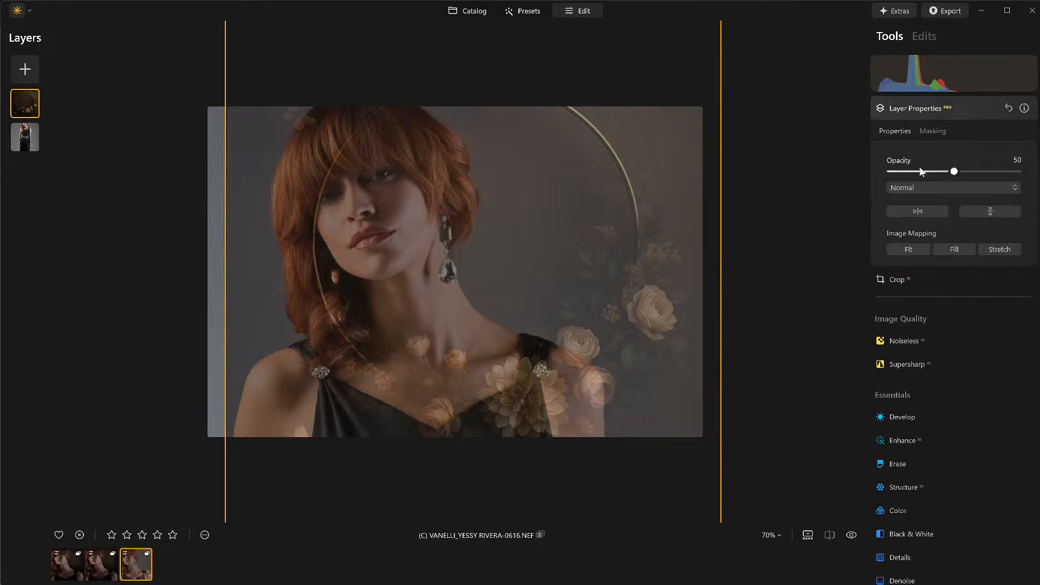
pyautogui.click(914, 191)
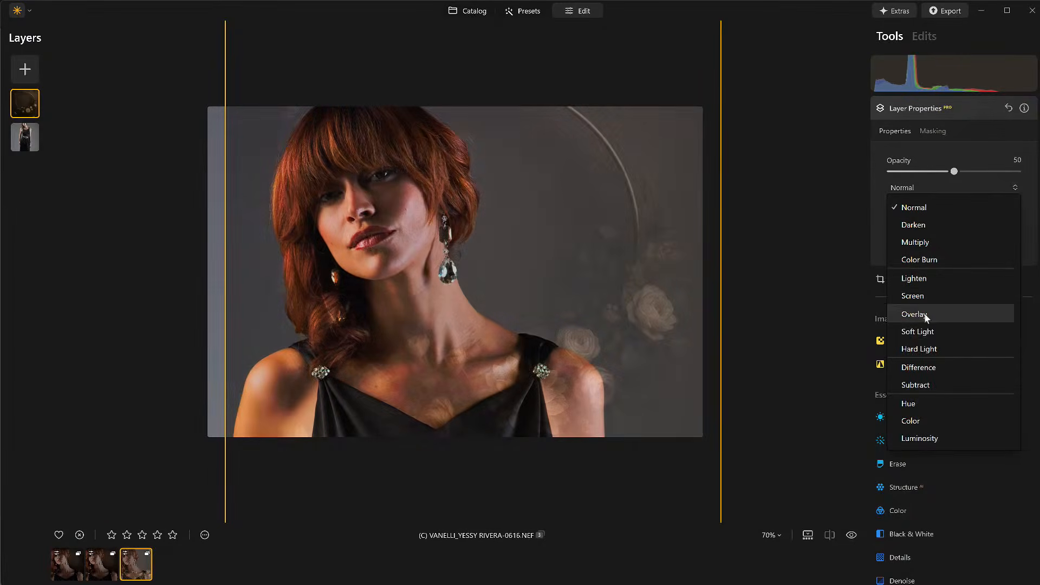
pyautogui.click(921, 314)
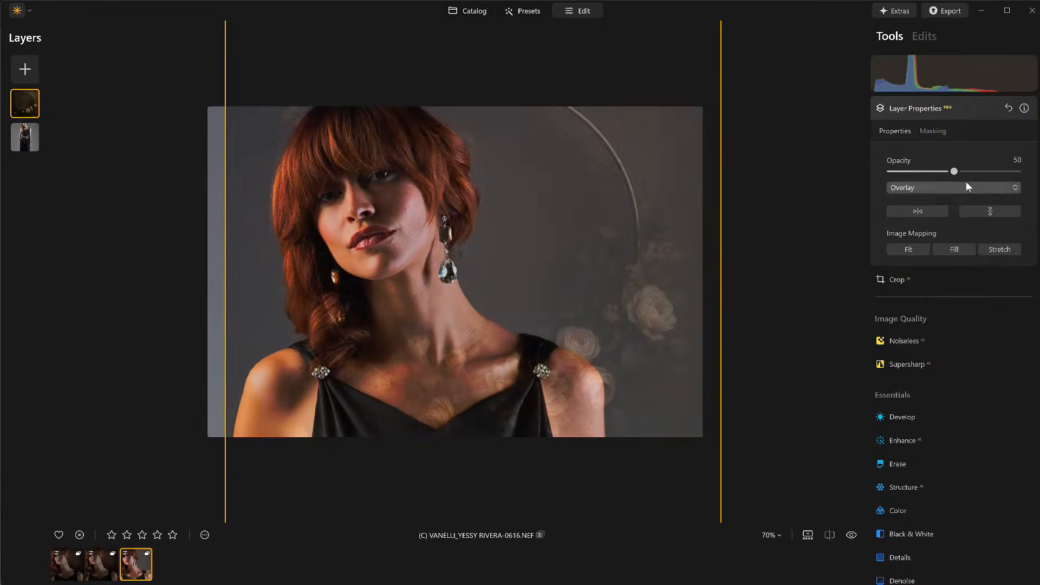
# Step: Set the florial layer's opacity to 76, keeping the Overlay blend mode
pyautogui.moveTo(955, 172); pyautogui.dragTo(1018, 171)
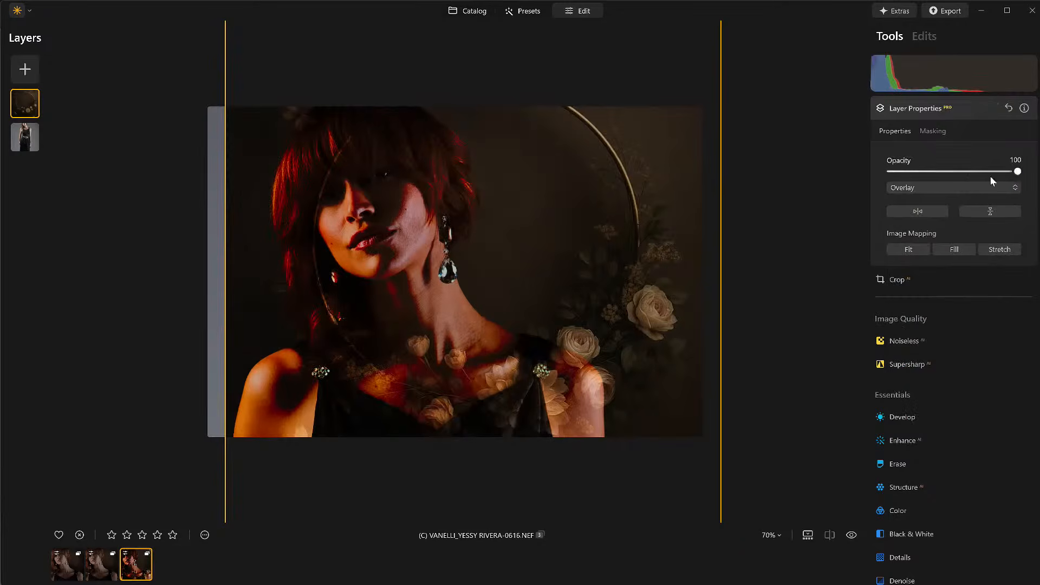
pyautogui.click(933, 186)
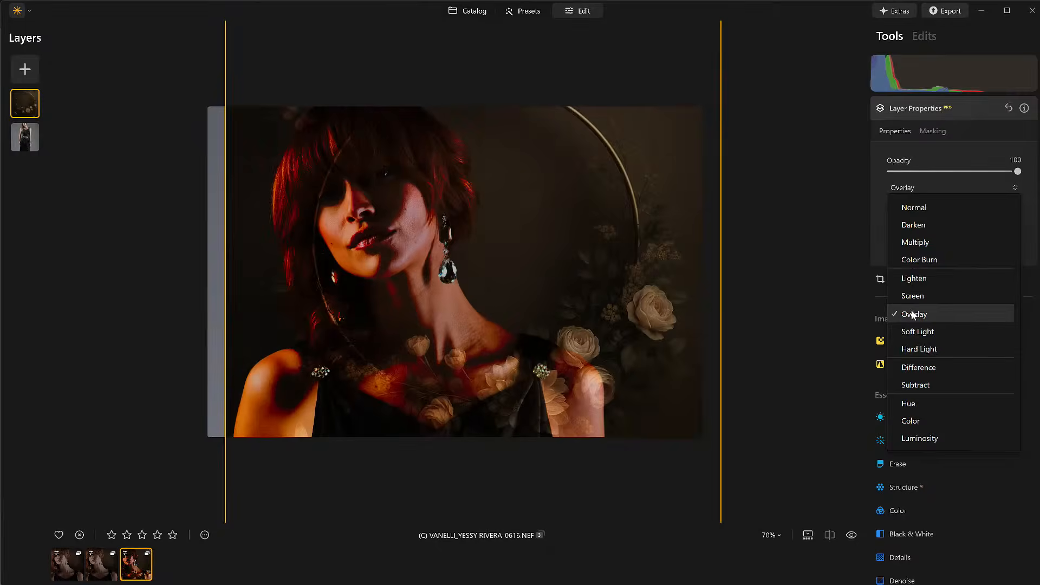
pyautogui.click(915, 315)
pyautogui.moveTo(1018, 172); pyautogui.dragTo(987, 177)
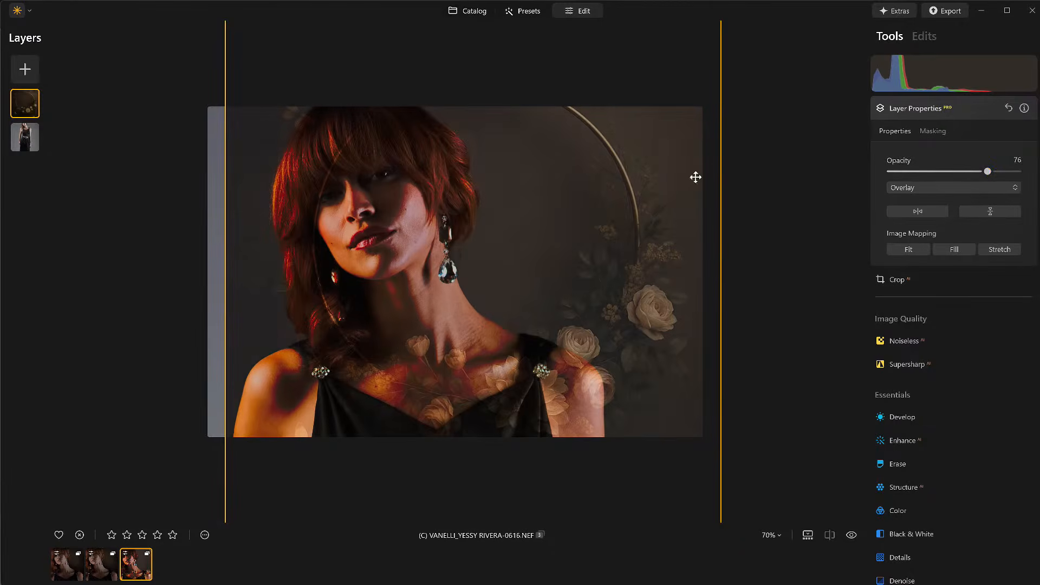
# Step: Duplicate the portrait layer and move the copy to the top of the layer stack
pyautogui.click(27, 140)
pyautogui.rightClick(27, 140)
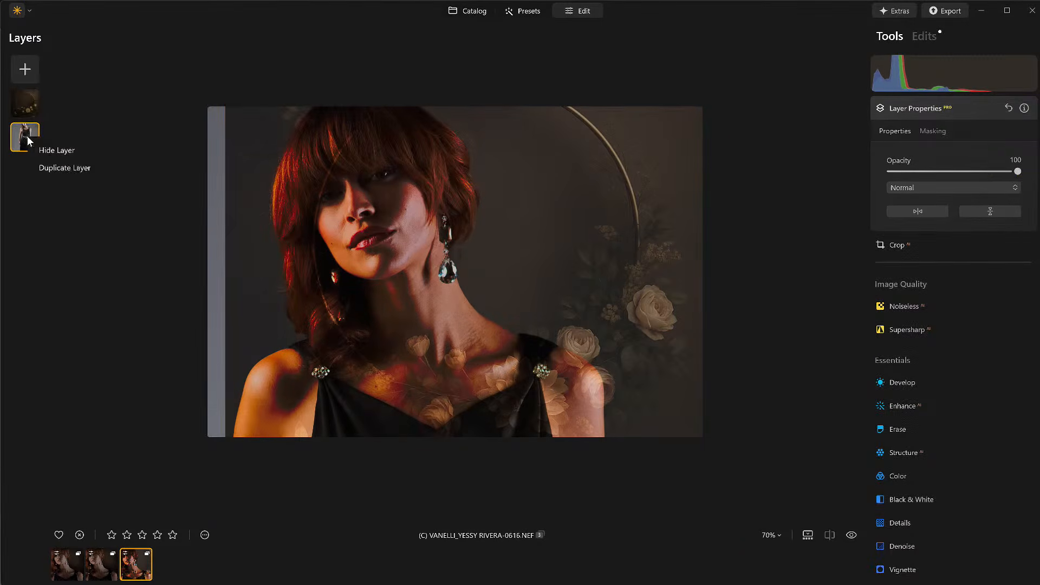
pyautogui.click(42, 169)
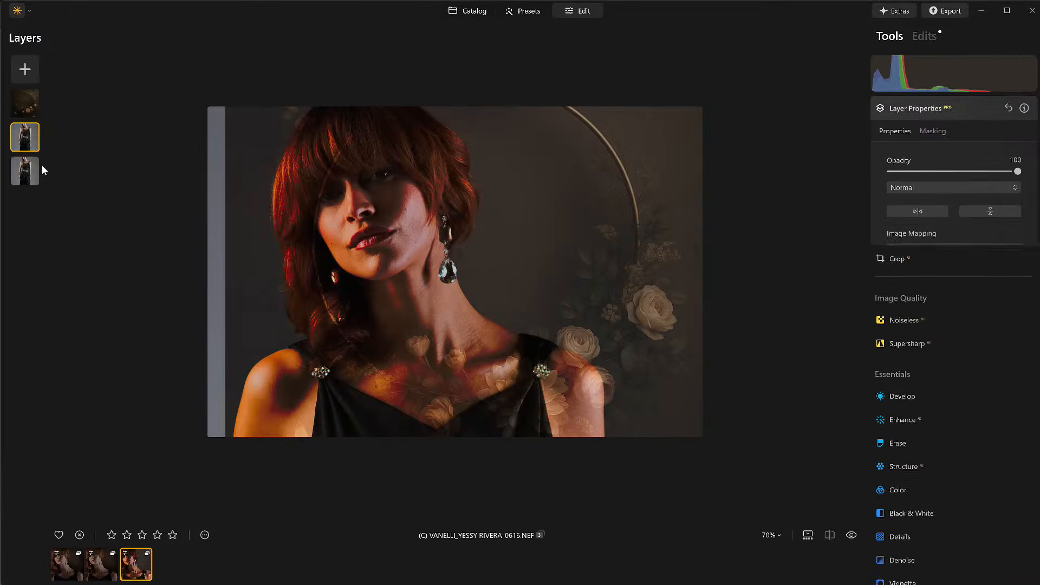
pyautogui.moveTo(23, 132); pyautogui.dragTo(24, 107)
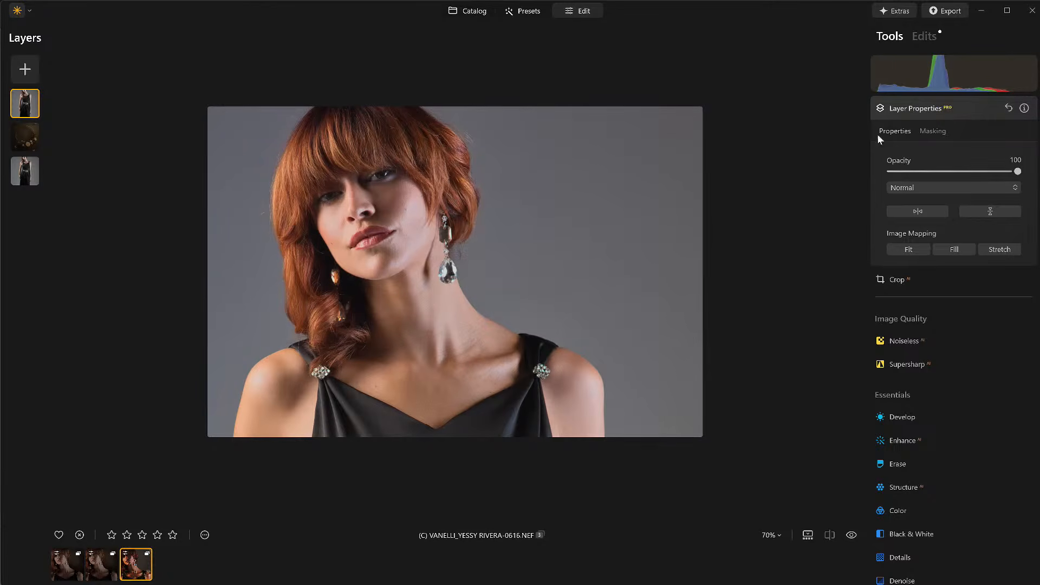
# Step: Mask the top portrait copy by removing its background with the Portrait Background mask
pyautogui.click(933, 131)
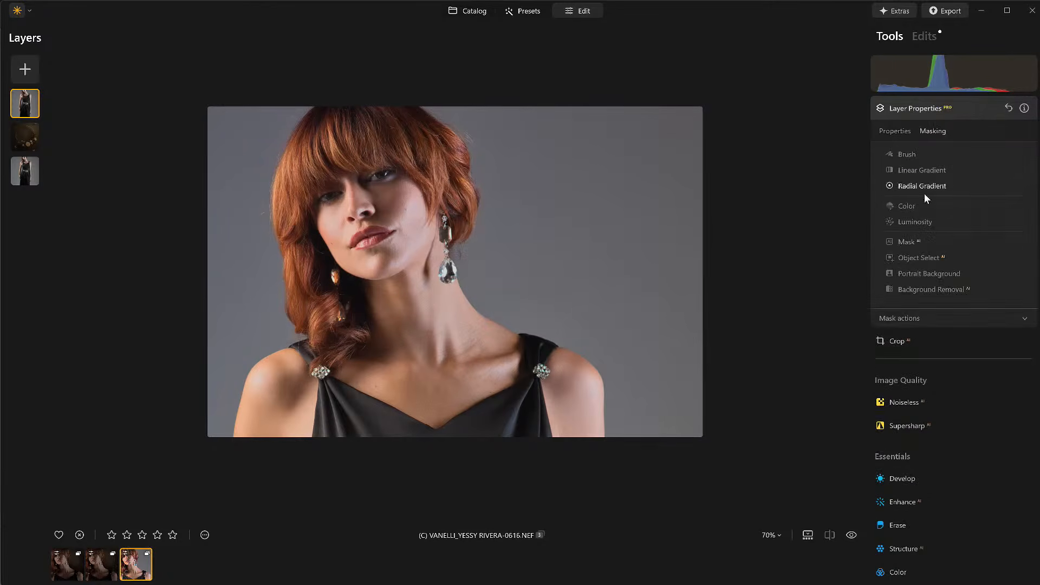
pyautogui.click(918, 273)
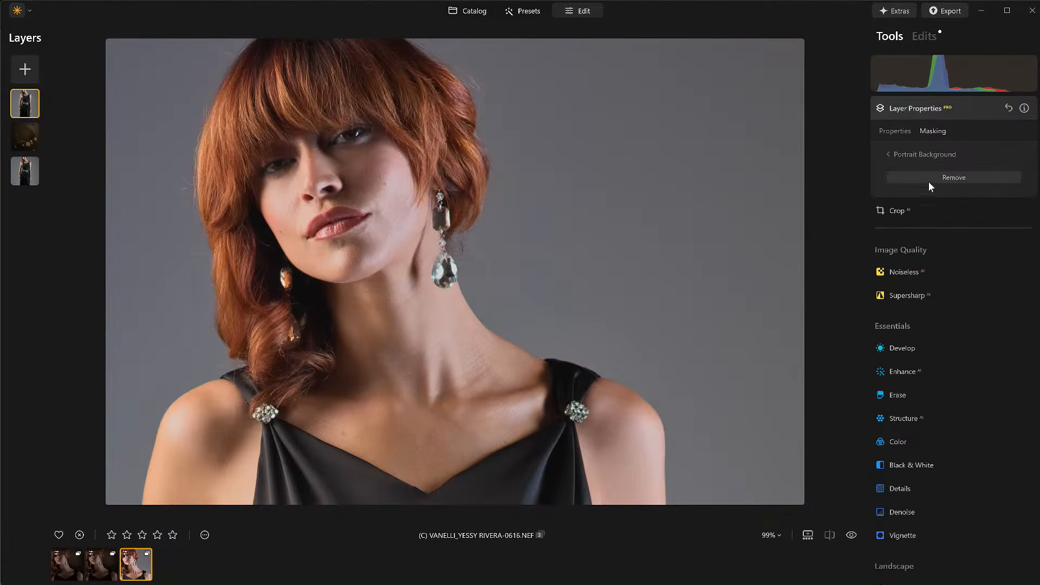
pyautogui.click(930, 179)
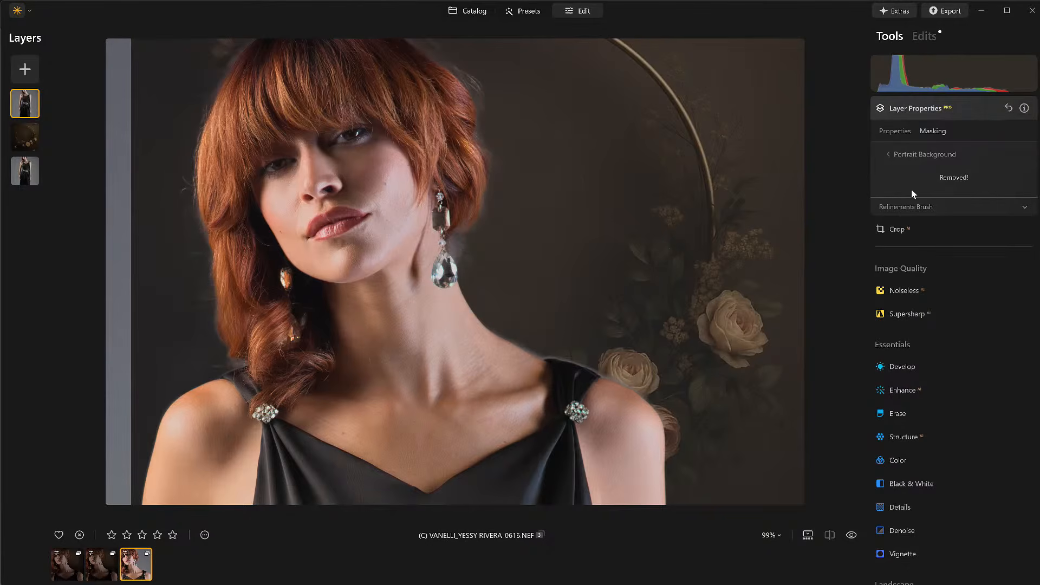
pyautogui.click(893, 129)
pyautogui.click(930, 133)
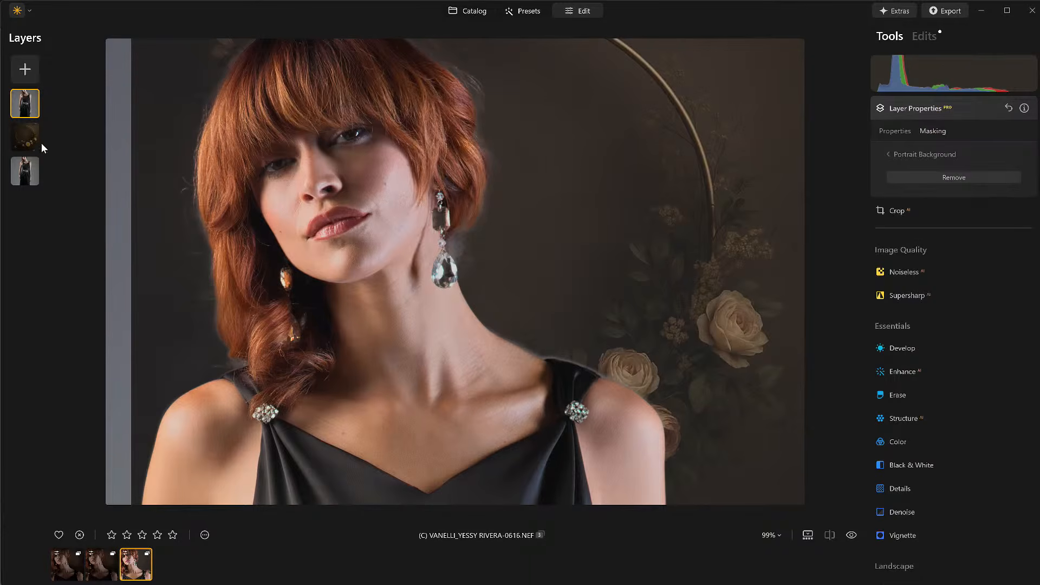
# Step: Duplicate the AI Florial background layer
pyautogui.click(26, 144)
pyautogui.rightClick(26, 144)
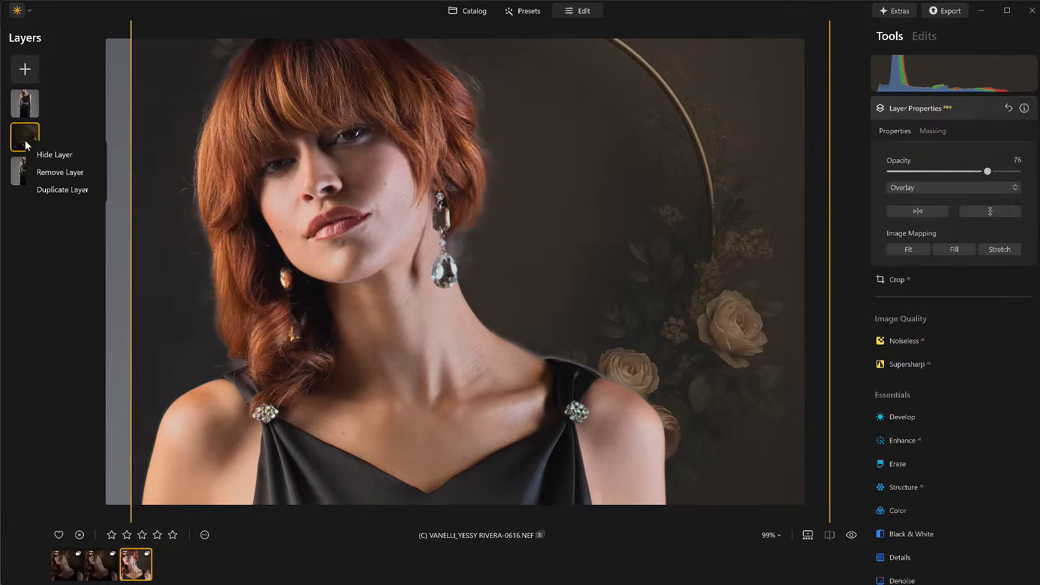
pyautogui.click(73, 190)
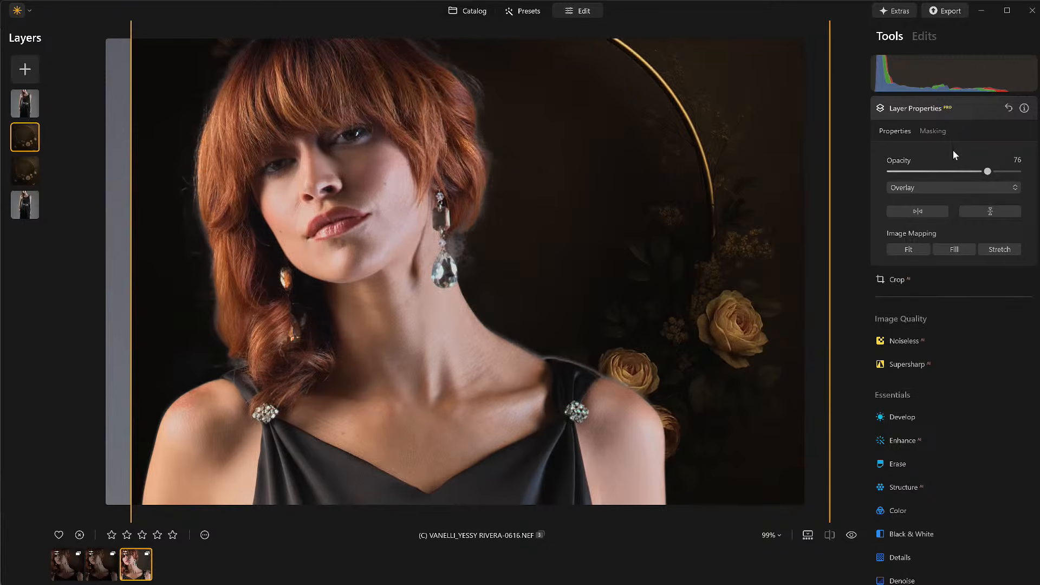
# Step: Paint a brush mask at size 160 along the left edge on the duplicated florial layer
pyautogui.click(941, 132)
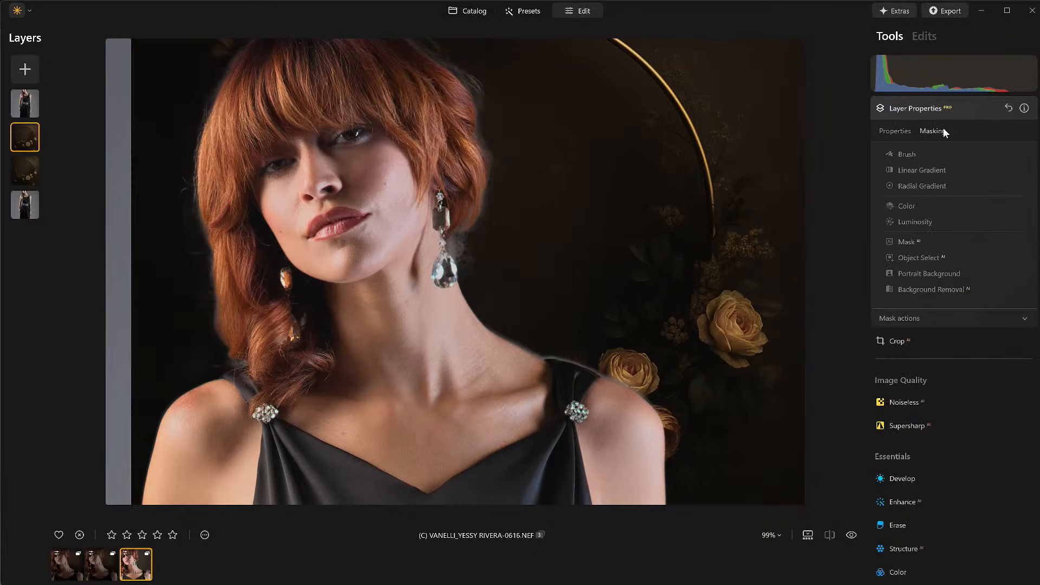
pyautogui.click(910, 154)
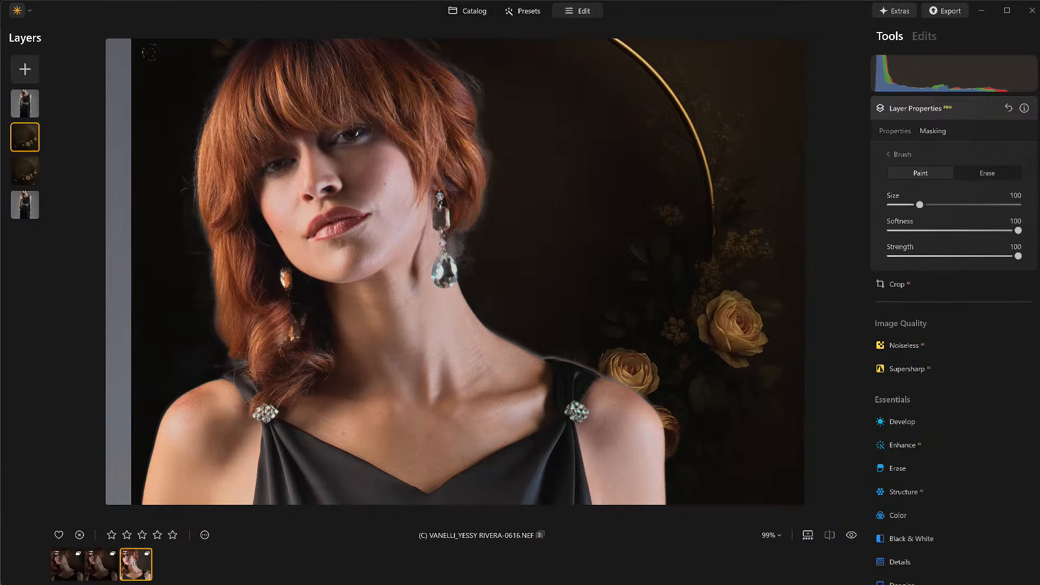
pyautogui.press(']')
pyautogui.press(']')
pyautogui.press(']')
pyautogui.press(']')
pyautogui.press(']')
pyautogui.press(']')
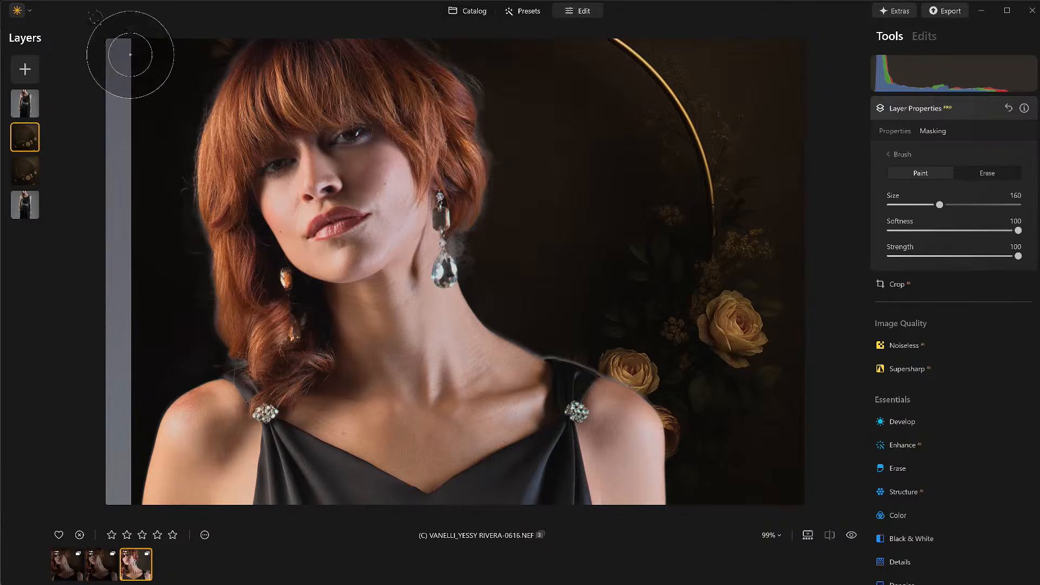
pyautogui.moveTo(139, 58); pyautogui.dragTo(149, 131)
pyautogui.moveTo(135, 18)
pyautogui.mouseDown()
pyautogui.moveTo(119, 223)
pyautogui.moveTo(139, 506)
pyautogui.mouseUp()
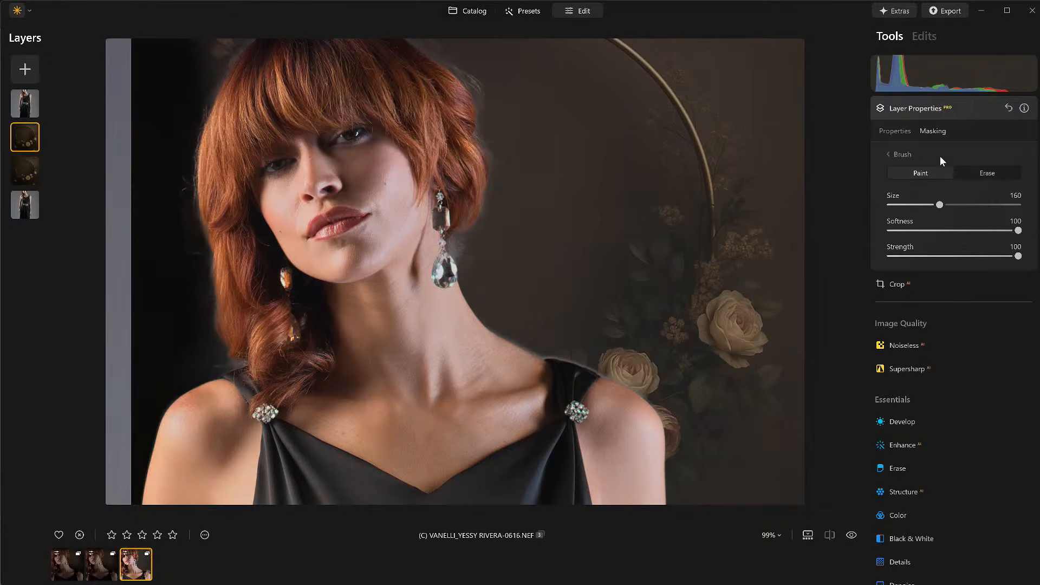
pyautogui.click(899, 132)
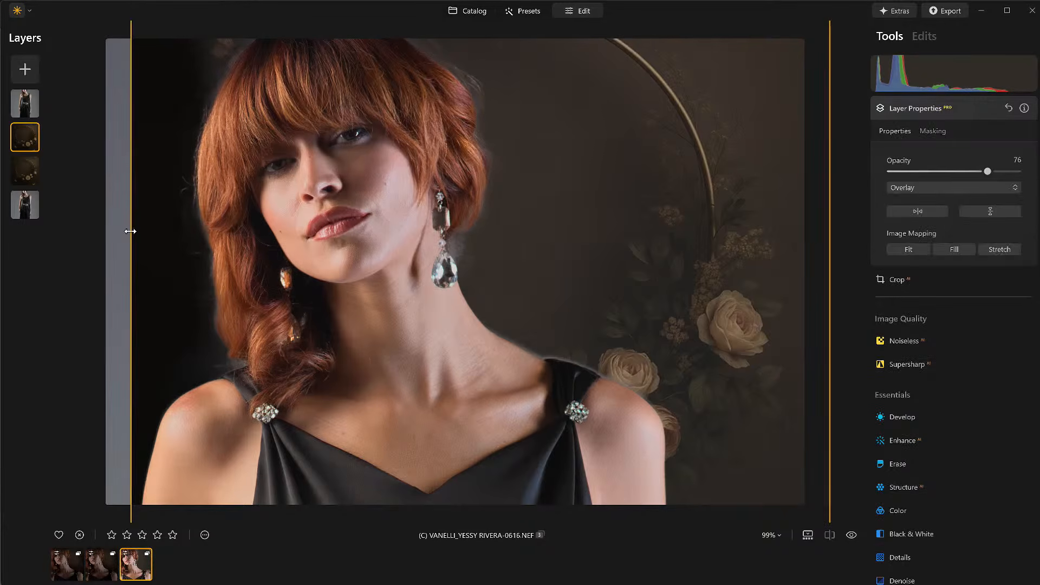
# Step: Stretch the duplicated florial layer's left edge outward to cover the canvas's left side
pyautogui.moveTo(131, 230); pyautogui.dragTo(62, 227)
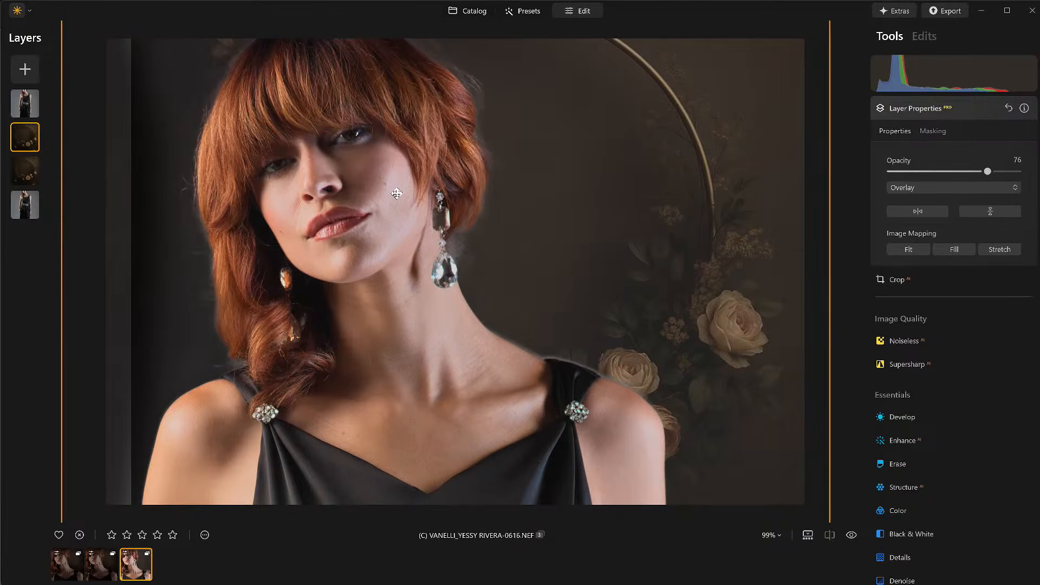
# Step: On the lower florial layer, paint a brush mask at size 160 and invert the mask
pyautogui.click(22, 171)
pyautogui.click(932, 132)
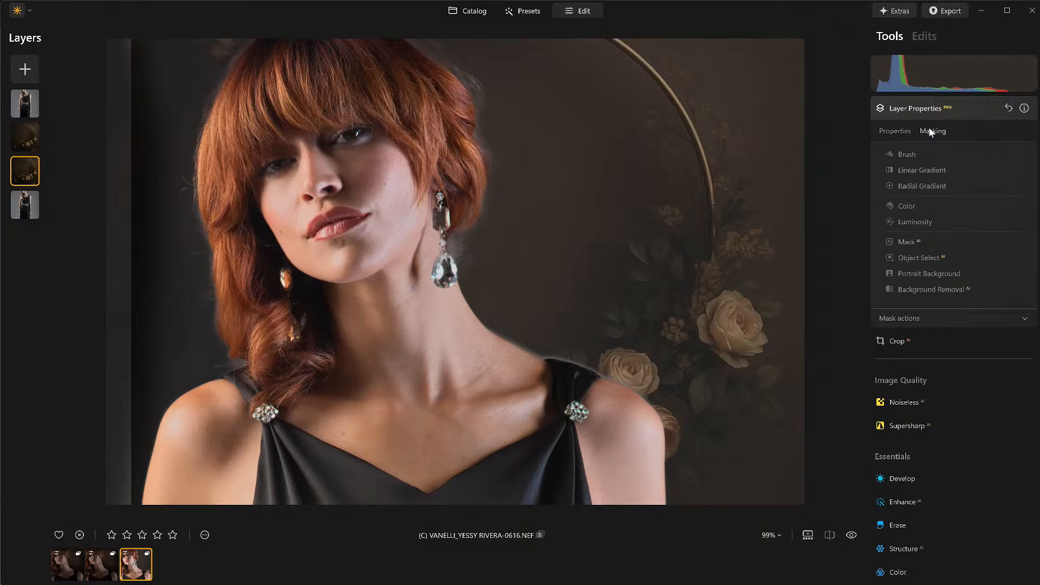
pyautogui.click(910, 155)
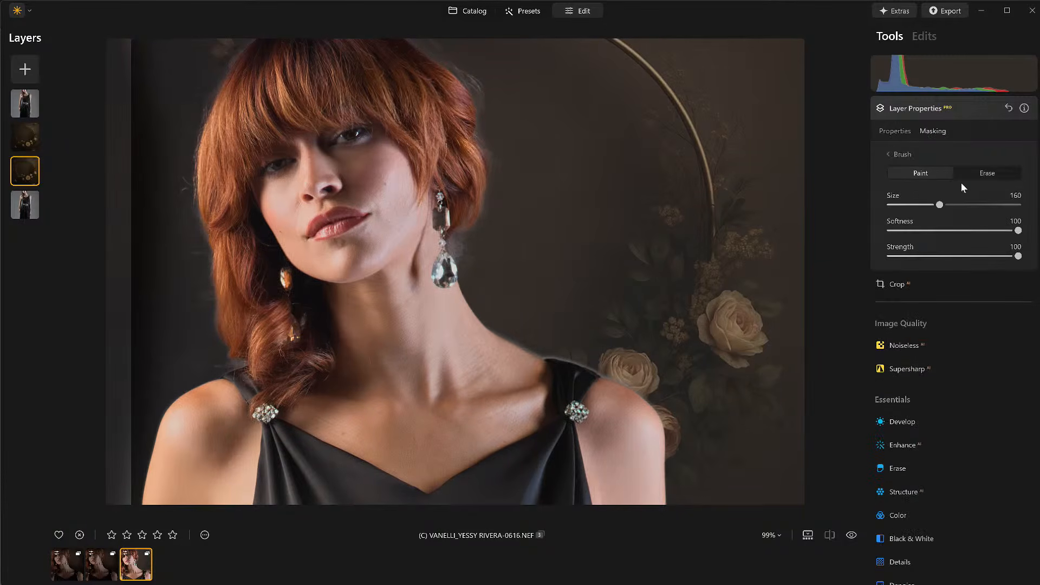
pyautogui.moveTo(167, 51)
pyautogui.mouseDown()
pyautogui.moveTo(208, 48)
pyautogui.moveTo(186, 116)
pyautogui.mouseUp()
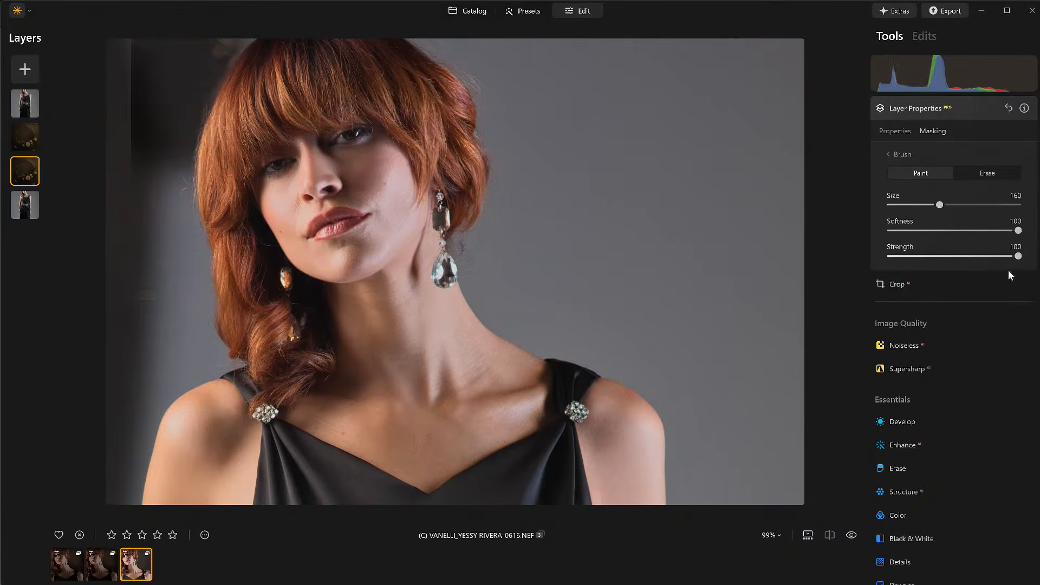
pyautogui.click(898, 156)
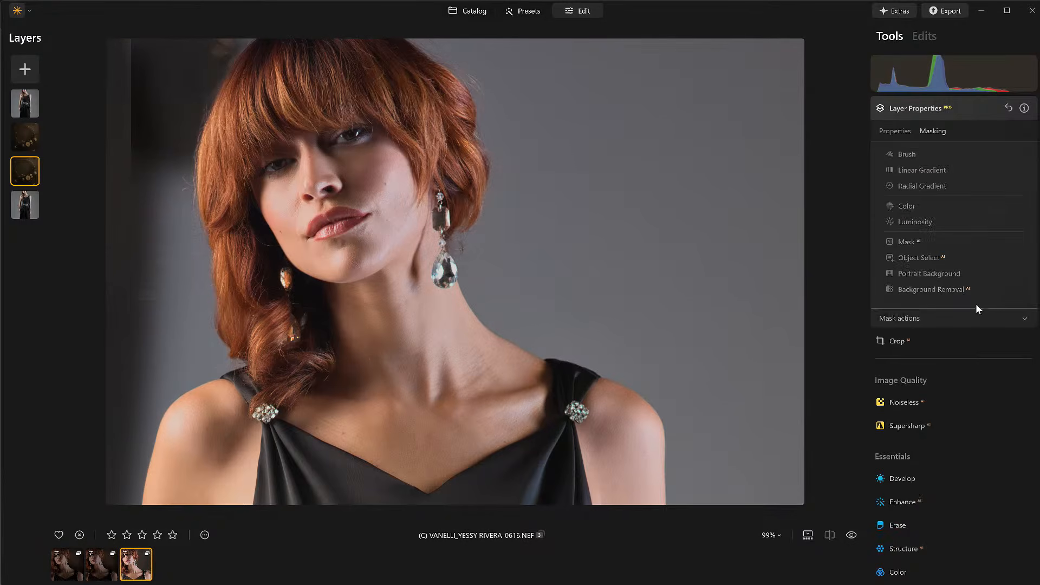
pyautogui.click(938, 319)
pyautogui.click(1005, 334)
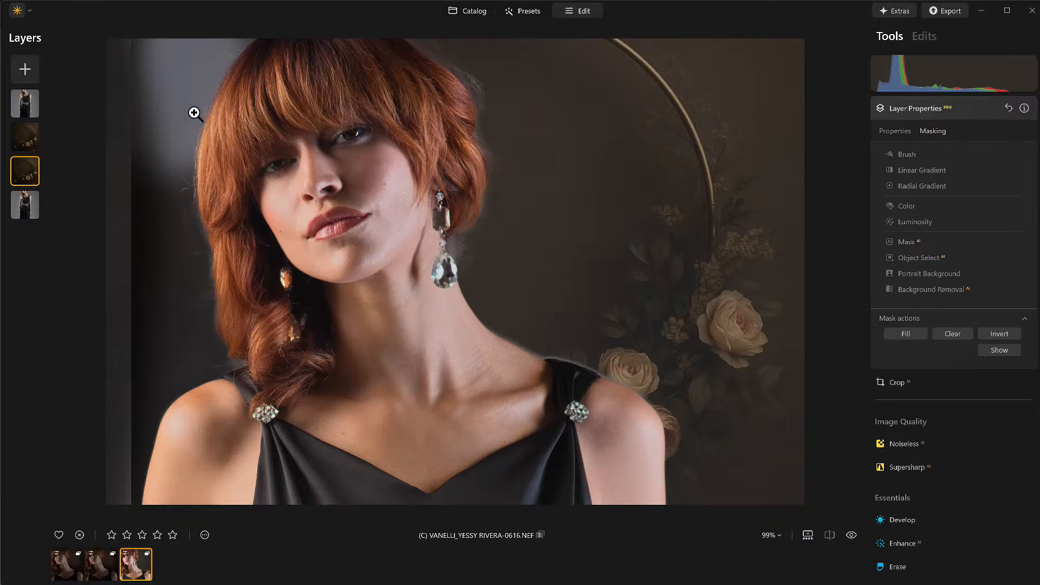
# Step: Toggle the visibility of both florial background layers on and off to compare their effect
pyautogui.rightClick(29, 168)
pyautogui.click(50, 181)
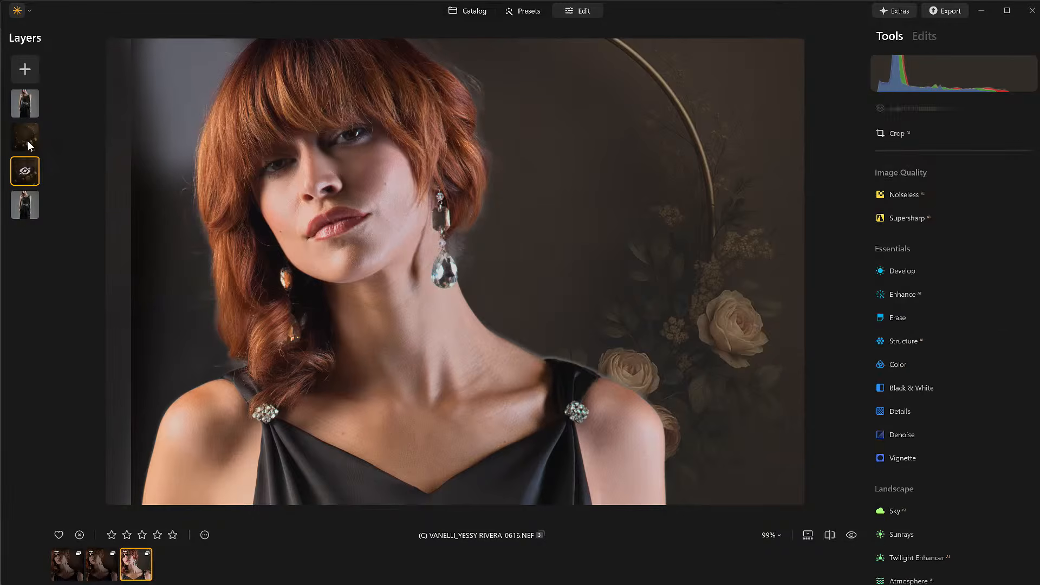
pyautogui.click(27, 138)
pyautogui.rightClick(28, 138)
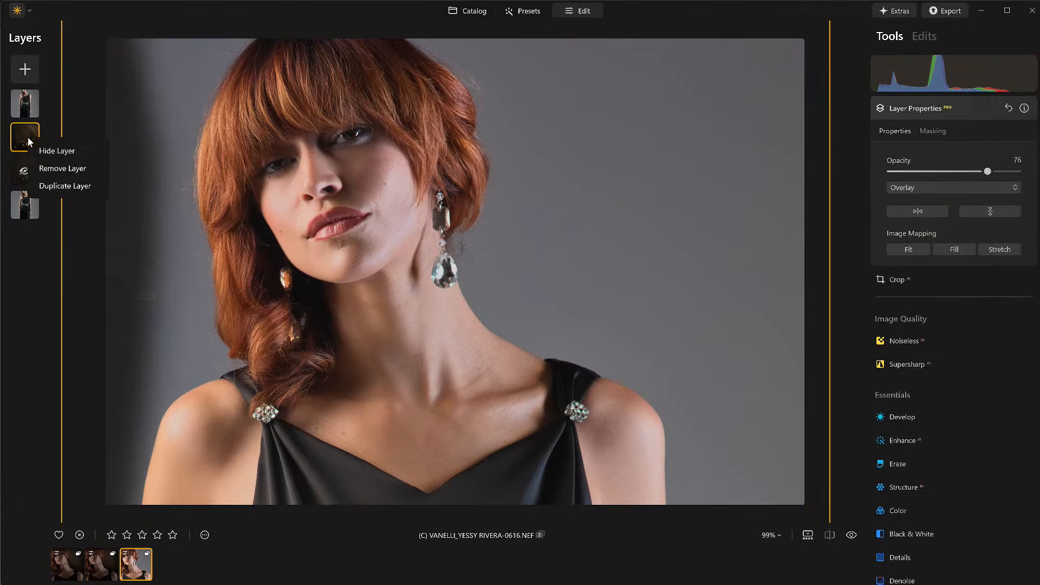
pyautogui.click(55, 151)
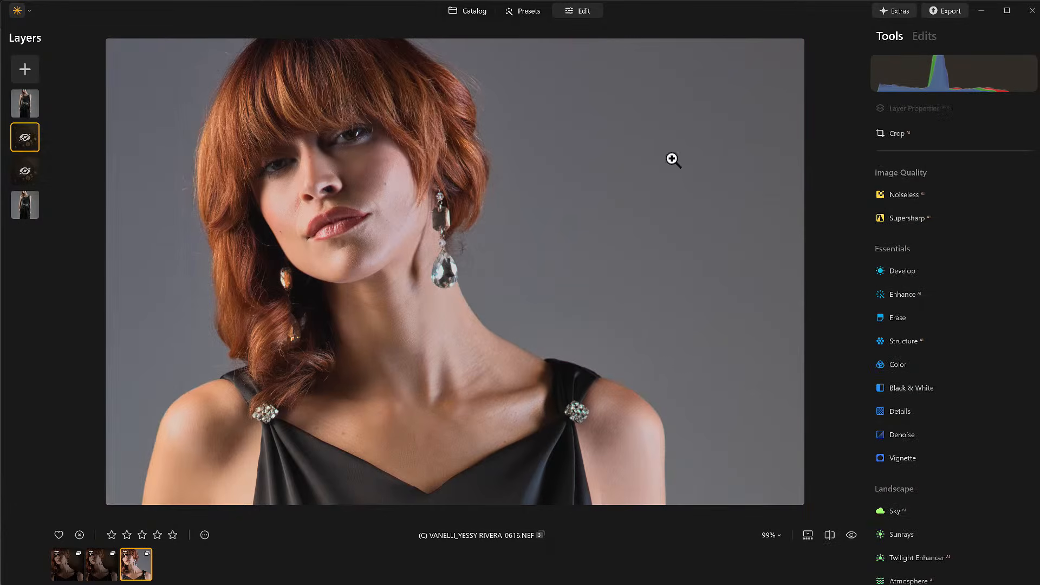
pyautogui.rightClick(28, 138)
pyautogui.click(66, 150)
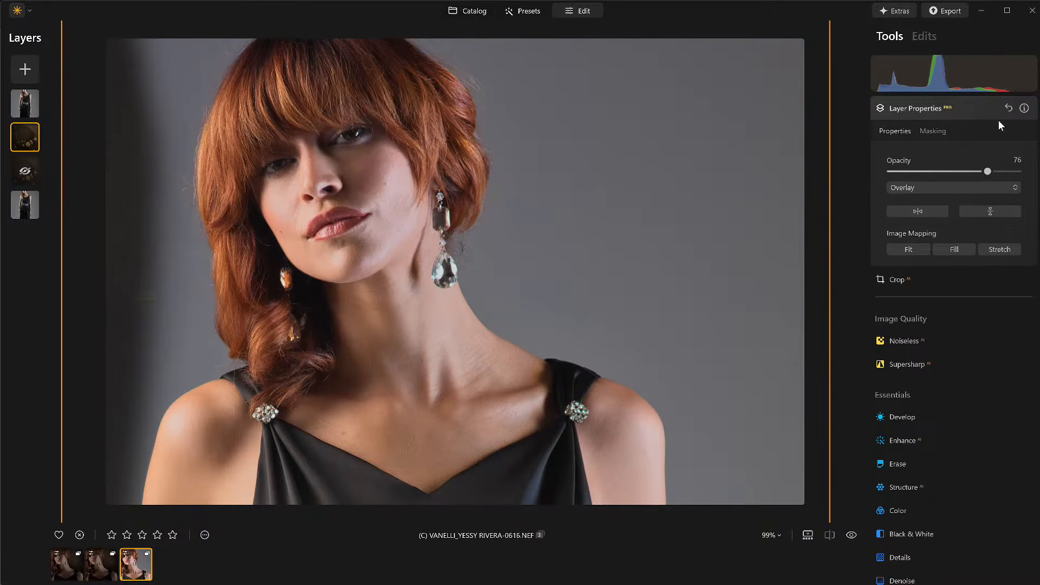
pyautogui.click(934, 131)
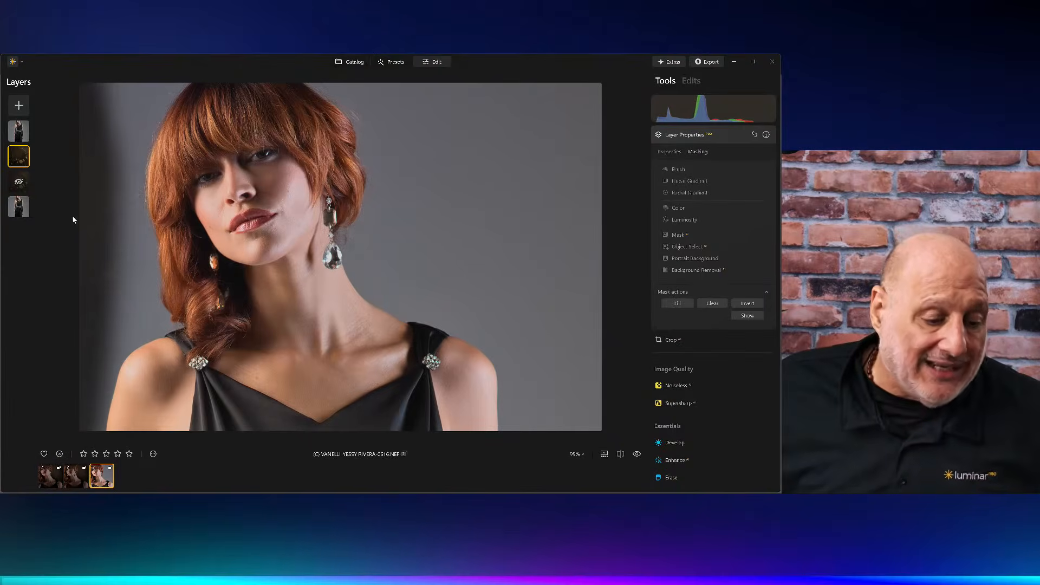
pyautogui.click(20, 181)
pyautogui.rightClick(21, 182)
pyautogui.click(30, 191)
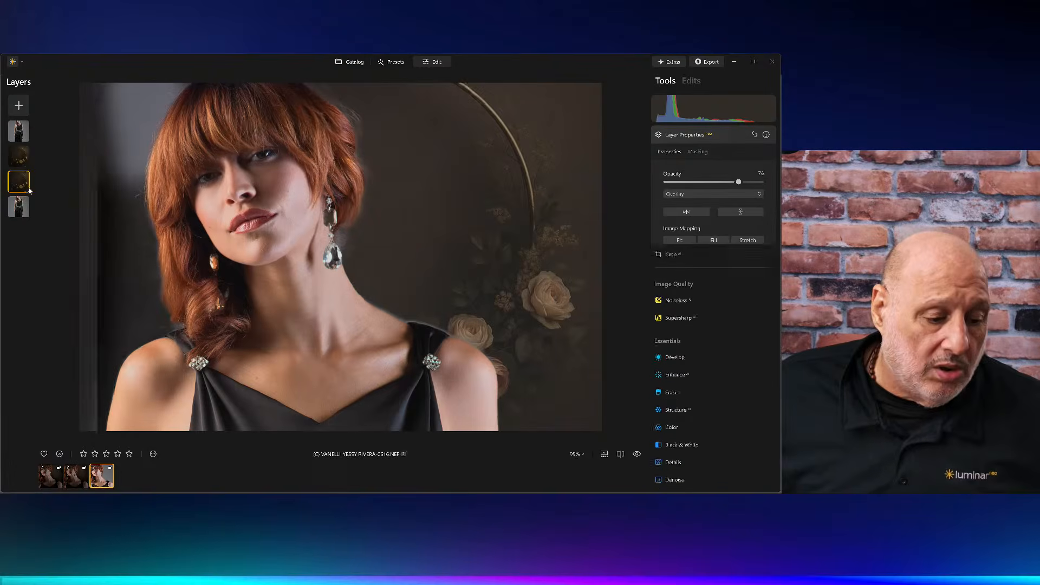
pyautogui.click(22, 161)
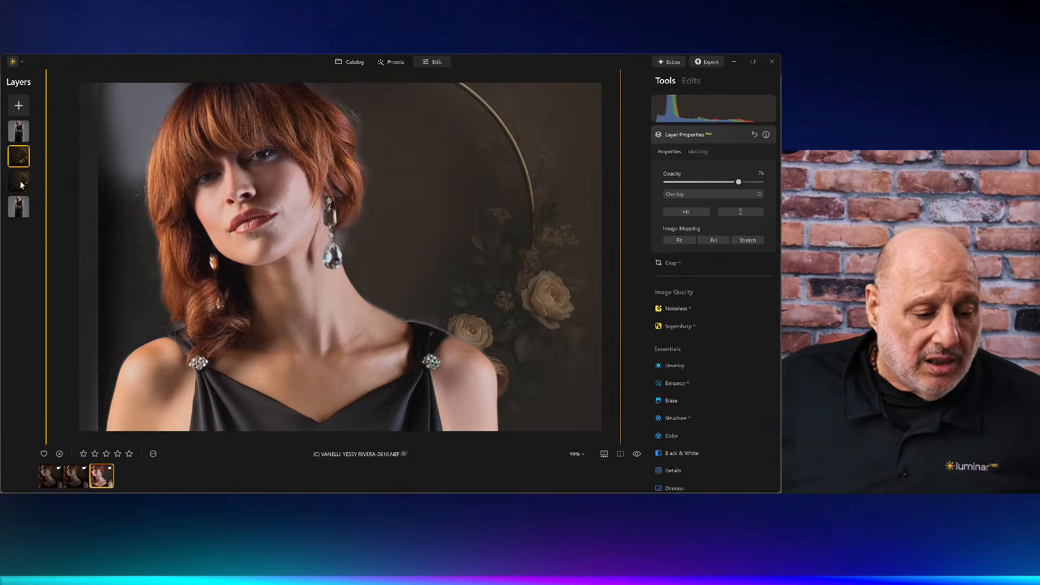
pyautogui.rightClick(21, 161)
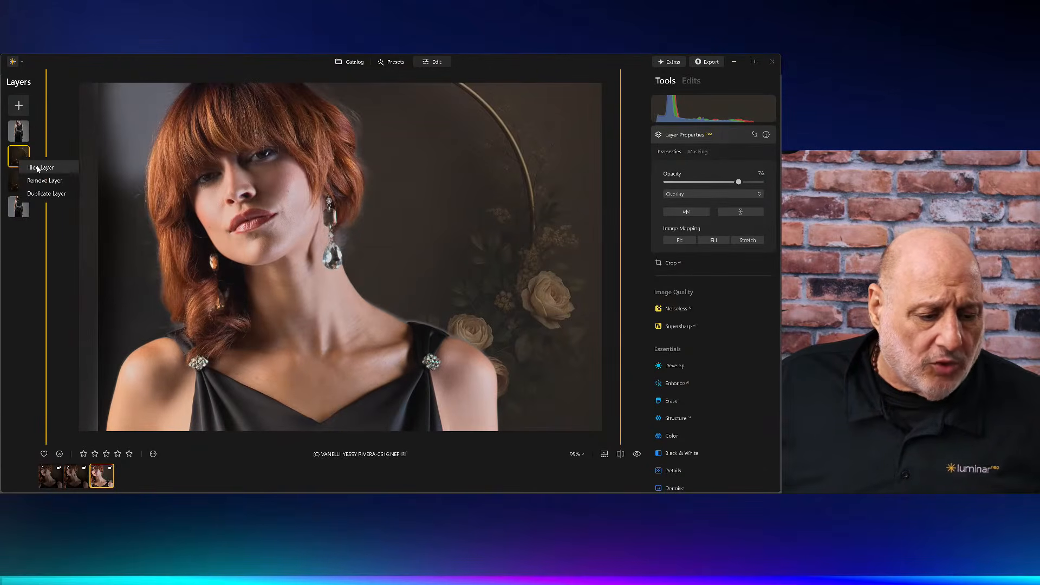
pyautogui.click(36, 169)
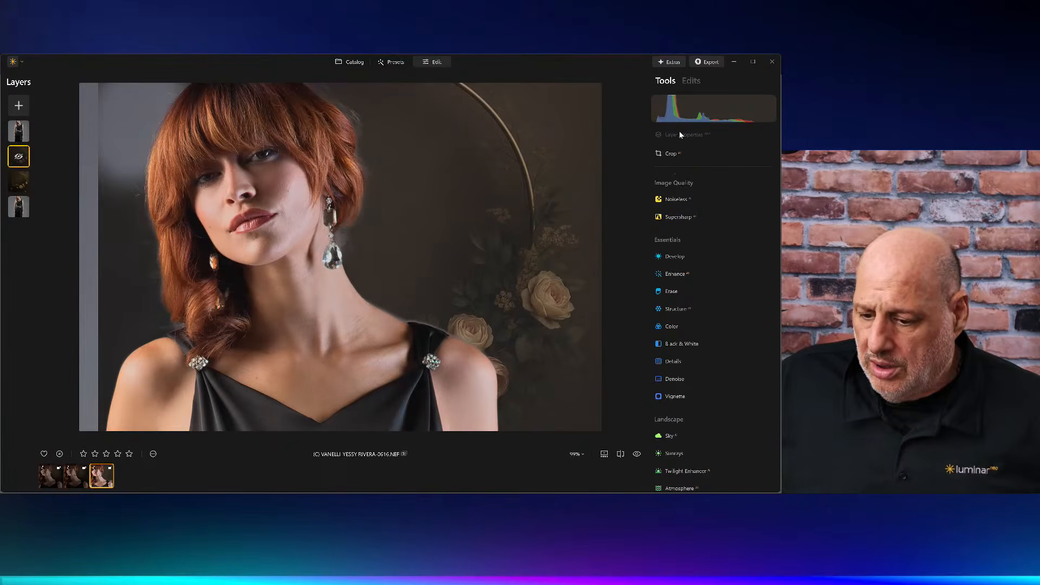
# Step: Paint a brush mask over the top-left corner of the lower florial layer
pyautogui.click(21, 182)
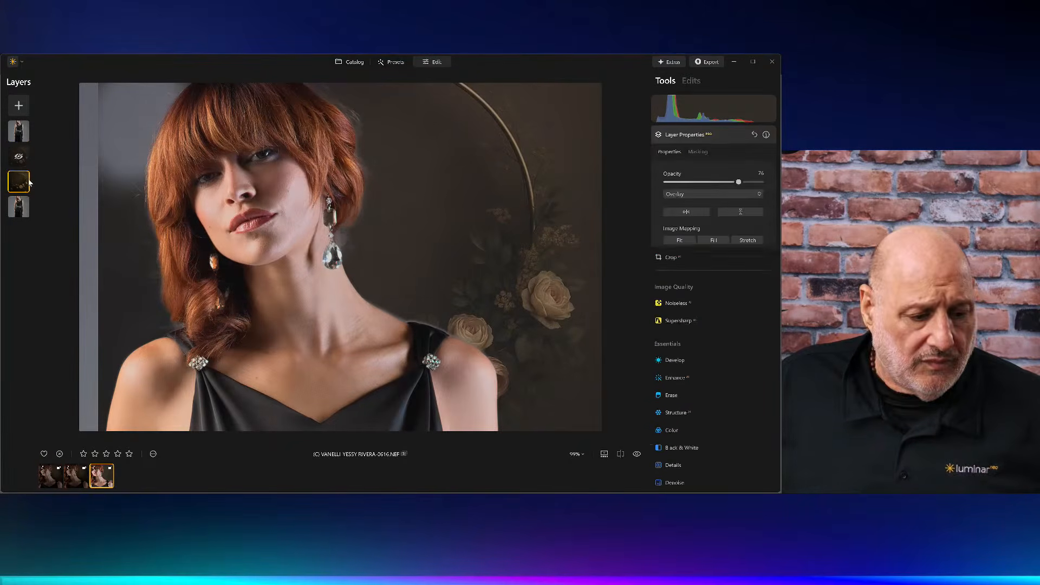
pyautogui.click(703, 152)
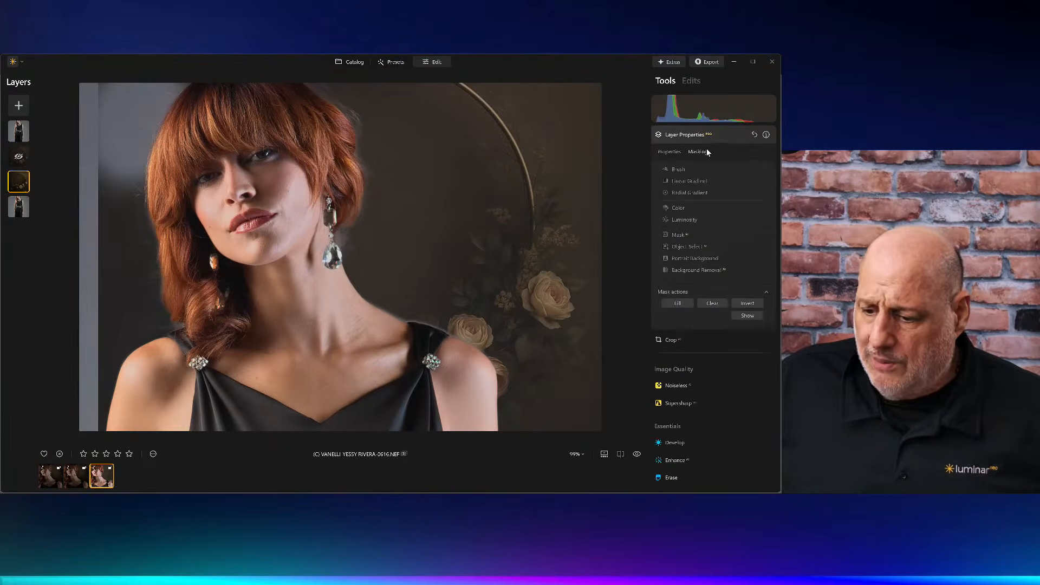
pyautogui.click(679, 169)
pyautogui.moveTo(106, 179)
pyautogui.mouseDown()
pyautogui.moveTo(98, 118)
pyautogui.moveTo(94, 174)
pyautogui.moveTo(97, 84)
pyautogui.moveTo(98, 107)
pyautogui.moveTo(149, 80)
pyautogui.moveTo(112, 177)
pyautogui.moveTo(107, 163)
pyautogui.moveTo(152, 70)
pyautogui.moveTo(76, 94)
pyautogui.moveTo(80, 273)
pyautogui.moveTo(127, 156)
pyautogui.moveTo(131, 93)
pyautogui.moveTo(157, 67)
pyautogui.mouseUp()
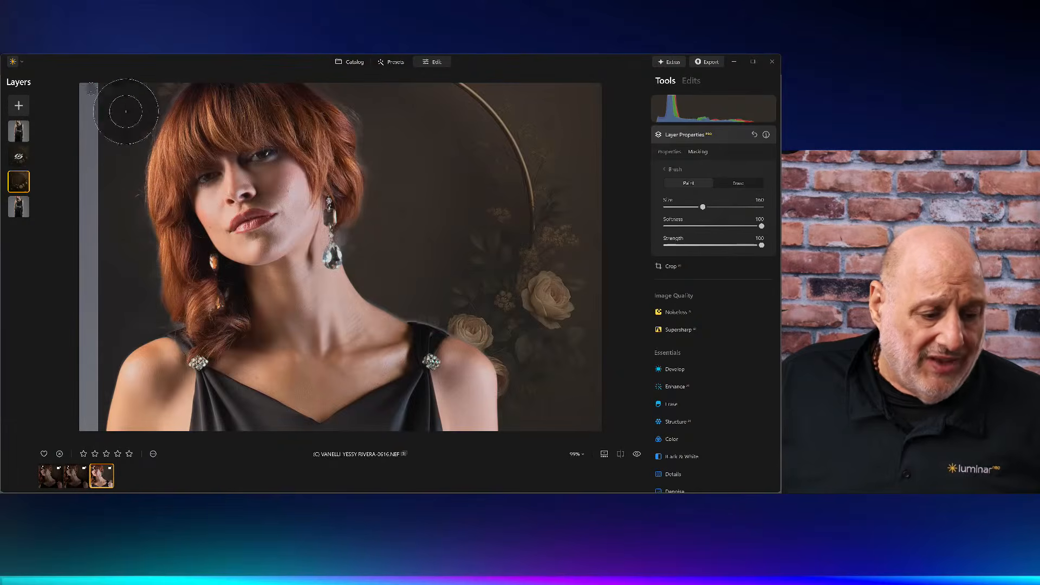
# Step: Try flipping each florial layer horizontally, flipping each back again
pyautogui.click(18, 157)
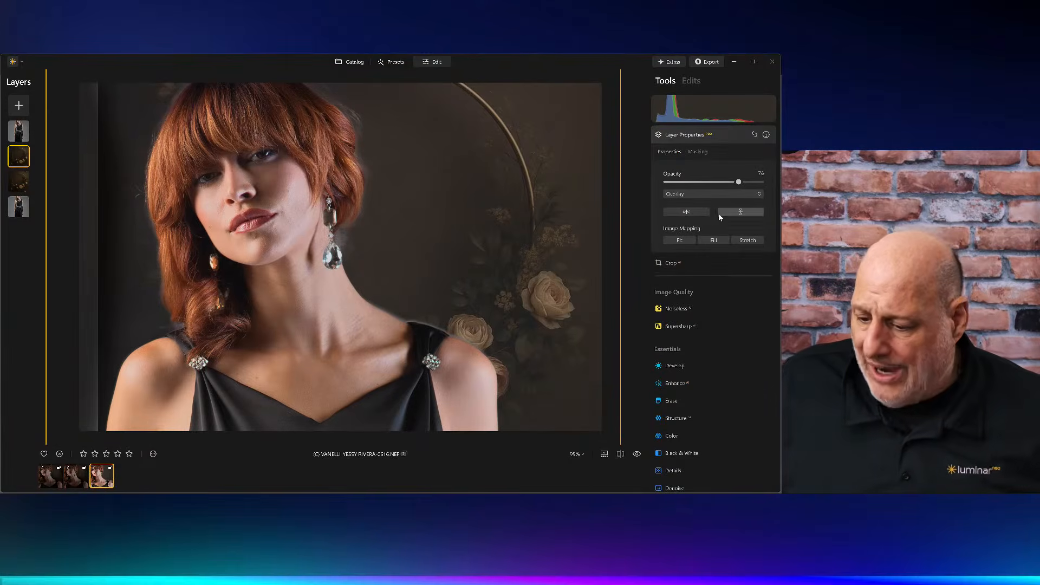
pyautogui.click(692, 215)
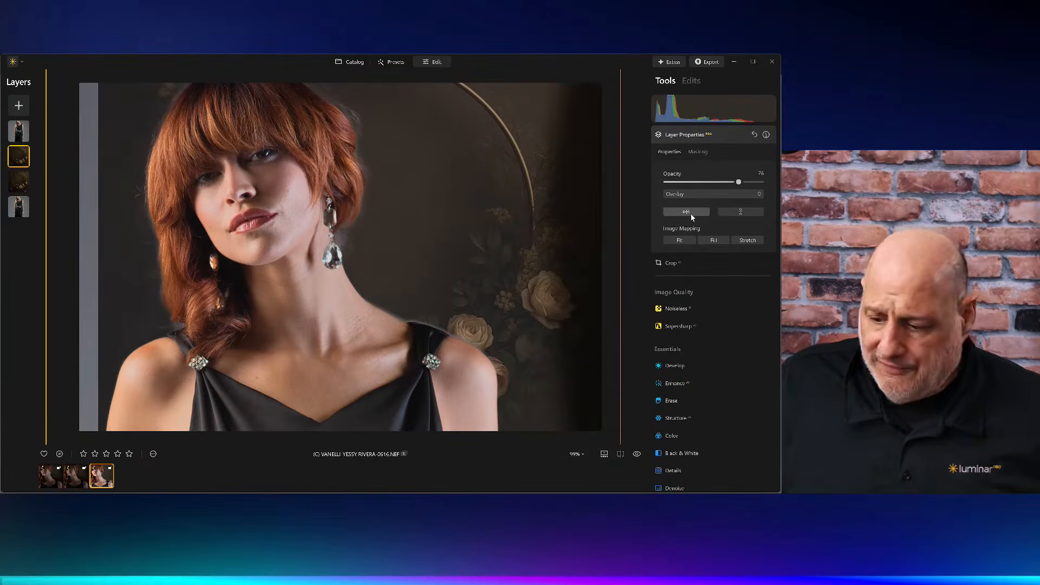
pyautogui.click(692, 216)
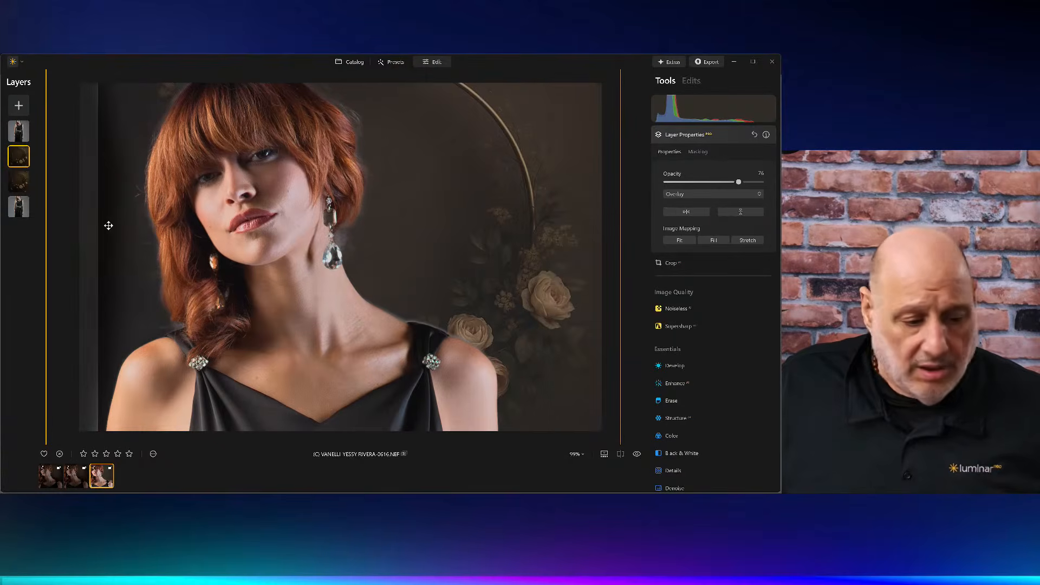
pyautogui.click(23, 181)
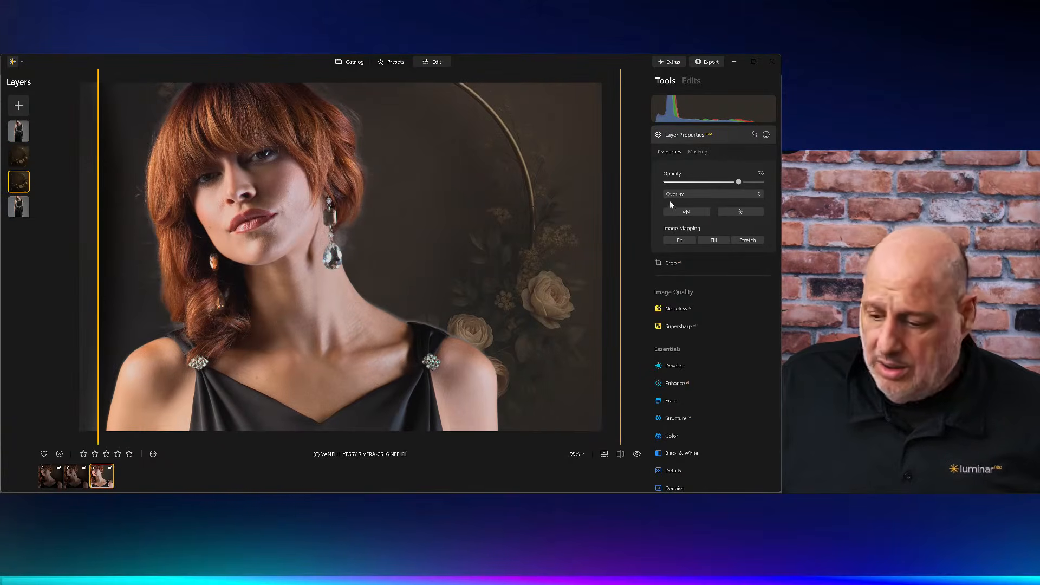
pyautogui.click(690, 217)
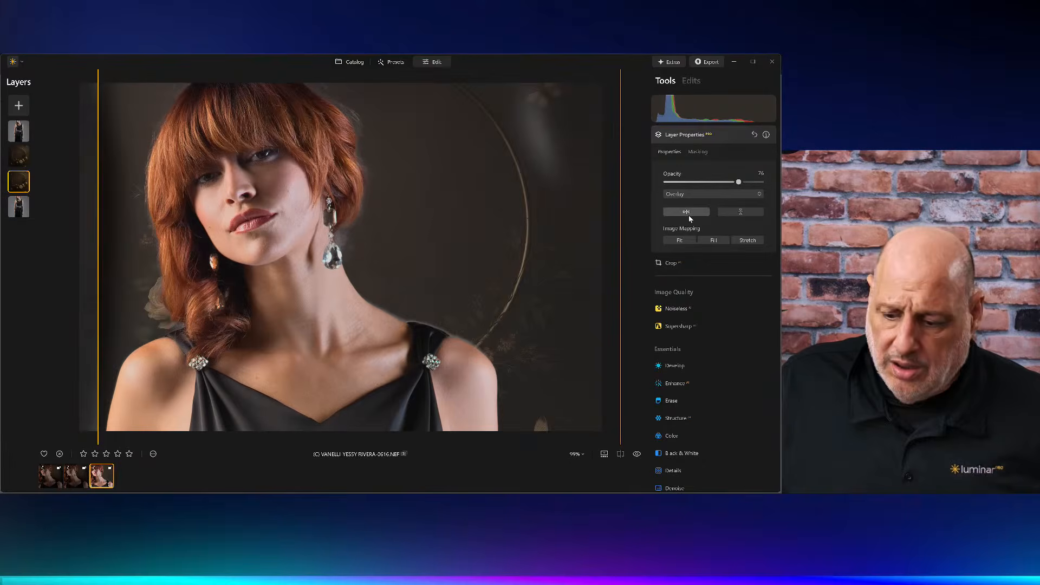
pyautogui.click(688, 215)
# Step: Flip the upper florial layer horizontally and shift it left to cover the canvas's left edge
pyautogui.click(19, 157)
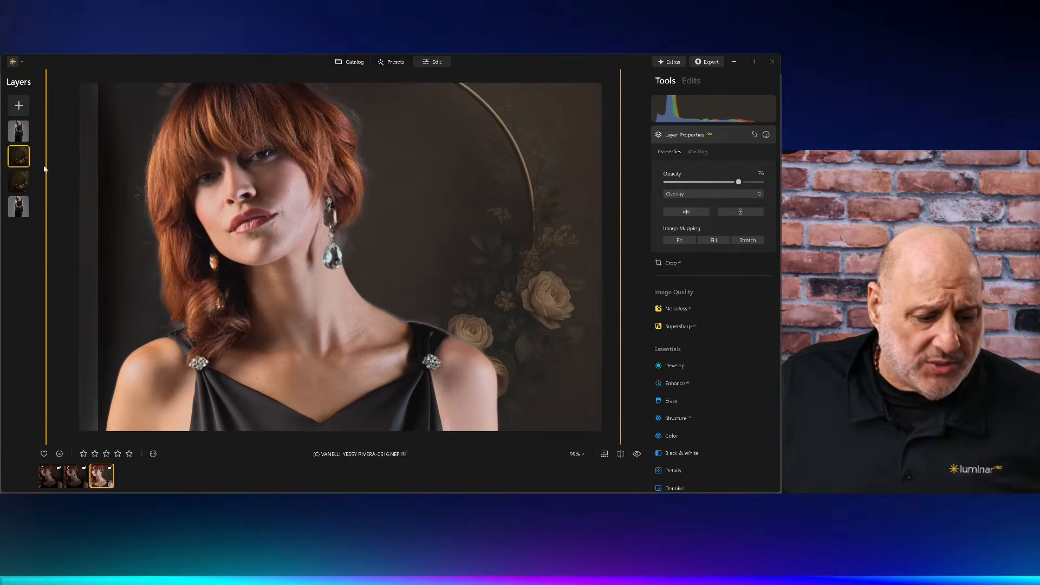
pyautogui.click(687, 212)
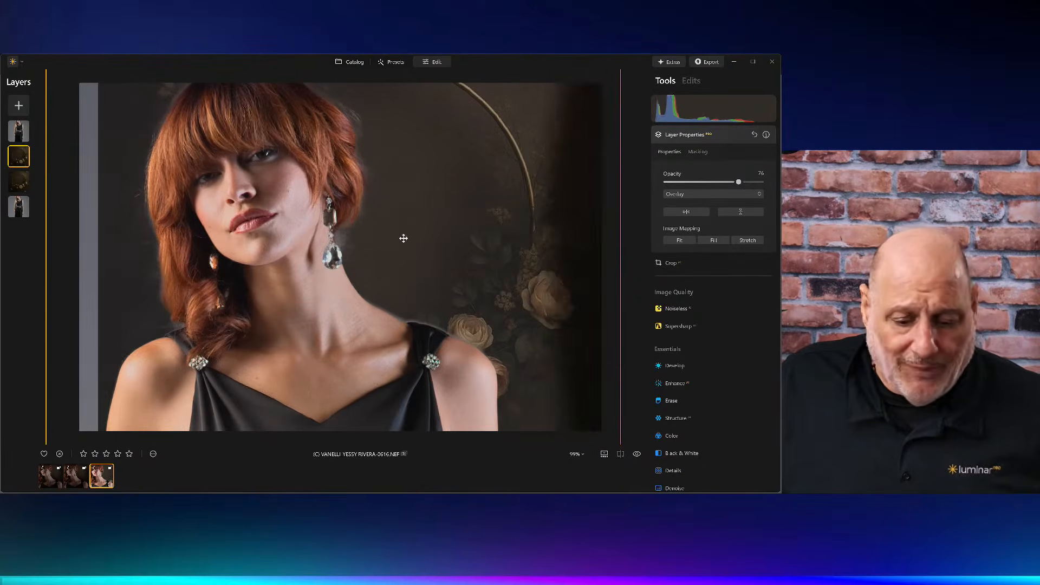
pyautogui.moveTo(404, 238); pyautogui.dragTo(0, 238)
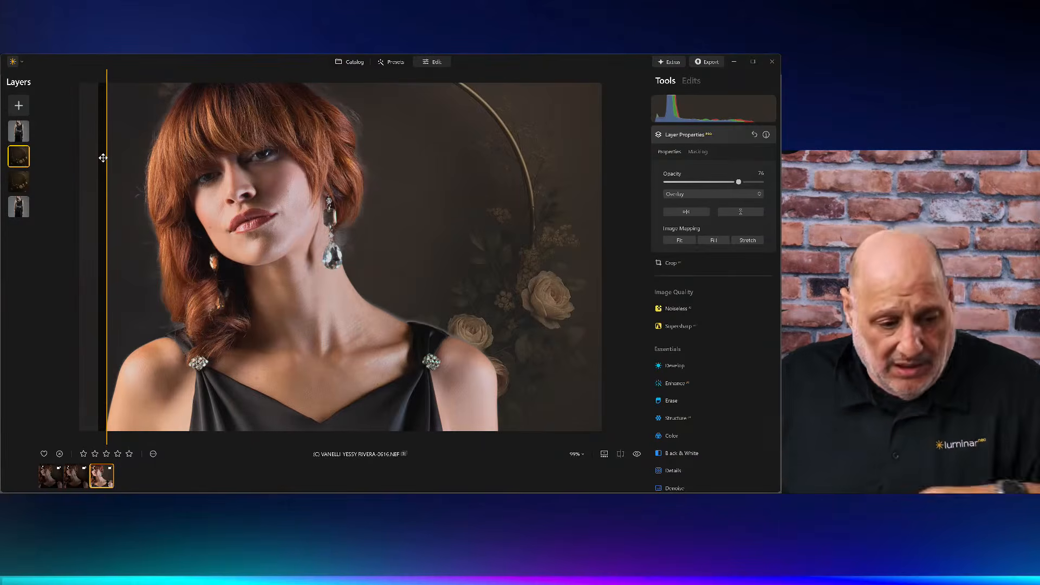
# Step: Crop the composite slightly from the left edge and apply the crop
pyautogui.click(713, 139)
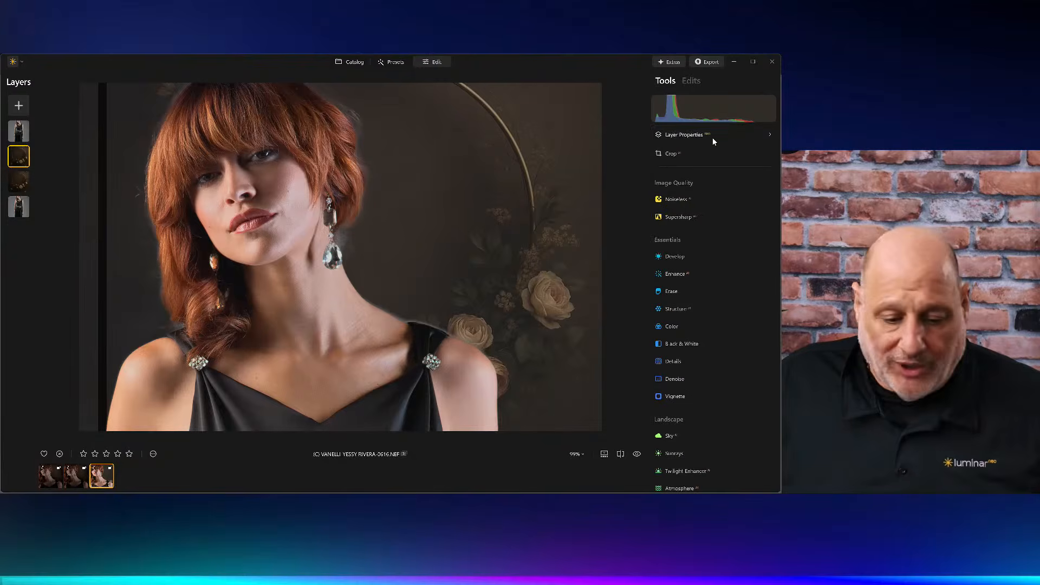
pyautogui.click(668, 157)
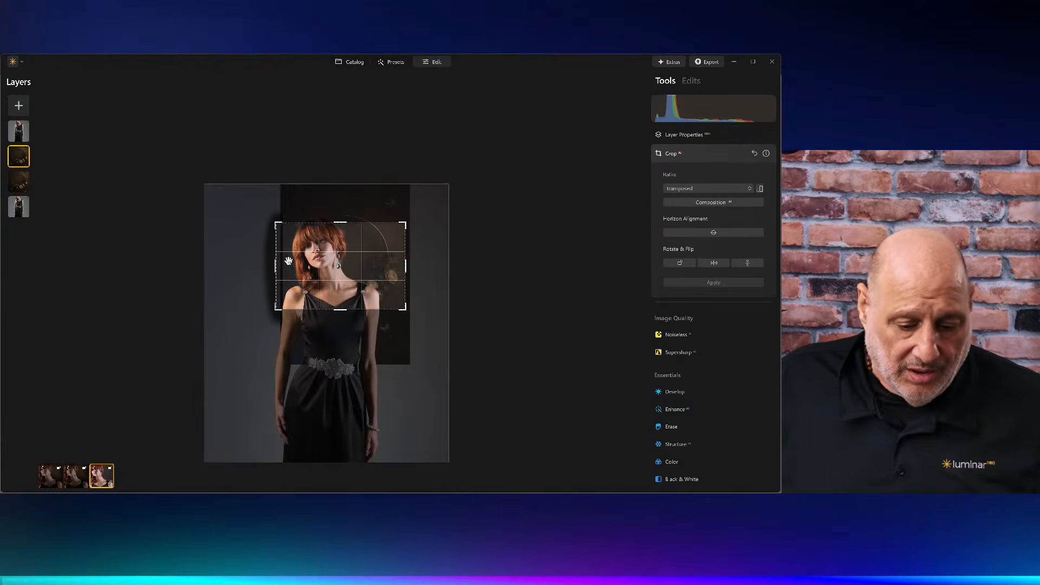
pyautogui.moveTo(277, 266)
pyautogui.mouseDown()
pyautogui.moveTo(328, 270)
pyautogui.moveTo(286, 266)
pyautogui.mouseUp()
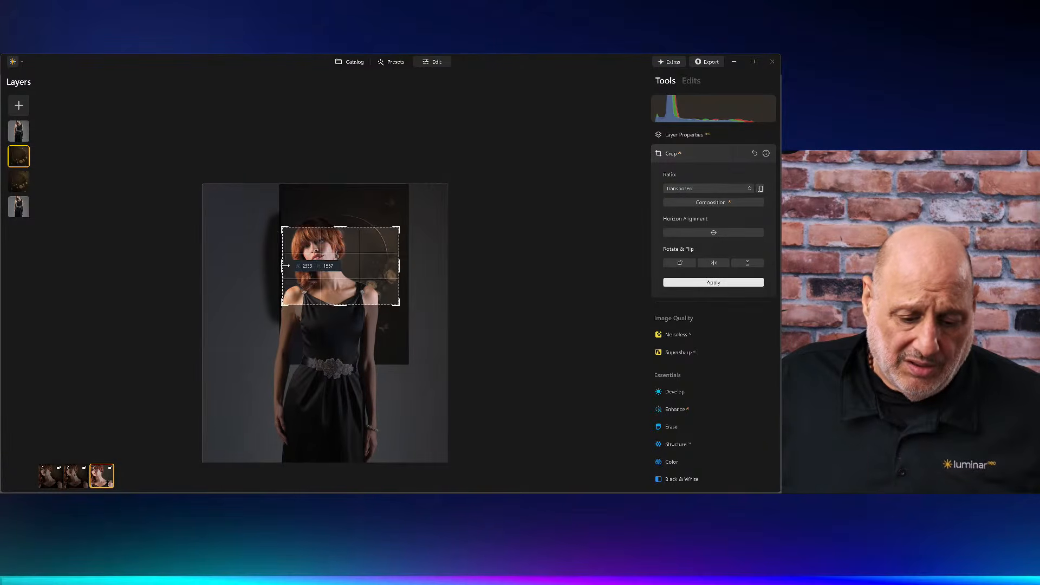
pyautogui.press('Return')
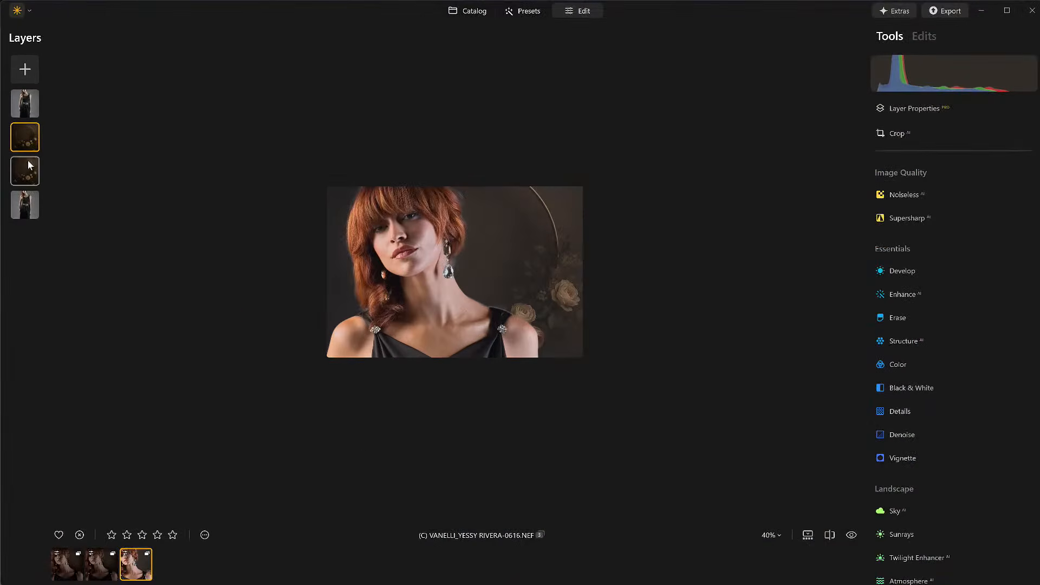
# Step: Duplicate the bottom portrait layer and move the copy up to sit just below the top portrait layer
pyautogui.click(27, 203)
pyautogui.rightClick(27, 204)
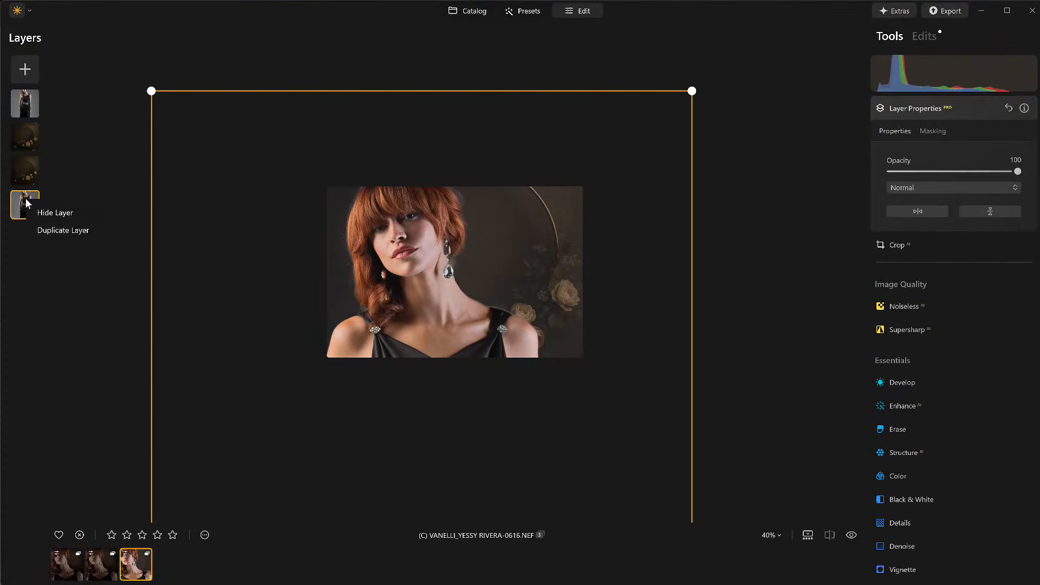
pyautogui.click(68, 230)
pyautogui.click(24, 142)
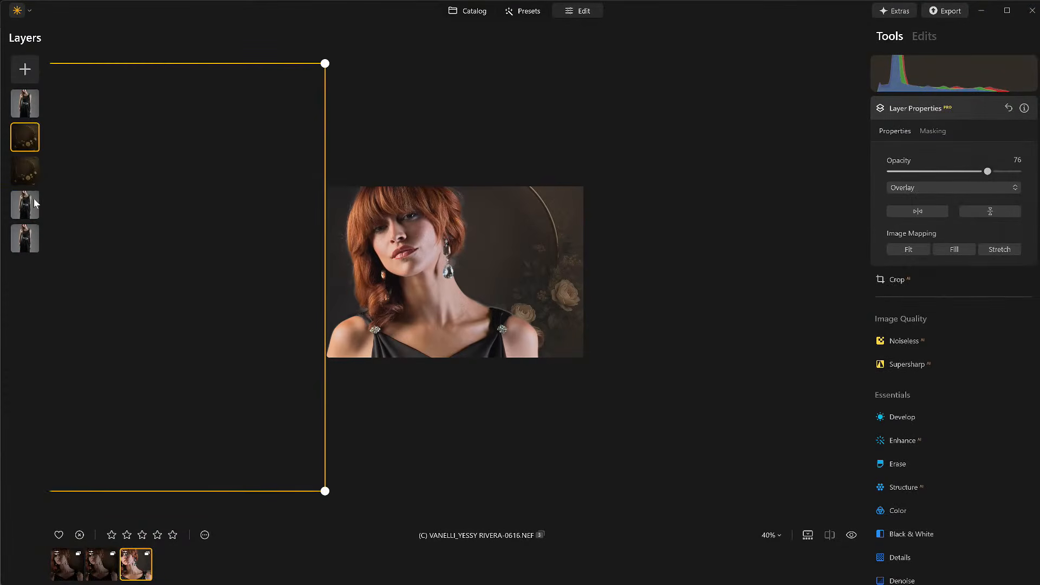
pyautogui.rightClick(33, 198)
pyautogui.click(54, 216)
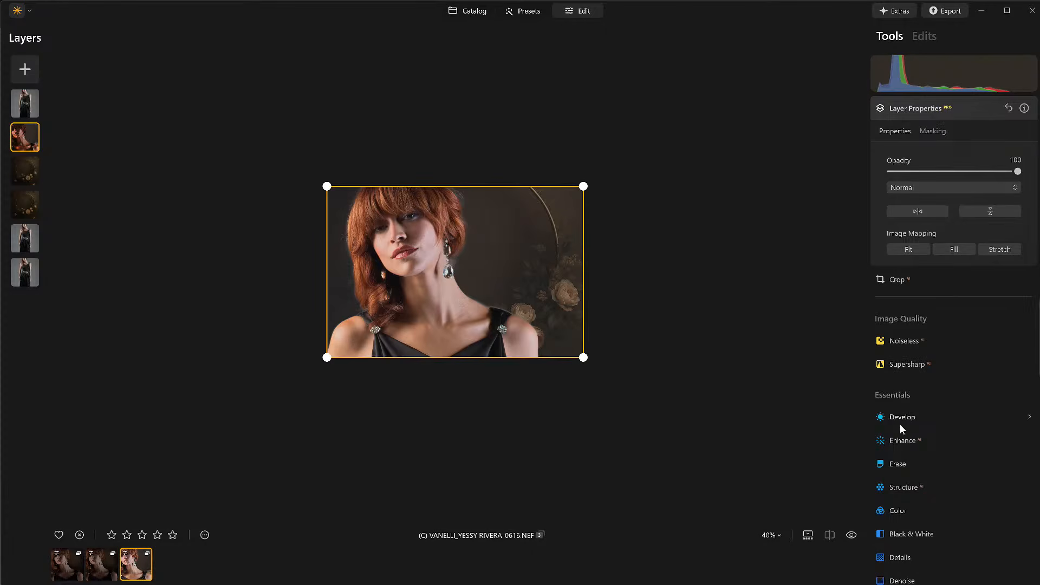
# Step: Set Enhance Accent AI to 53 on the new portrait copy
pyautogui.click(901, 438)
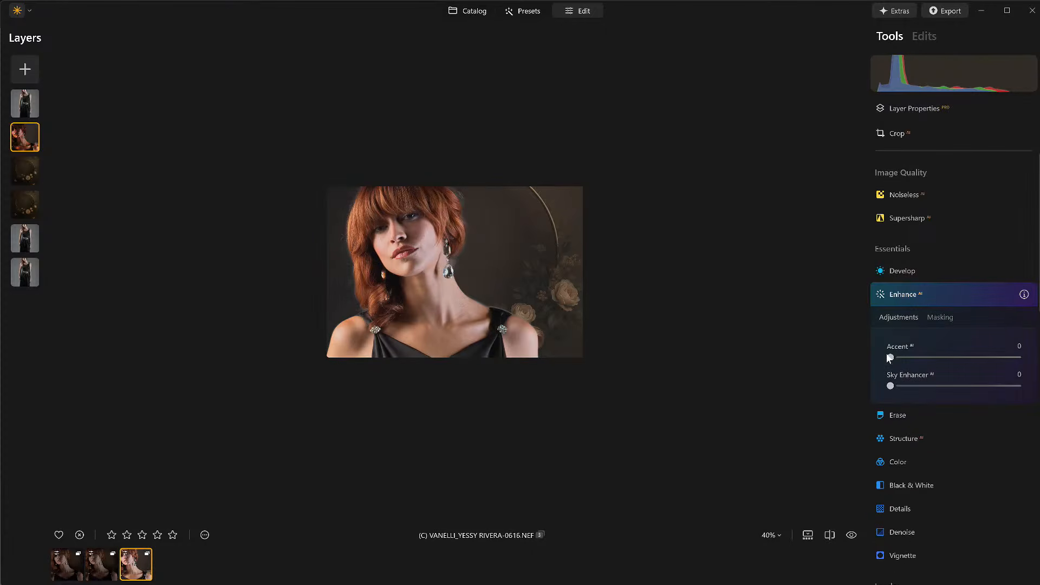
pyautogui.moveTo(928, 358); pyautogui.dragTo(959, 357)
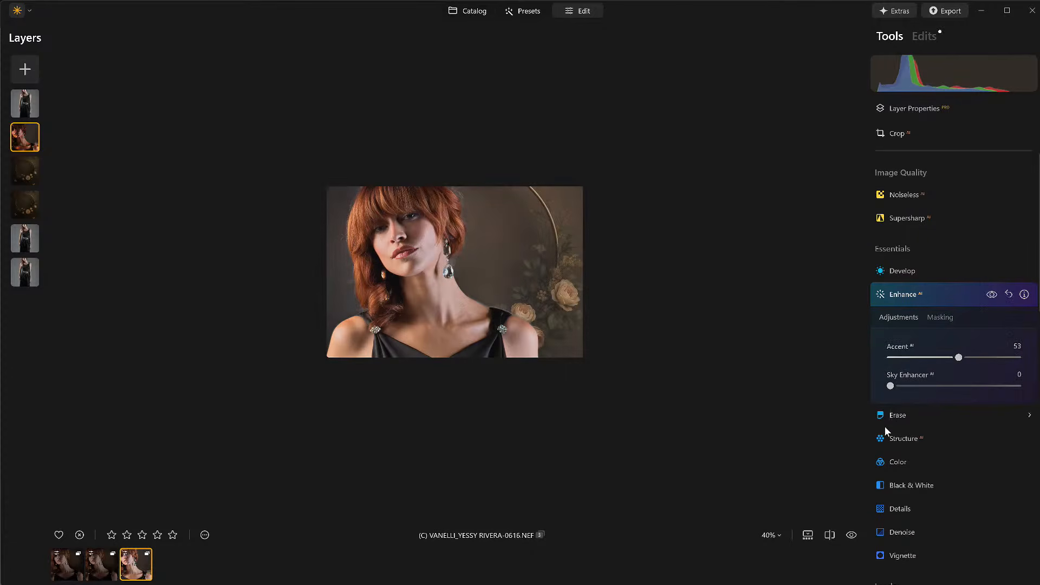
# Step: In Develop on the portrait copy, set Whites to 12 and darken Blacks to about -12
pyautogui.click(906, 273)
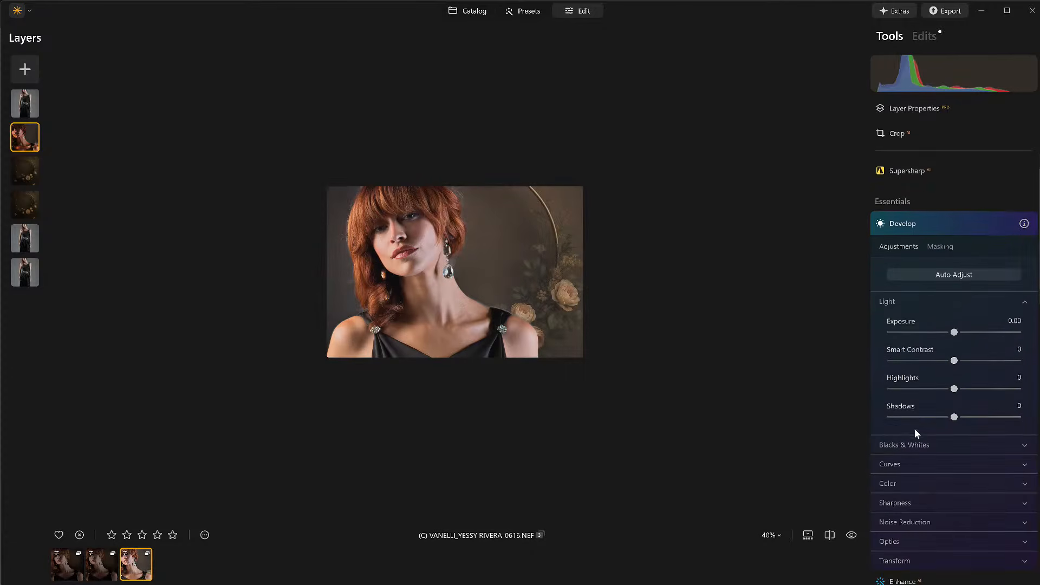
pyautogui.click(938, 440)
pyautogui.moveTo(955, 499); pyautogui.dragTo(954, 500)
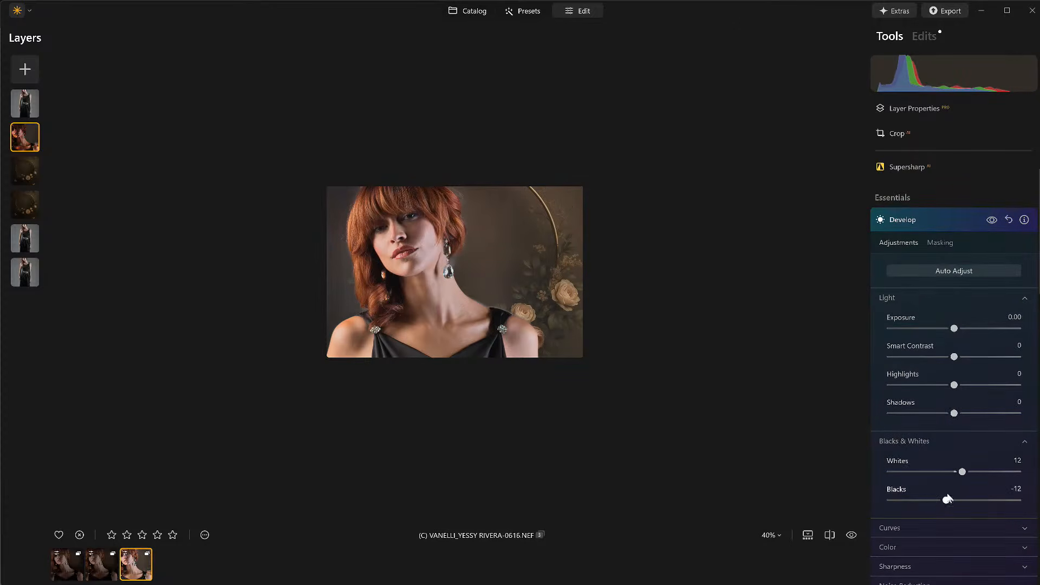
pyautogui.moveTo(944, 501); pyautogui.dragTo(943, 501)
pyautogui.moveTo(954, 414); pyautogui.dragTo(974, 414)
pyautogui.moveTo(947, 500); pyautogui.dragTo(938, 503)
pyautogui.click(933, 220)
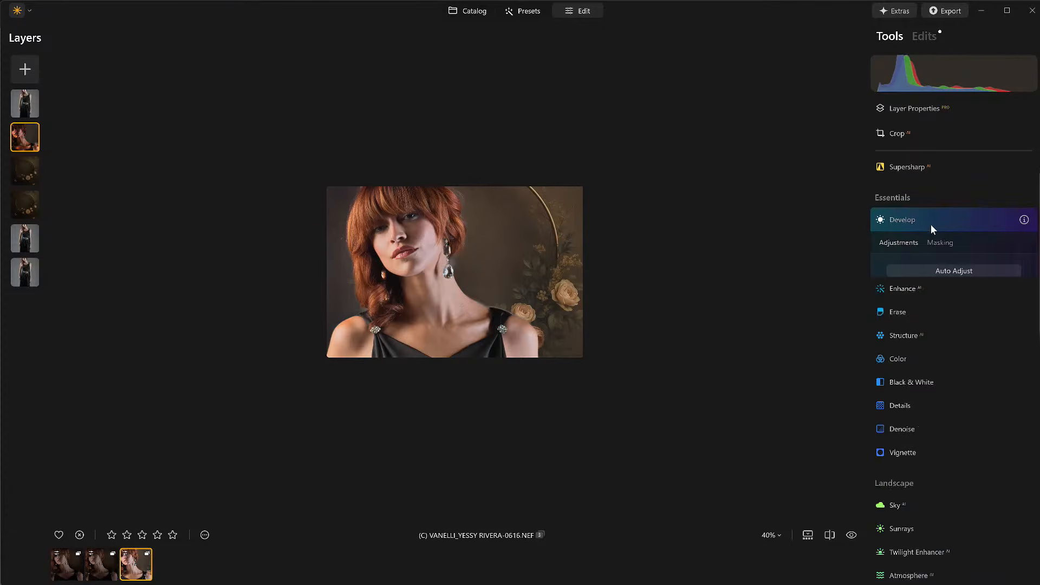
# Step: Zoom into the portrait and compare the image with and without the edits
pyautogui.click(429, 217)
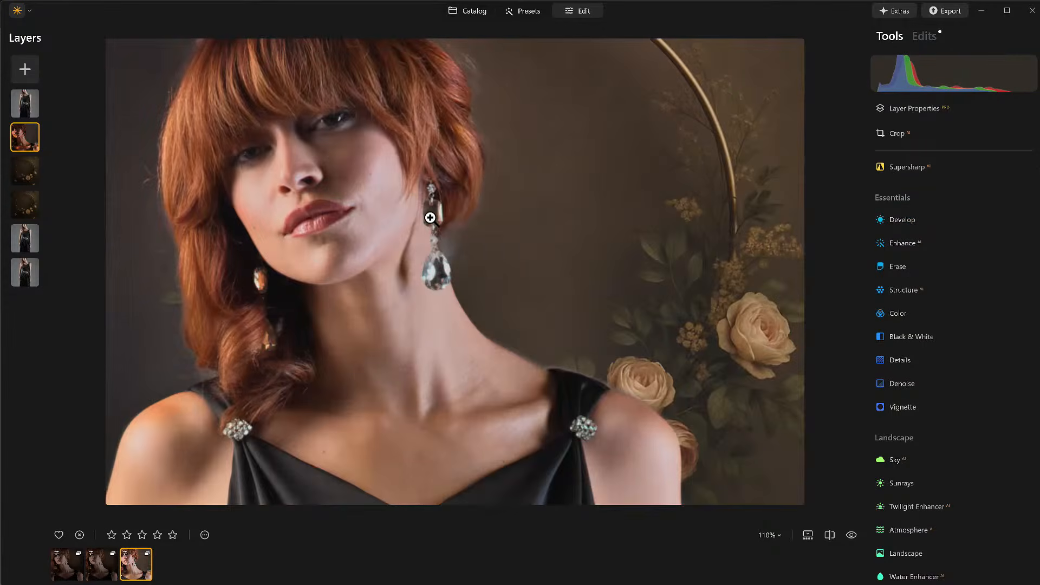
pyautogui.click(855, 537)
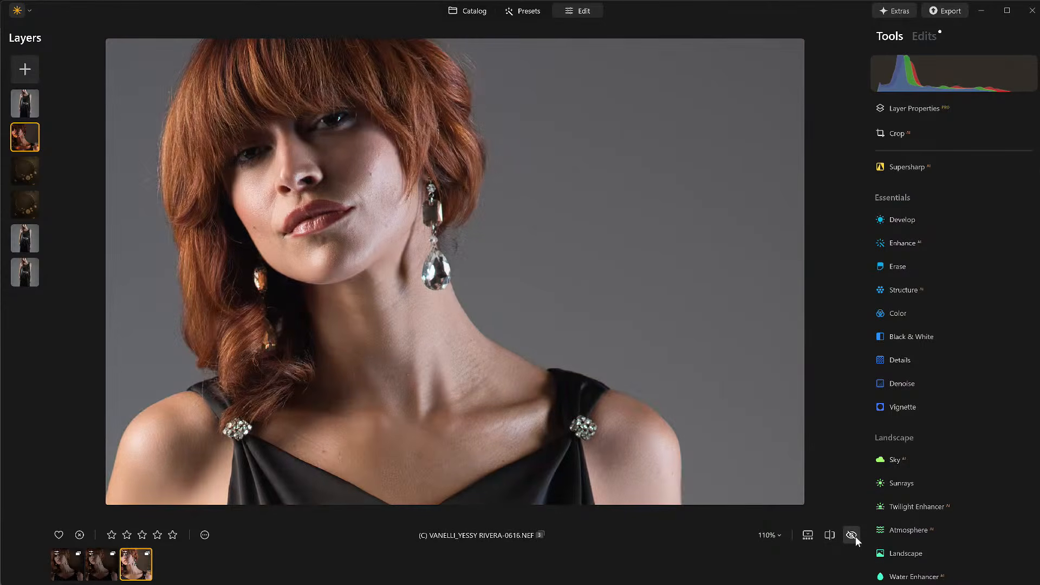
pyautogui.click(855, 537)
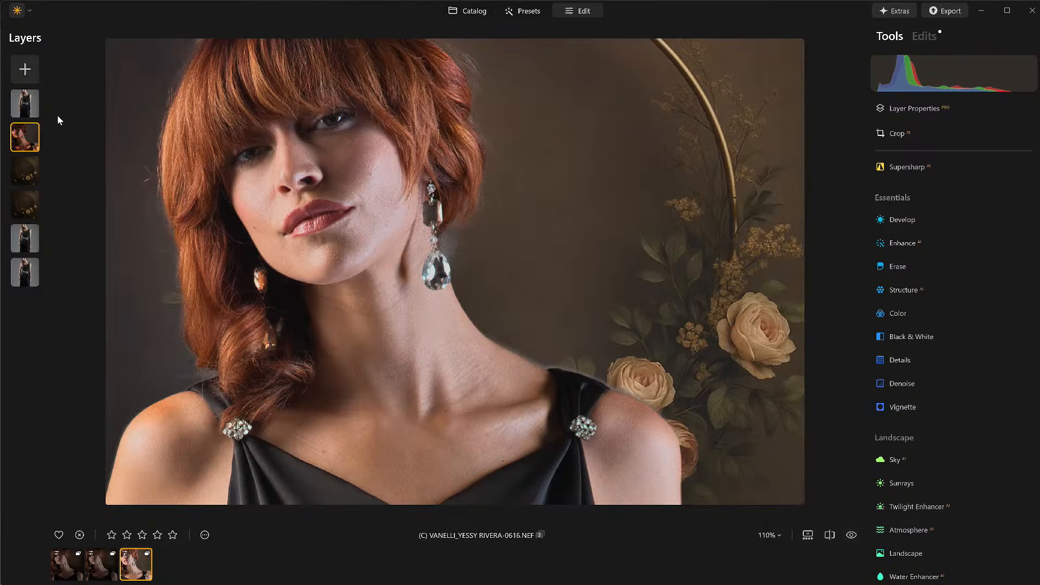
# Step: On the top portrait layer, erase its mask with a size 52, strength 34 brush around the neck area
pyautogui.click(33, 114)
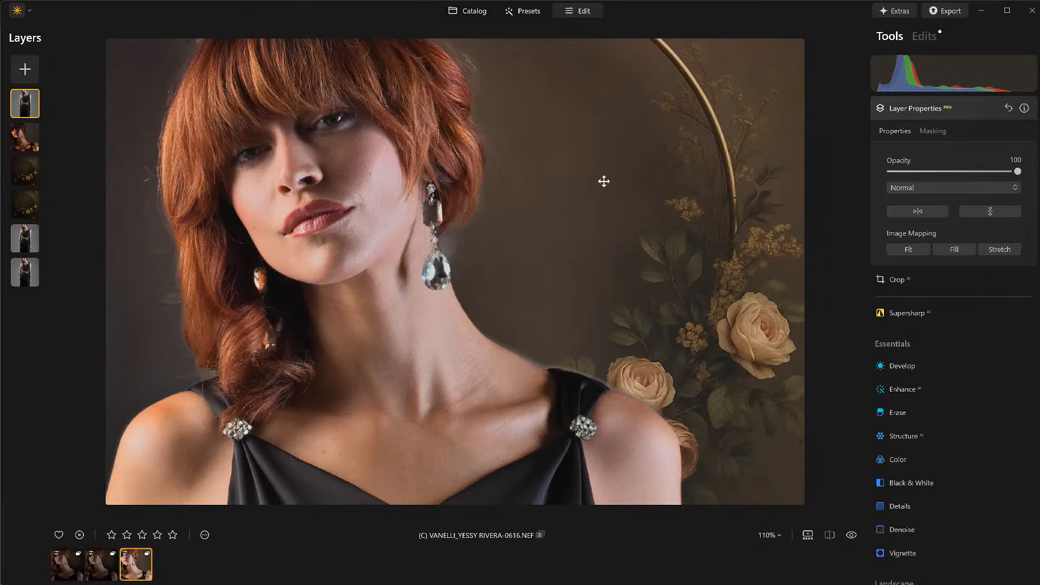
pyautogui.click(921, 128)
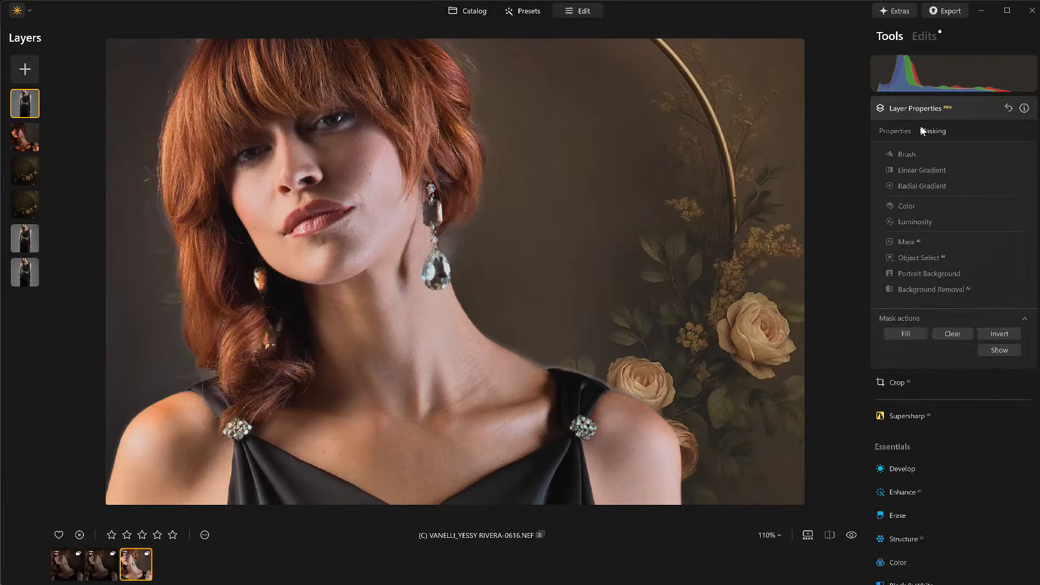
pyautogui.click(907, 155)
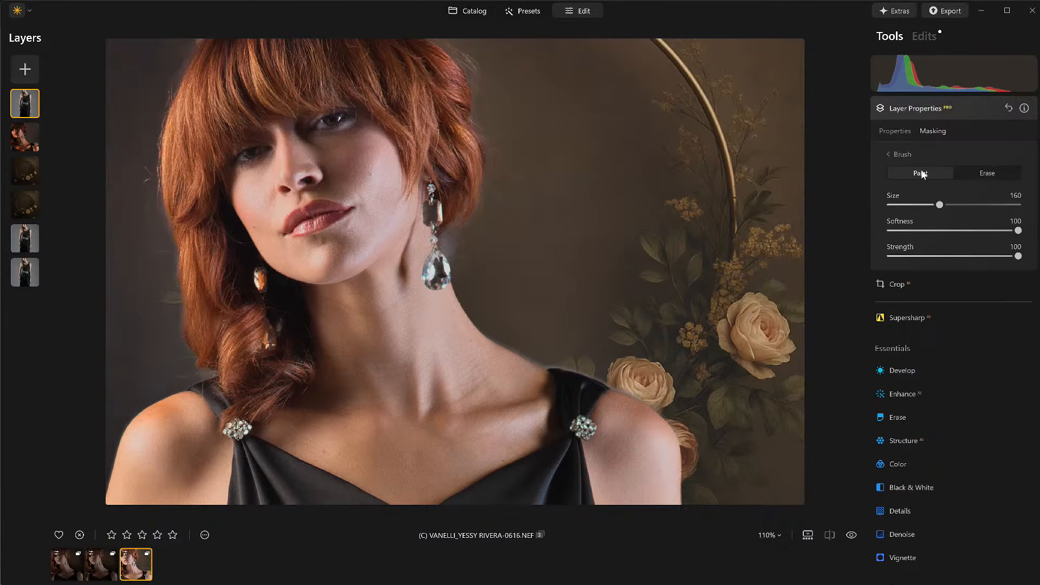
pyautogui.click(973, 175)
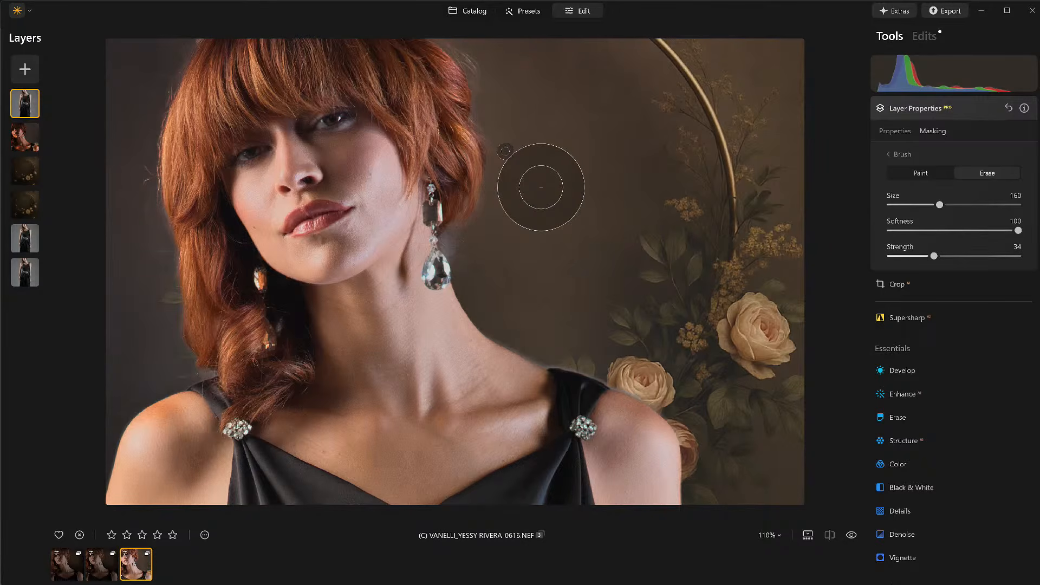
pyautogui.press('[')
pyautogui.press('[')
pyautogui.press('[')
pyautogui.press('[')
pyautogui.press('[')
pyautogui.press('[')
pyautogui.press('[')
pyautogui.press('[')
pyautogui.press('[')
pyautogui.press('[')
pyautogui.moveTo(452, 224); pyautogui.dragTo(444, 236)
pyautogui.moveTo(468, 269); pyautogui.dragTo(469, 269)
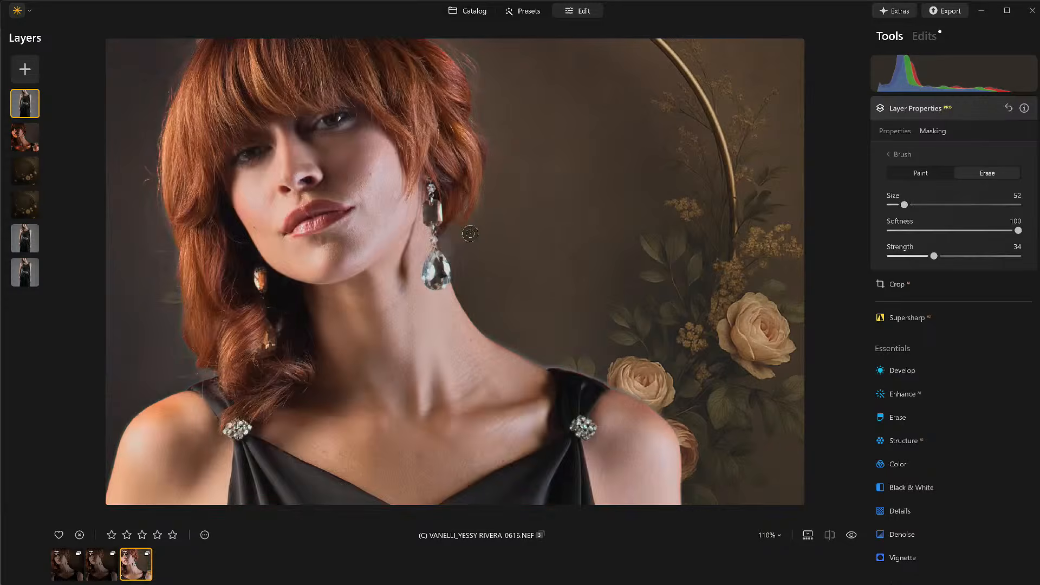
pyautogui.moveTo(456, 53); pyautogui.dragTo(483, 155)
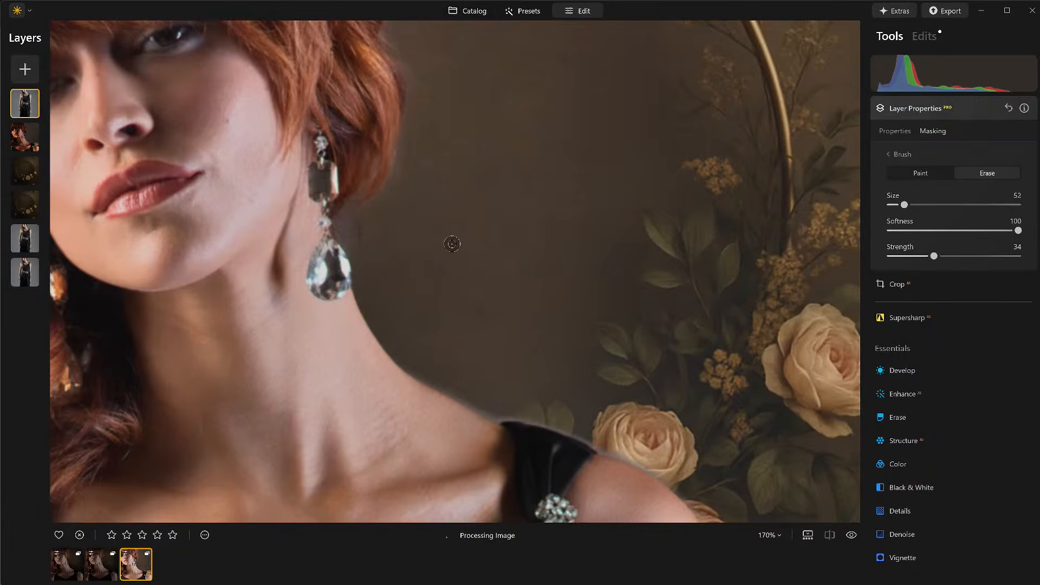
# Step: Continue erasing the top layer's mask along the hair edge and the left side of the portrait
pyautogui.scroll(-12, 453, 243)
pyautogui.scroll(1, 453, 235)
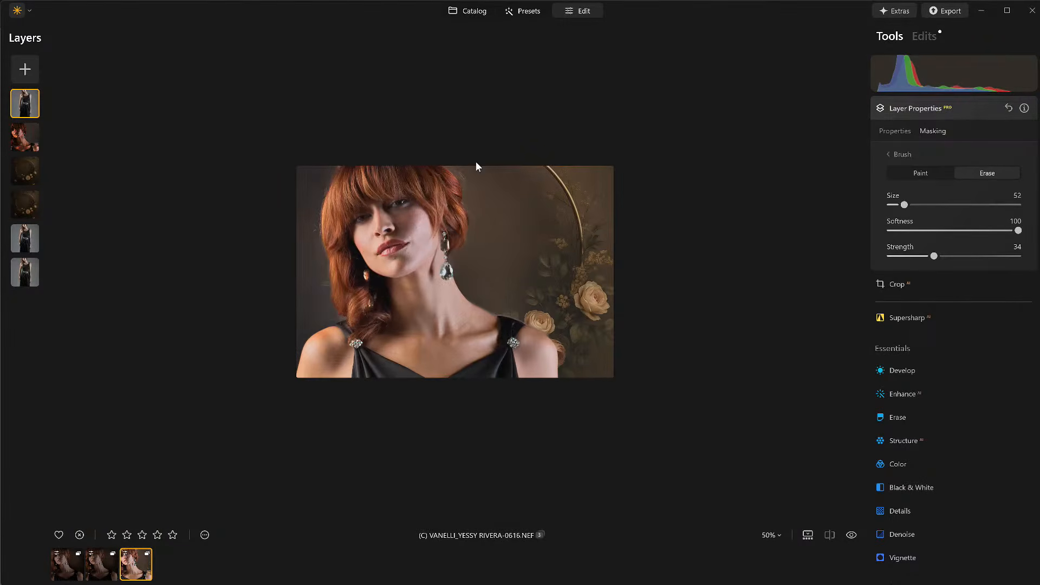
pyautogui.moveTo(458, 189); pyautogui.dragTo(466, 179)
pyautogui.scroll(-1, 528, 237)
pyautogui.moveTo(496, 299); pyautogui.dragTo(584, 315)
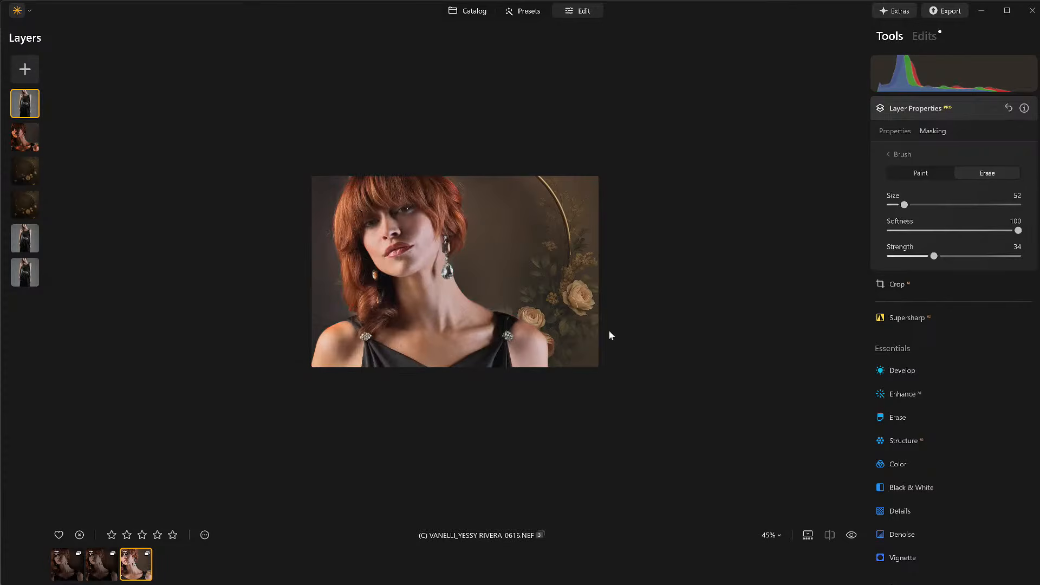
pyautogui.moveTo(333, 303)
pyautogui.mouseDown()
pyautogui.moveTo(315, 313)
pyautogui.moveTo(318, 272)
pyautogui.moveTo(352, 290)
pyautogui.mouseUp()
# Step: Paint back and re-erase the top layer's mask around the left shoulder
pyautogui.press('x')
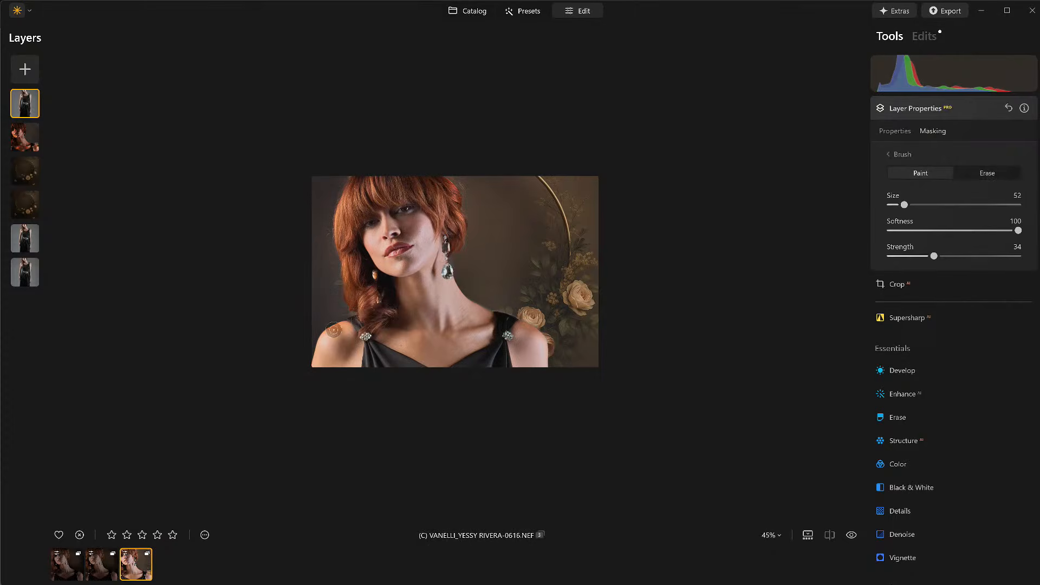
pyautogui.hotkey('ctrl', '=')
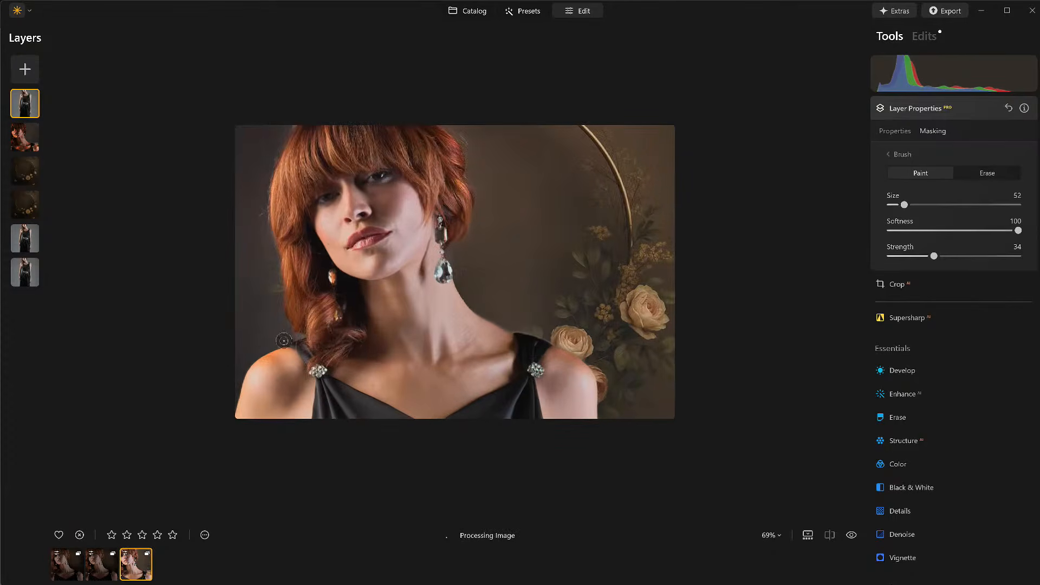
pyautogui.moveTo(263, 360)
pyautogui.mouseDown()
pyautogui.moveTo(286, 349)
pyautogui.moveTo(364, 359)
pyautogui.mouseUp()
pyautogui.press('x')
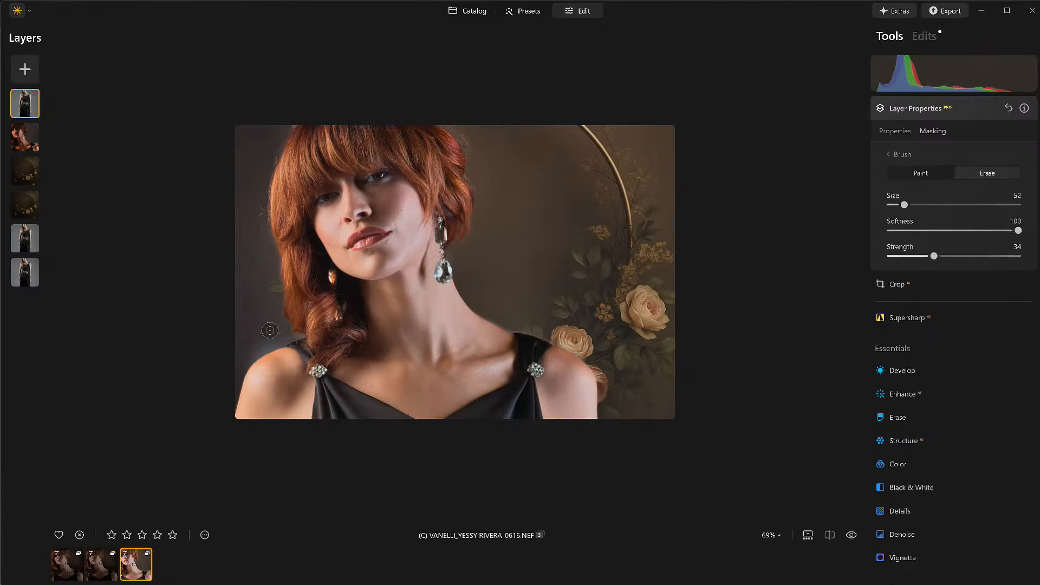
pyautogui.moveTo(269, 321)
pyautogui.mouseDown()
pyautogui.moveTo(251, 336)
pyautogui.moveTo(334, 322)
pyautogui.mouseUp()
# Step: Merge the top layers into a single layer and close the layer properties
pyautogui.rightClick(27, 113)
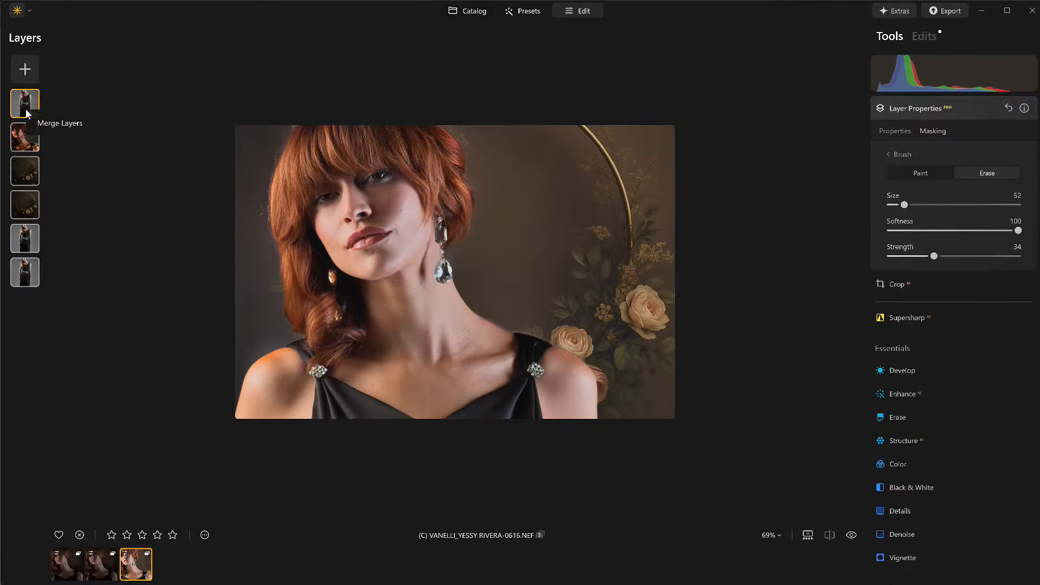
pyautogui.click(47, 120)
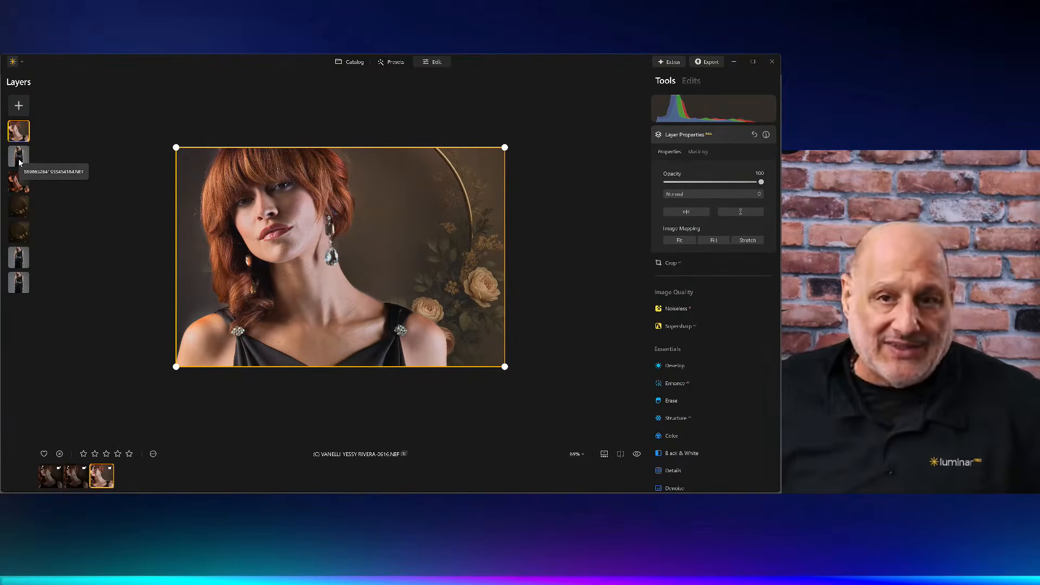
pyautogui.click(727, 140)
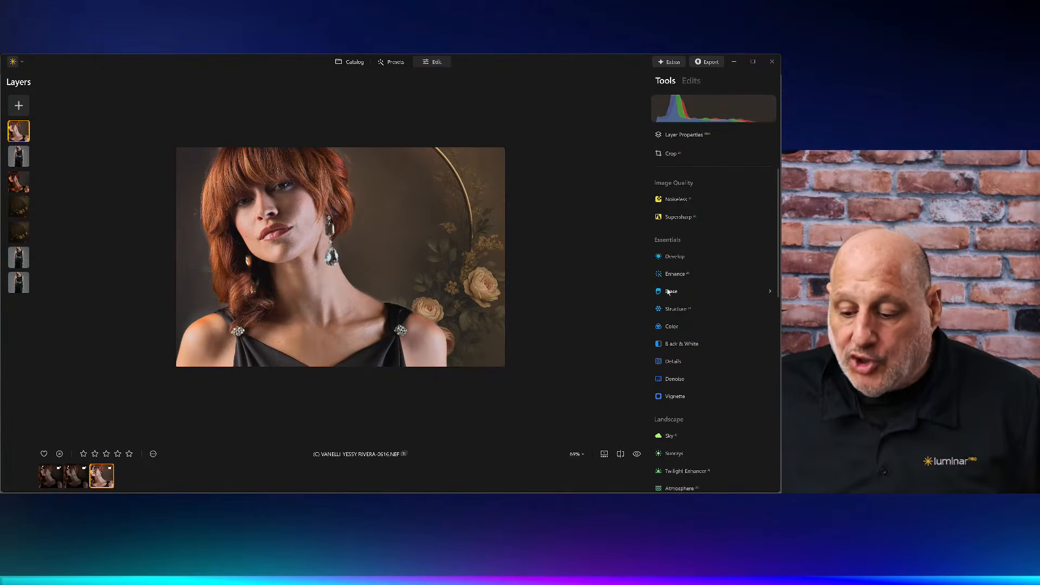
# Step: Add a vignette centred on the subject's face with Amount -64 and Size 37
pyautogui.click(679, 396)
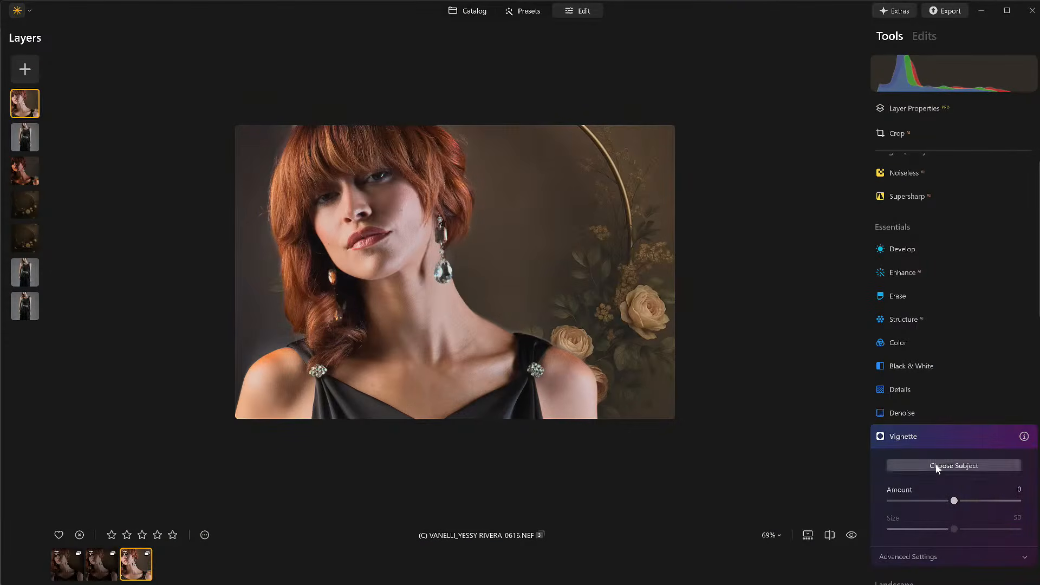
pyautogui.click(938, 467)
pyautogui.click(371, 189)
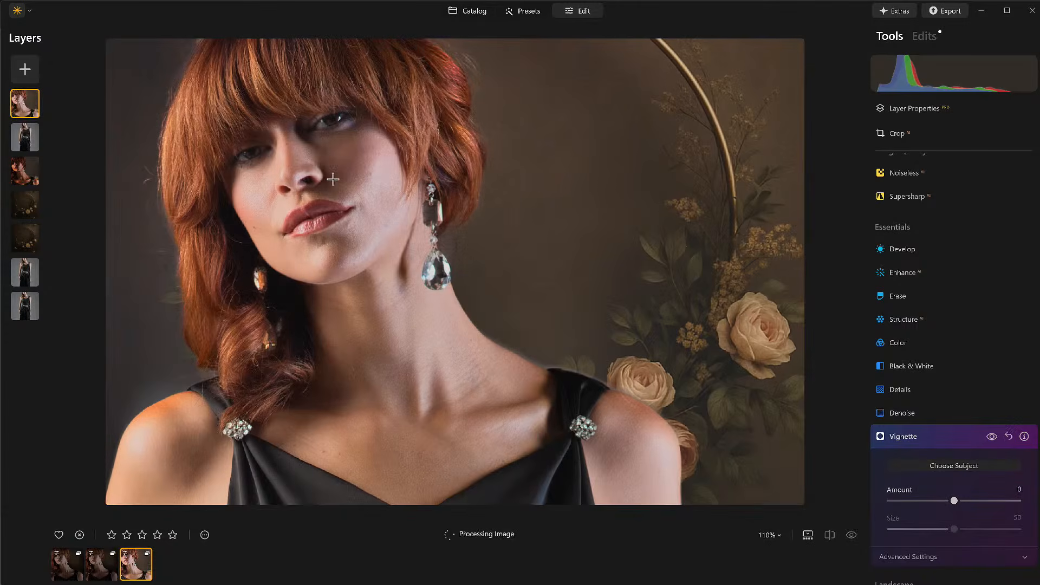
pyautogui.moveTo(955, 501); pyautogui.dragTo(914, 501)
pyautogui.moveTo(957, 529); pyautogui.dragTo(932, 554)
pyautogui.click(930, 555)
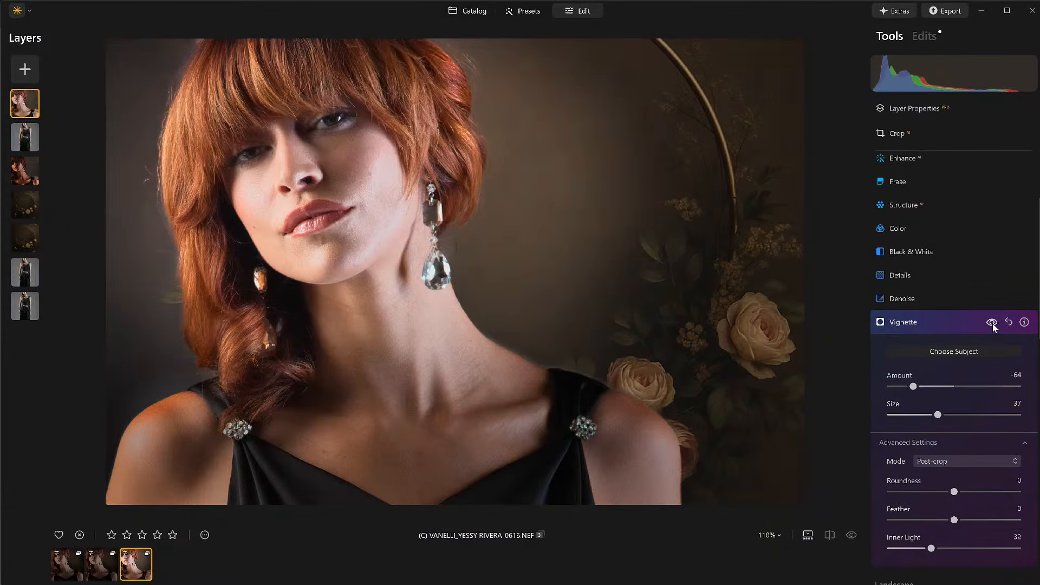
pyautogui.click(992, 323)
pyautogui.click(992, 324)
pyautogui.click(945, 323)
# Step: Set the Develop Exposure to -1.69 on the merged layer
pyautogui.click(514, 311)
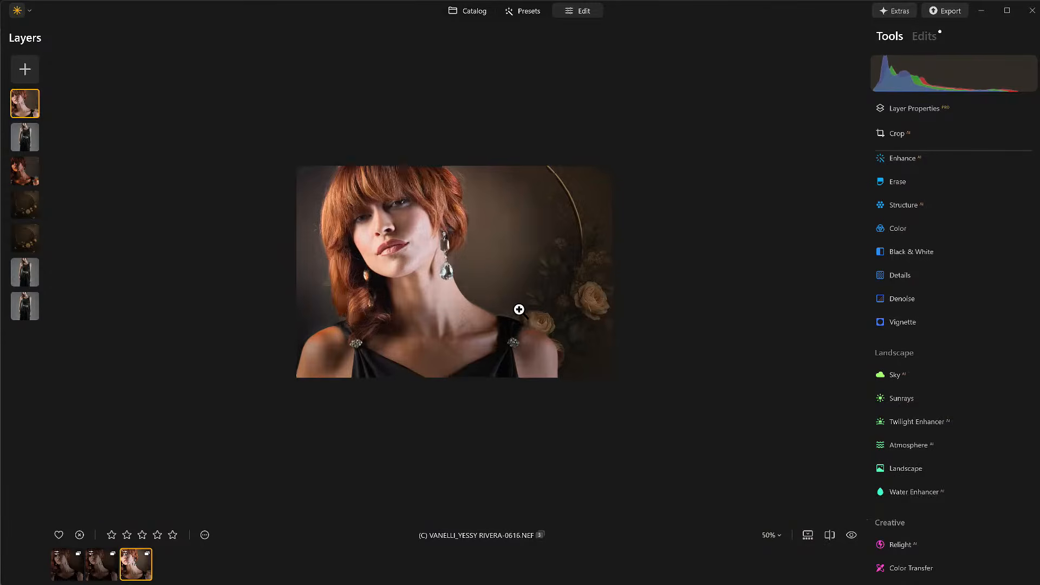
pyautogui.scroll(1, 519, 309)
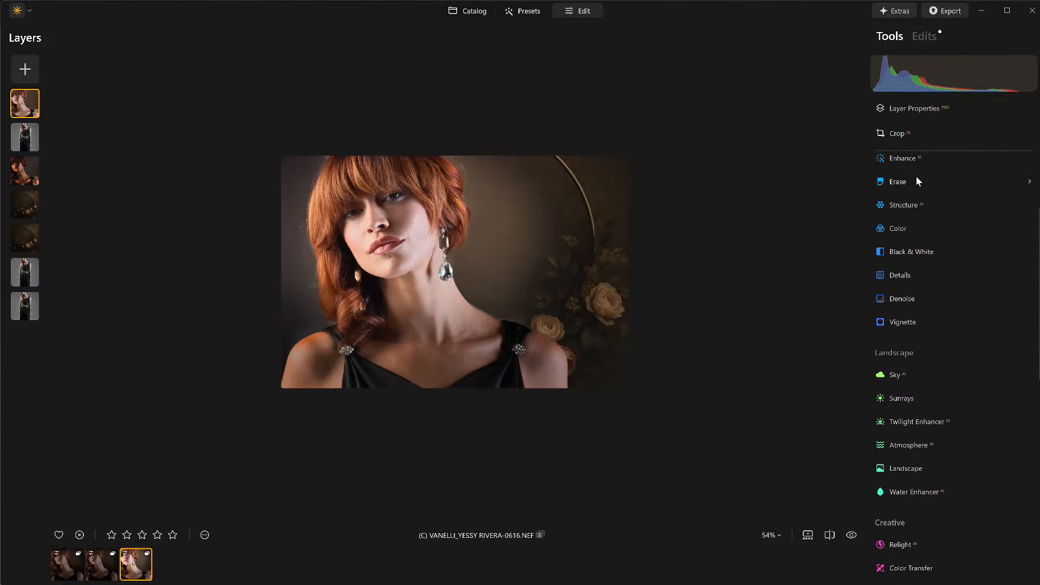
pyautogui.click(919, 157)
pyautogui.click(907, 265)
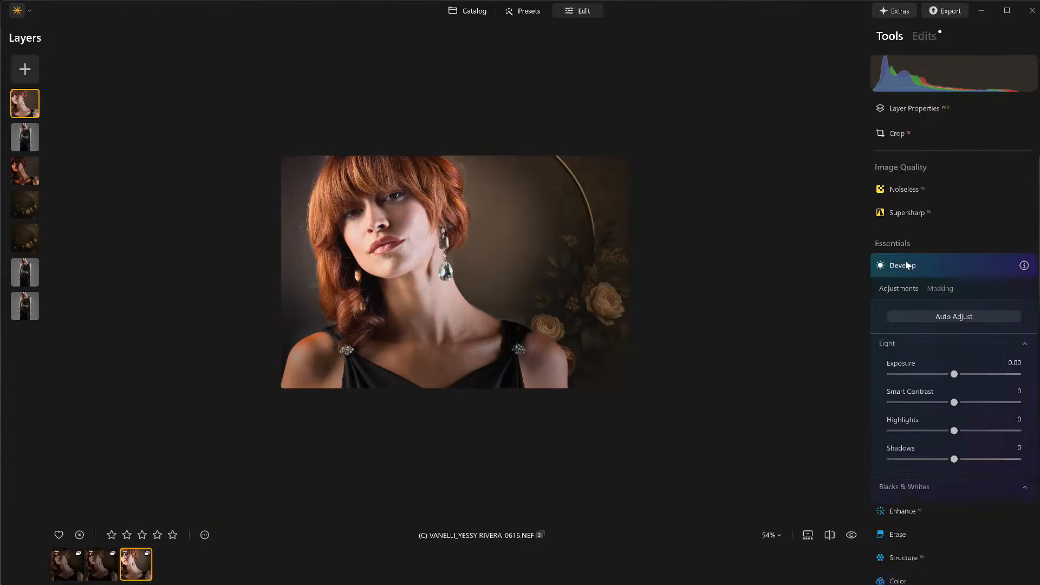
pyautogui.moveTo(955, 296); pyautogui.dragTo(932, 297)
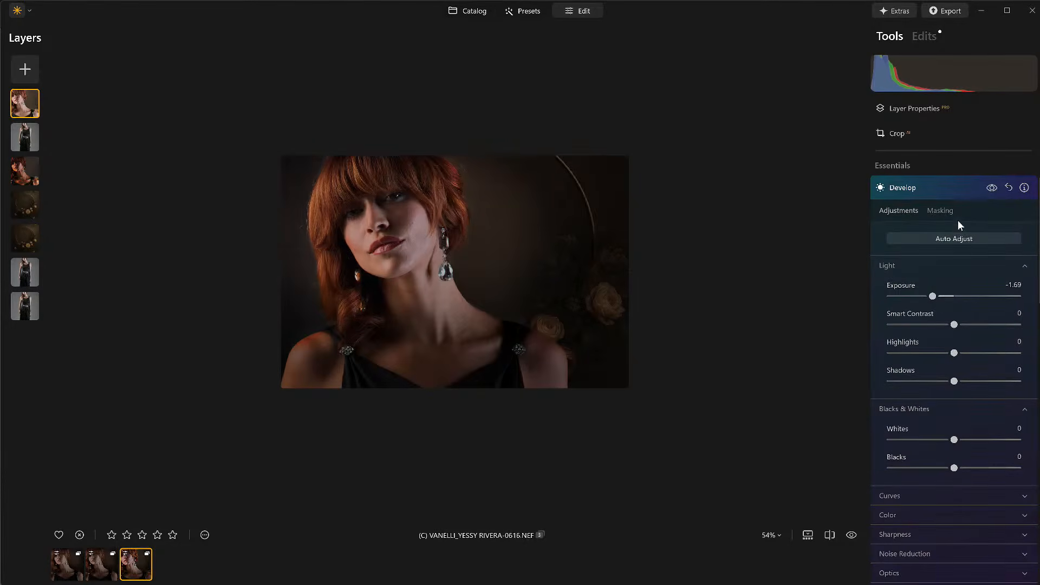
# Step: Limit the exposure change to the lower part with a linear gradient mask rising from the bottom edge
pyautogui.click(943, 212)
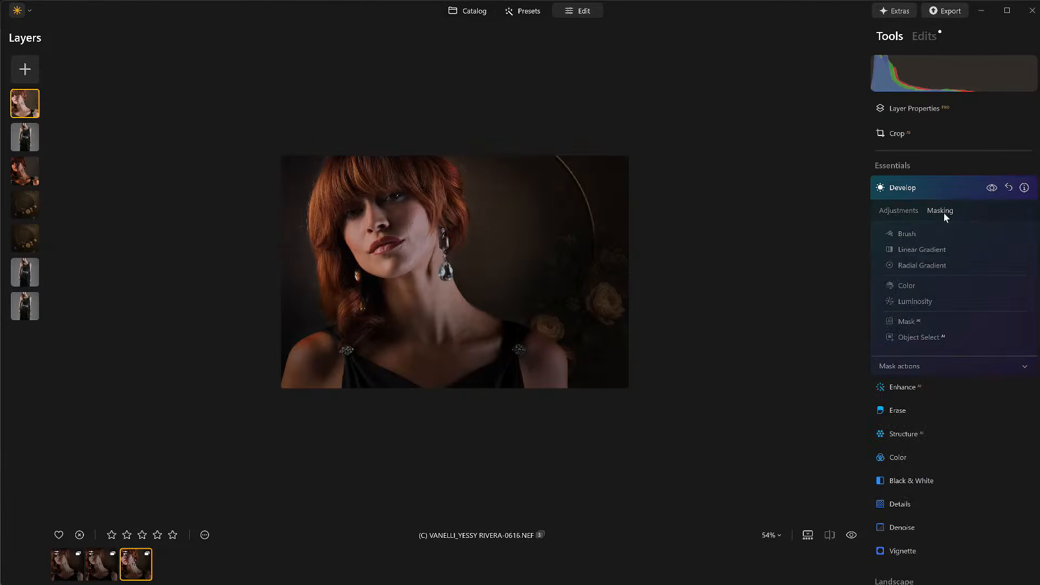
pyautogui.click(920, 250)
pyautogui.moveTo(369, 504); pyautogui.dragTo(458, 252)
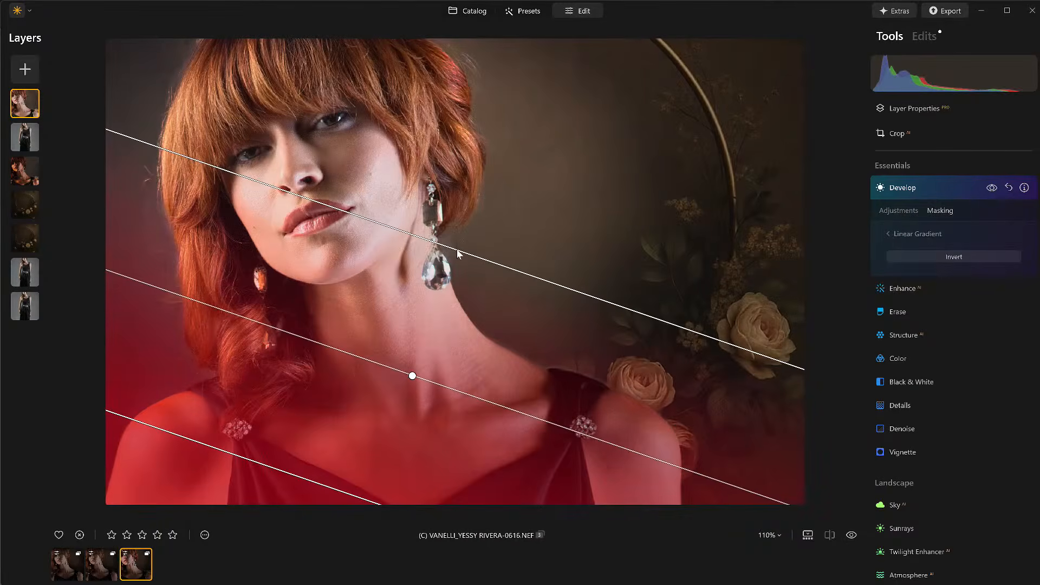
pyautogui.click(931, 235)
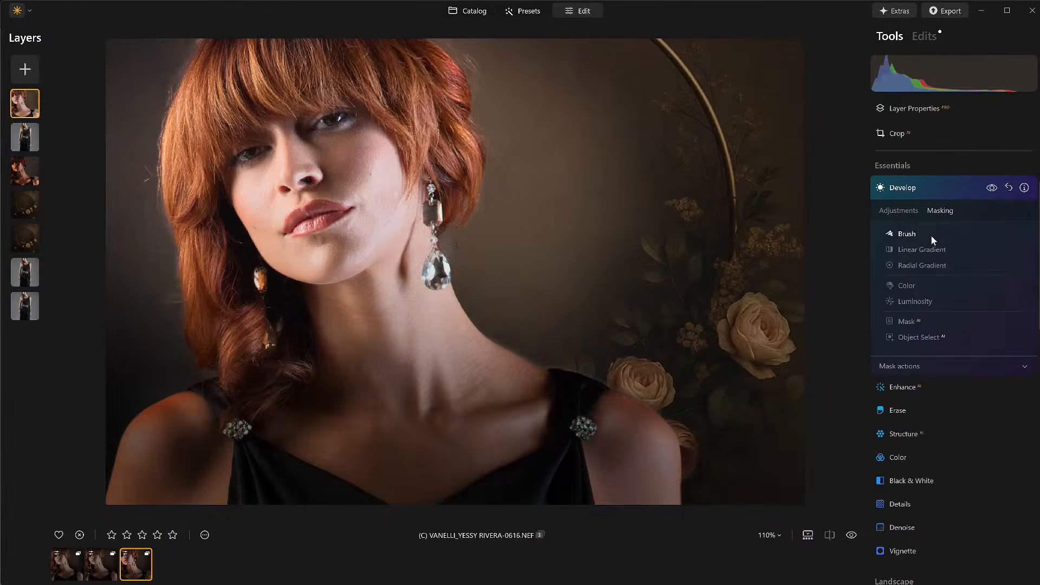
pyautogui.click(995, 190)
pyautogui.click(995, 190)
pyautogui.click(931, 190)
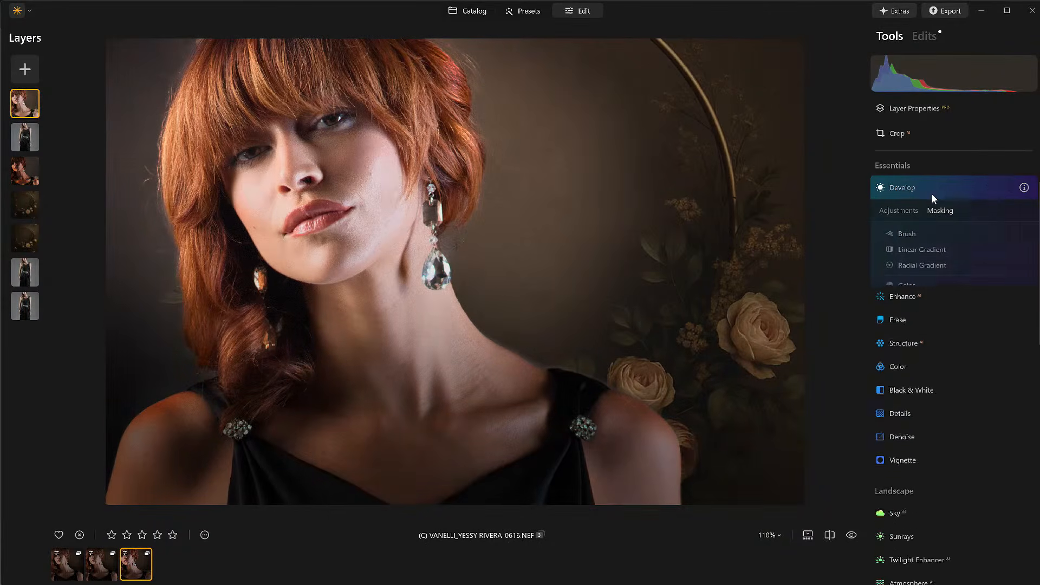
# Step: Add a texture image from My Images as a new layer, set its opacity to 100 and stretch it to fill the frame
pyautogui.scroll(-5, 375, 278)
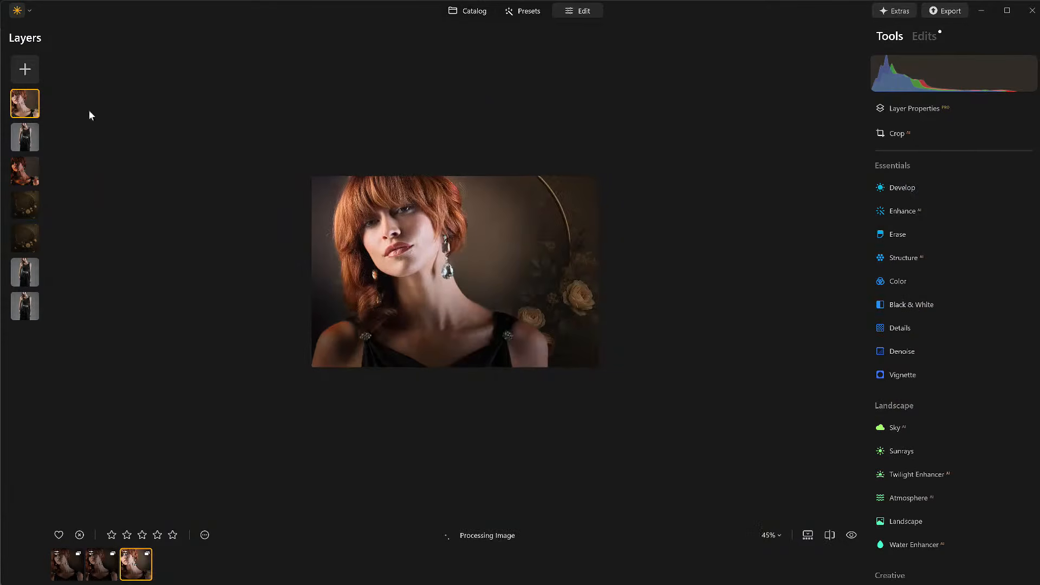
pyautogui.click(28, 75)
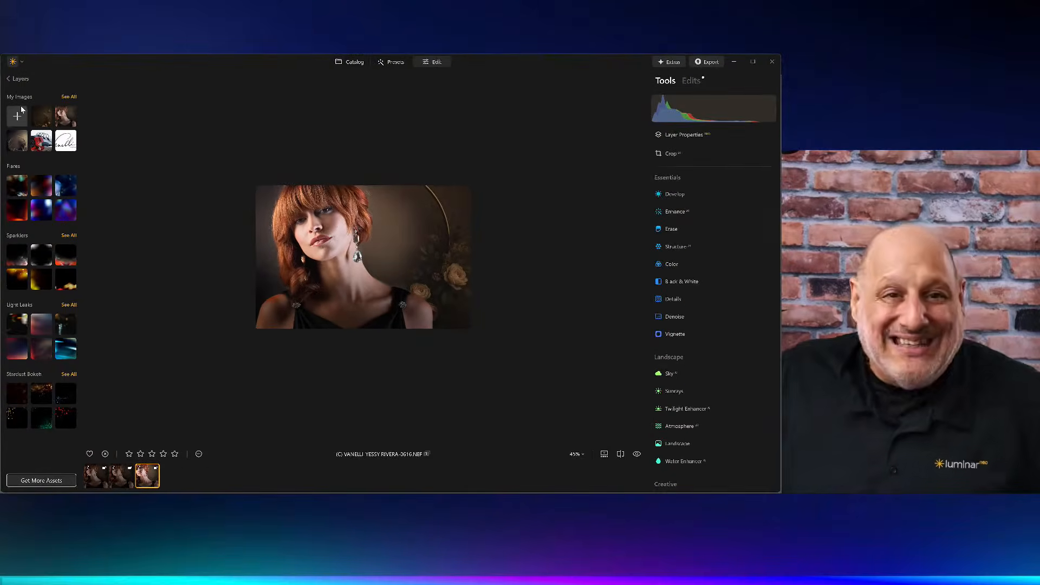
pyautogui.click(73, 99)
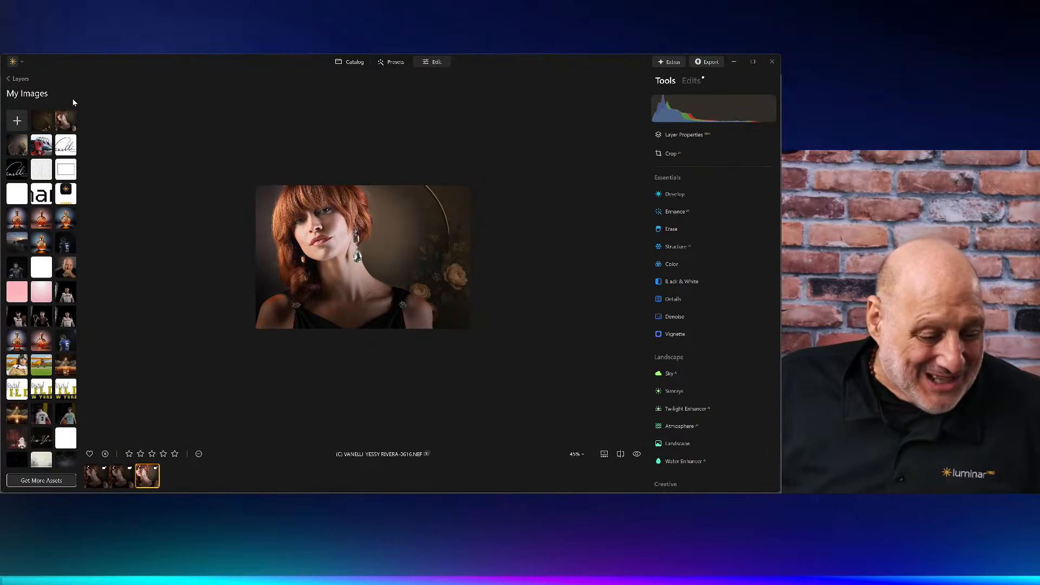
pyautogui.scroll(-5, 27, 341)
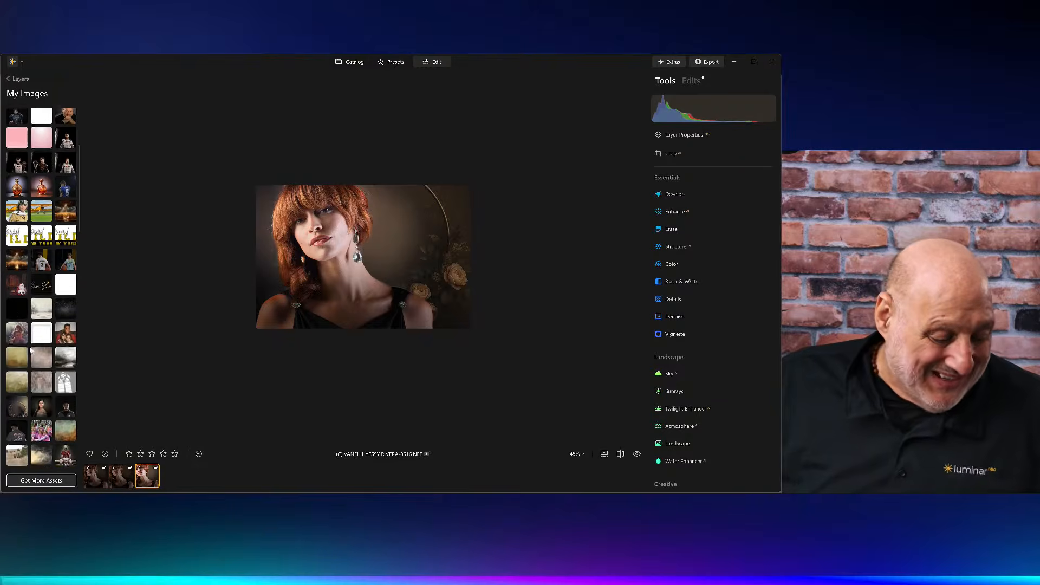
pyautogui.click(18, 320)
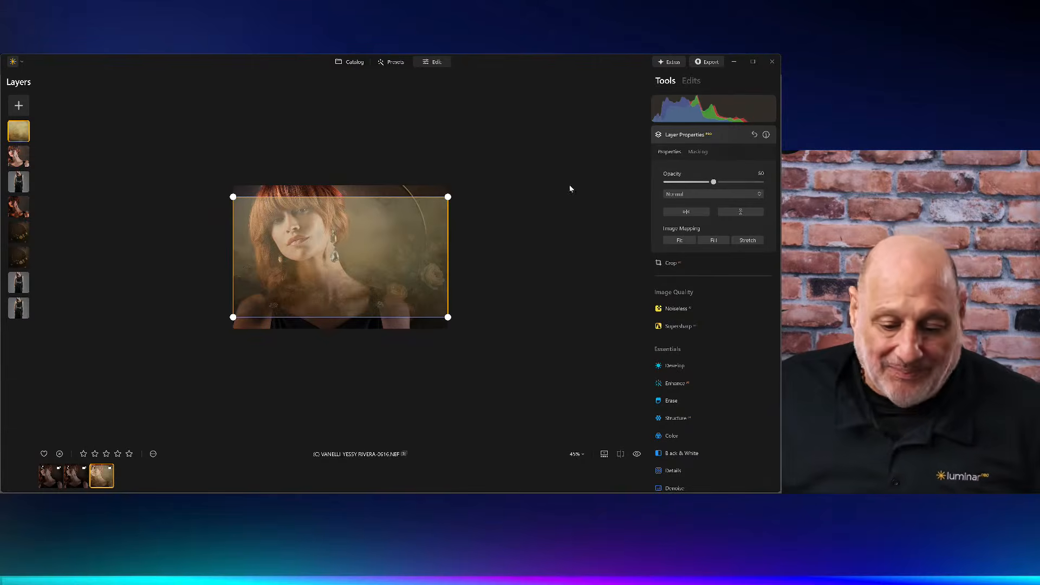
pyautogui.click(716, 241)
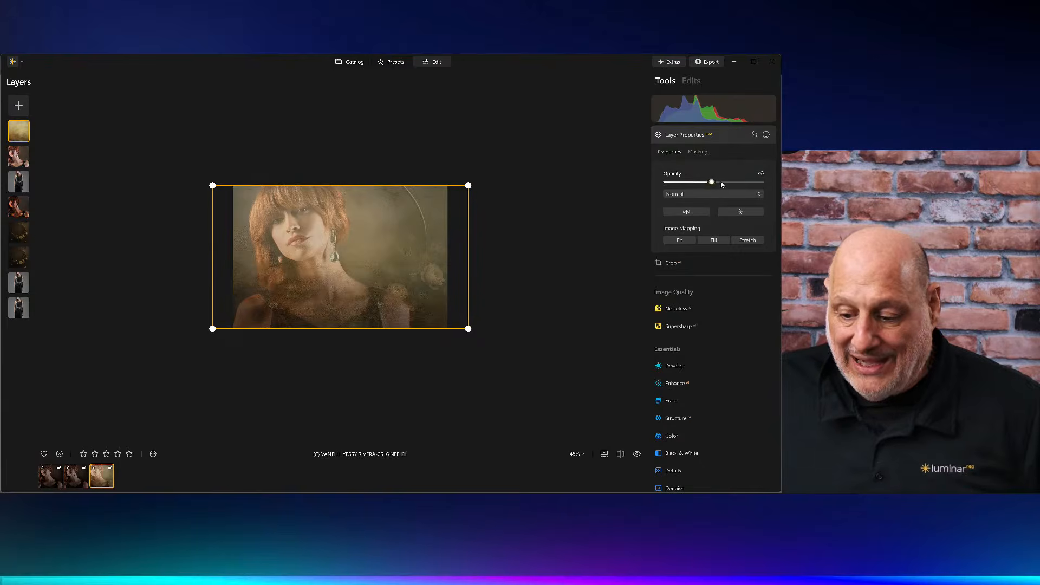
pyautogui.moveTo(712, 182); pyautogui.dragTo(762, 182)
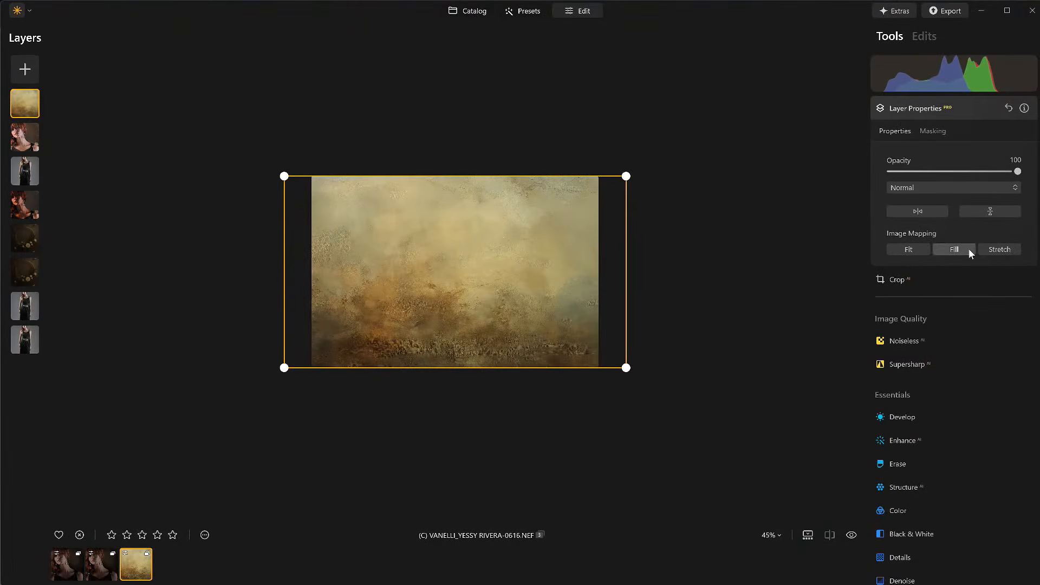
pyautogui.click(1000, 250)
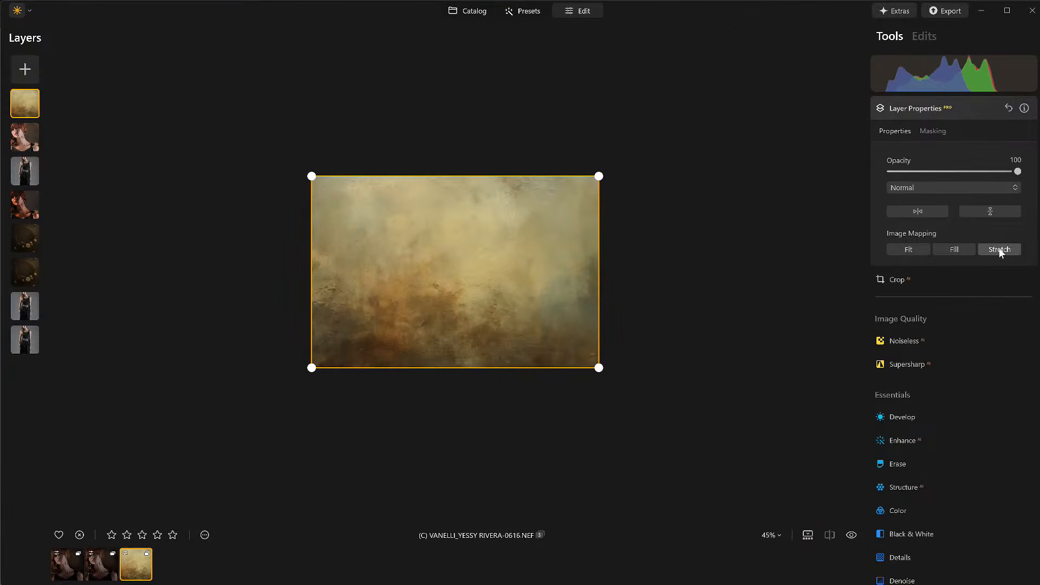
# Step: Set the texture layer's blend mode to Soft Light and its opacity to 79
pyautogui.click(964, 190)
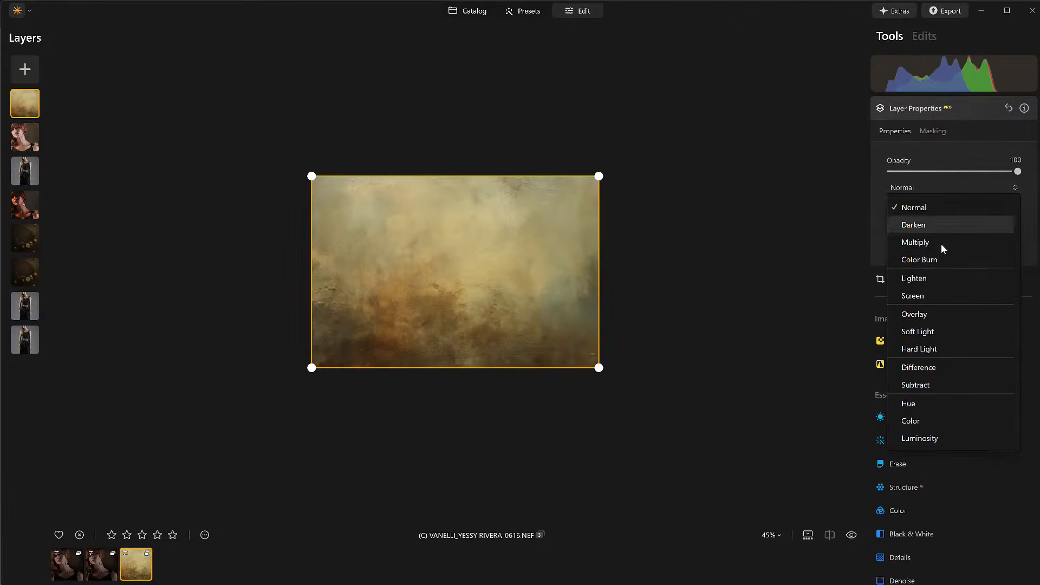
pyautogui.click(920, 334)
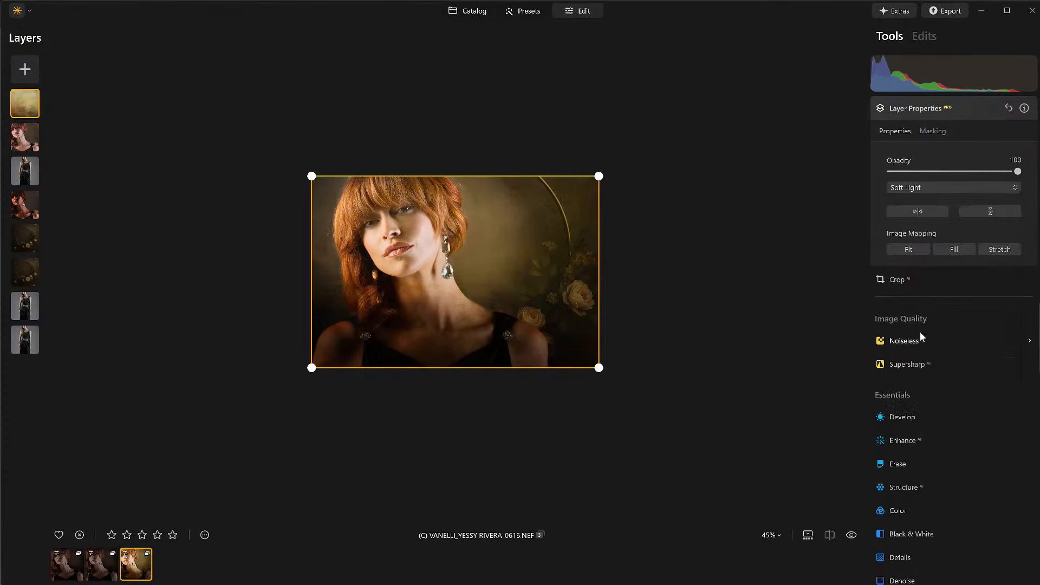
pyautogui.moveTo(1018, 172); pyautogui.dragTo(1014, 172)
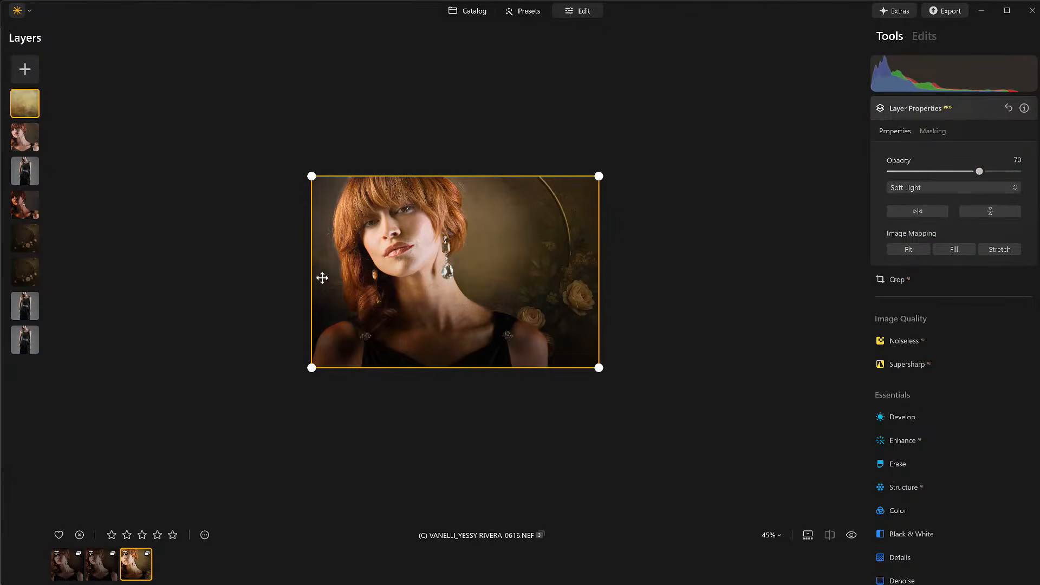
pyautogui.scroll(4, 411, 262)
pyautogui.scroll(2, 411, 262)
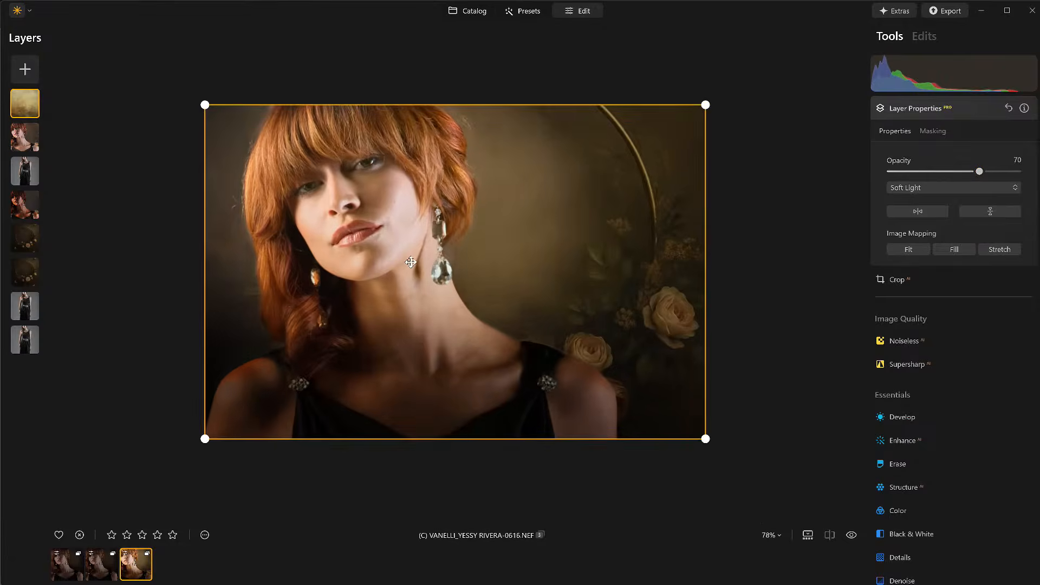
pyautogui.moveTo(980, 171); pyautogui.dragTo(991, 172)
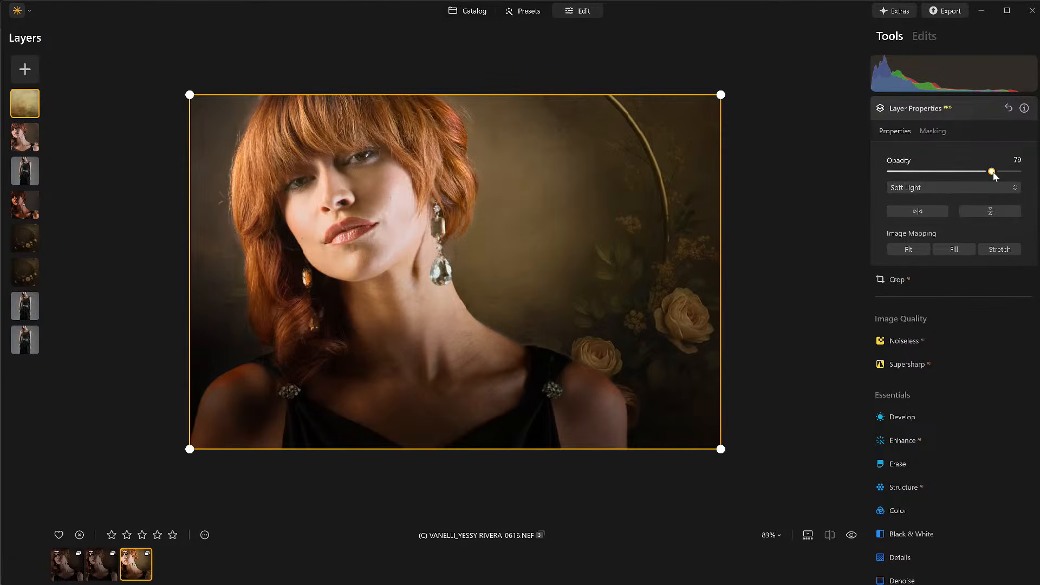
# Step: Erase the texture from the subject's face and neck with a masking brush of size 220, strength 55
pyautogui.click(934, 131)
pyautogui.click(910, 155)
pyautogui.click(984, 174)
pyautogui.click(961, 255)
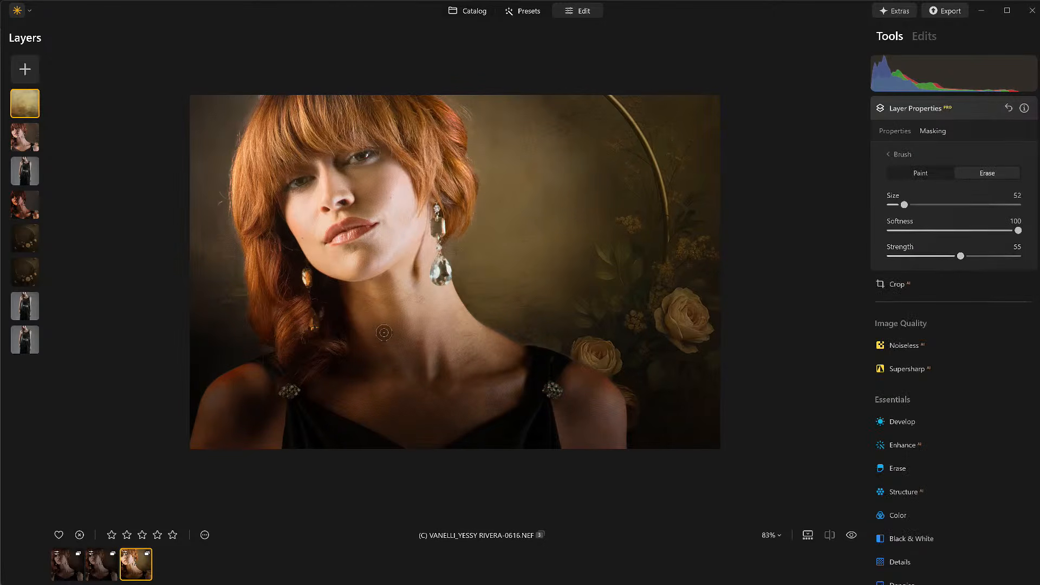
pyautogui.press(']')
pyautogui.press(']')
pyautogui.press(']')
pyautogui.moveTo(385, 293)
pyautogui.mouseDown()
pyautogui.moveTo(399, 322)
pyautogui.moveTo(535, 437)
pyautogui.moveTo(430, 374)
pyautogui.moveTo(373, 320)
pyautogui.moveTo(313, 364)
pyautogui.moveTo(327, 423)
pyautogui.moveTo(447, 395)
pyautogui.moveTo(561, 446)
pyautogui.moveTo(359, 274)
pyautogui.moveTo(372, 221)
pyautogui.moveTo(372, 336)
pyautogui.mouseUp()
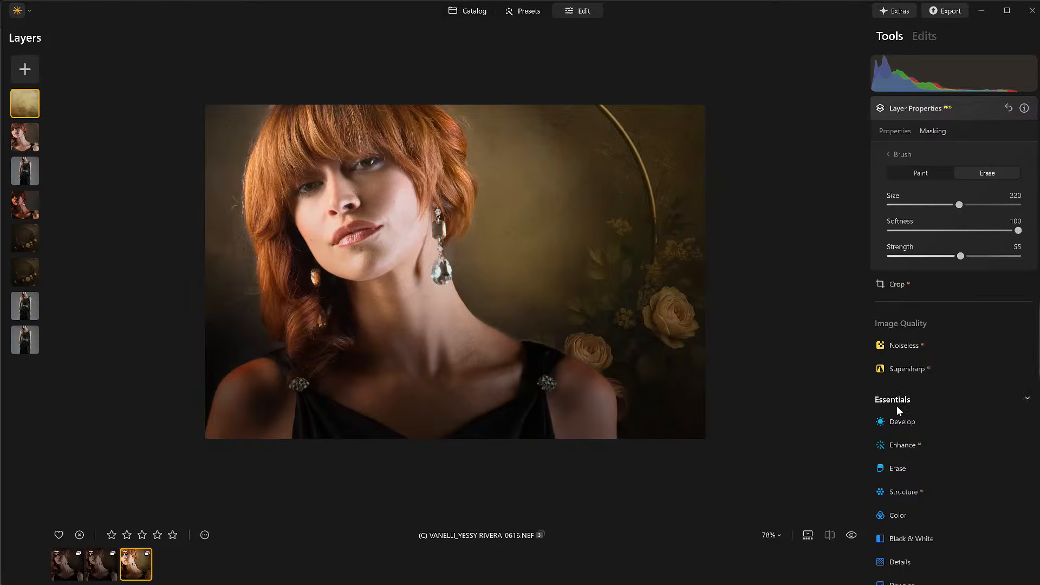
pyautogui.moveTo(424, 378)
pyautogui.mouseDown()
pyautogui.moveTo(522, 434)
pyautogui.moveTo(411, 391)
pyautogui.mouseUp()
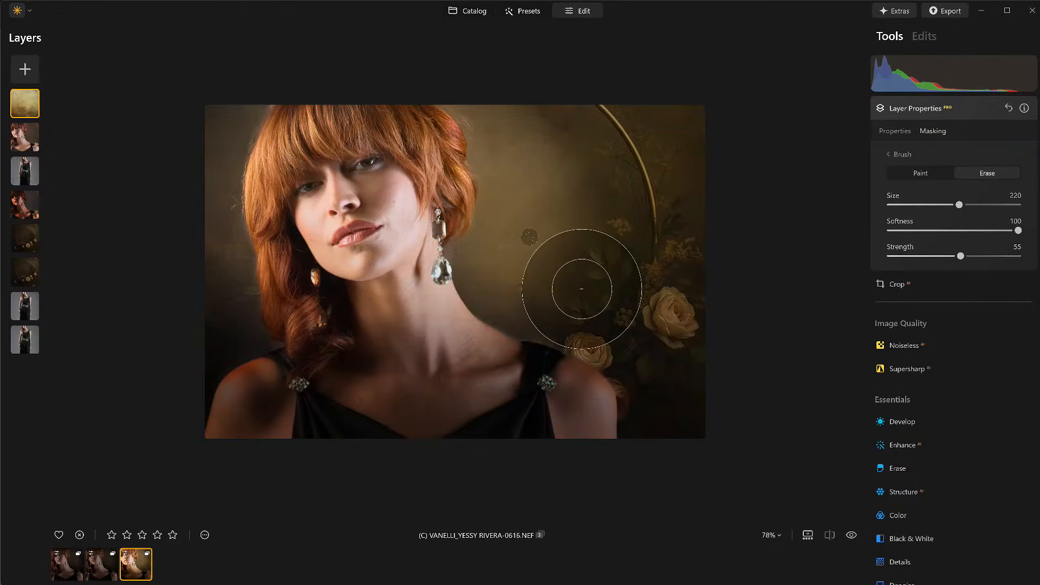
# Step: Paint the texture back around the earring and left shoulder edge with a size 64 brush
pyautogui.press('x')
pyautogui.press('[')
pyautogui.press('[')
pyautogui.press('[')
pyautogui.press('[')
pyautogui.press('[')
pyautogui.press('[')
pyautogui.press('[')
pyautogui.press('[')
pyautogui.press('[')
pyautogui.press('[')
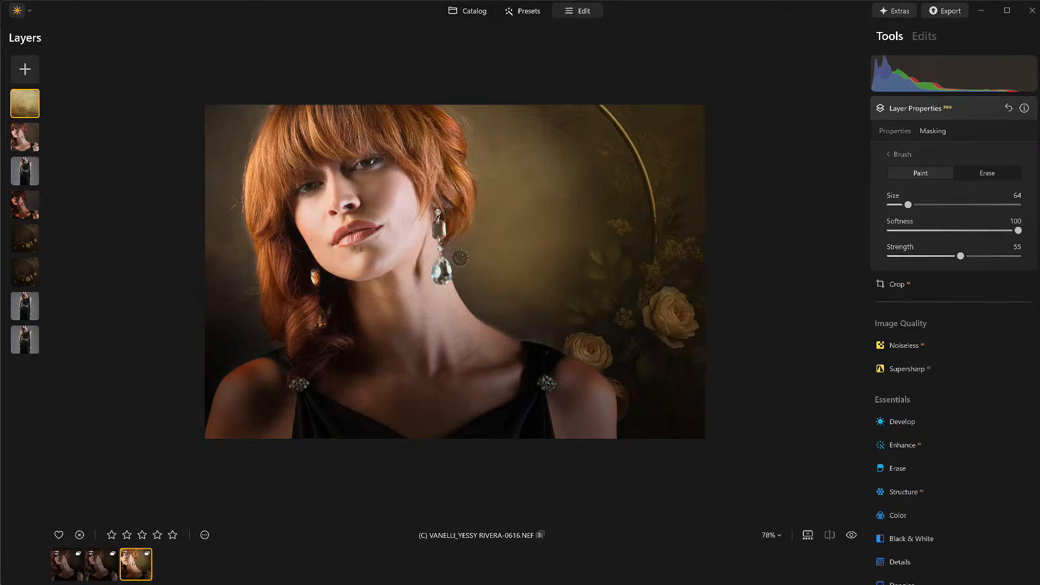
pyautogui.moveTo(459, 257); pyautogui.dragTo(466, 279)
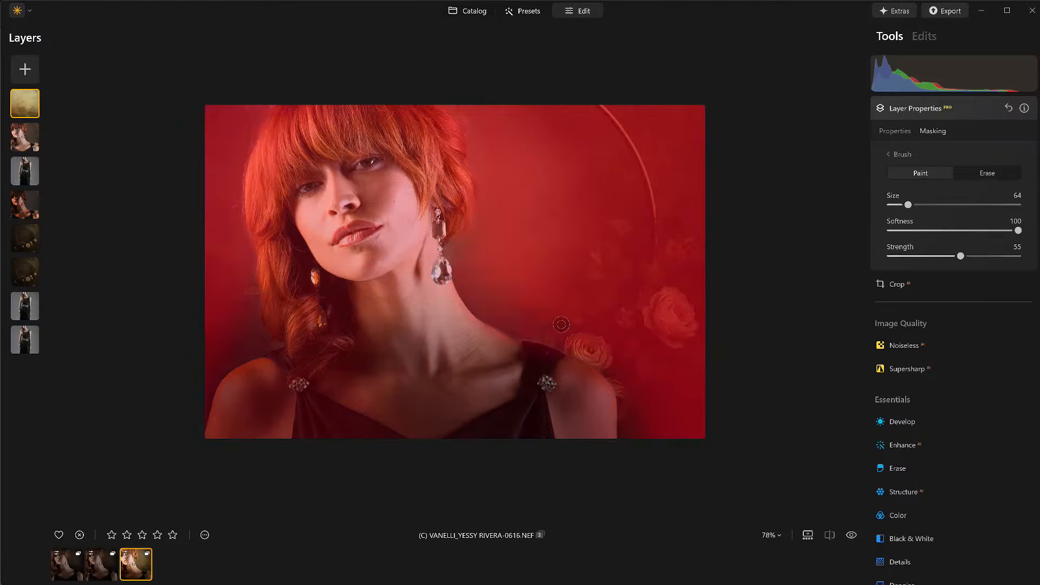
pyautogui.moveTo(236, 330); pyautogui.dragTo(178, 364)
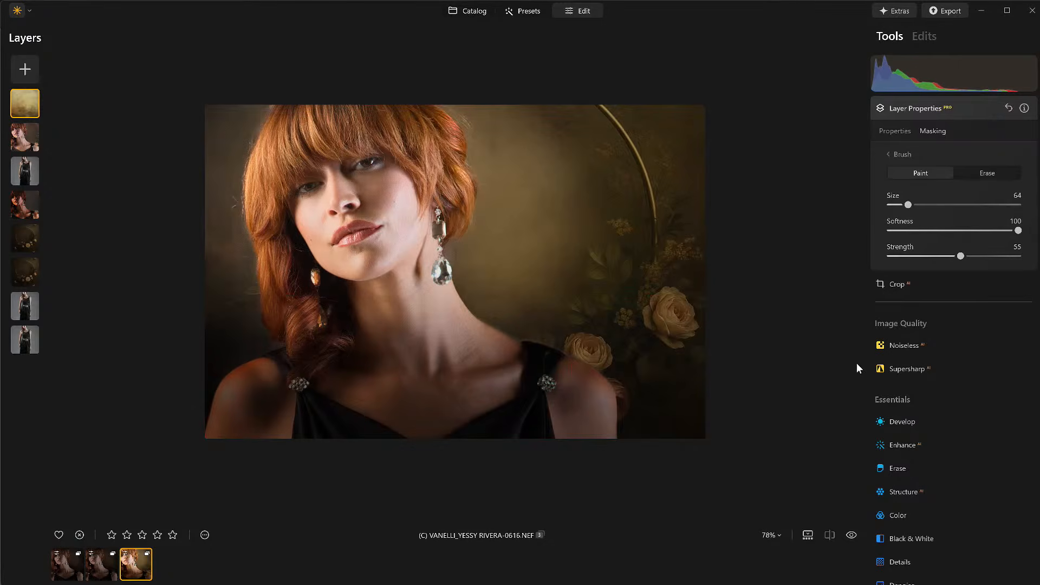
# Step: Set the texture layer's opacity to 100 and close the layer properties
pyautogui.click(901, 134)
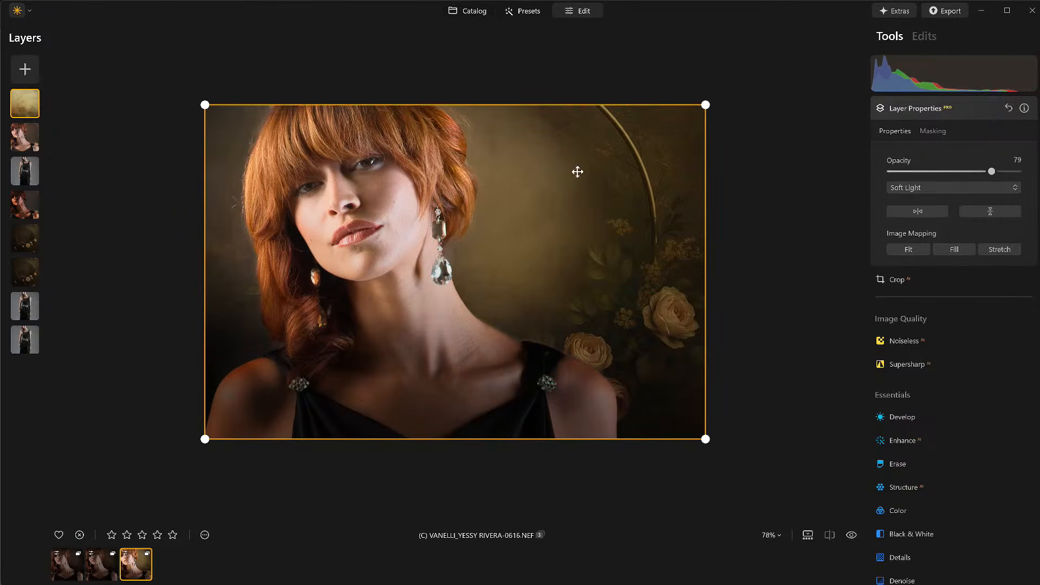
pyautogui.moveTo(992, 171); pyautogui.dragTo(1036, 179)
pyautogui.moveTo(963, 187); pyautogui.dragTo(972, 184)
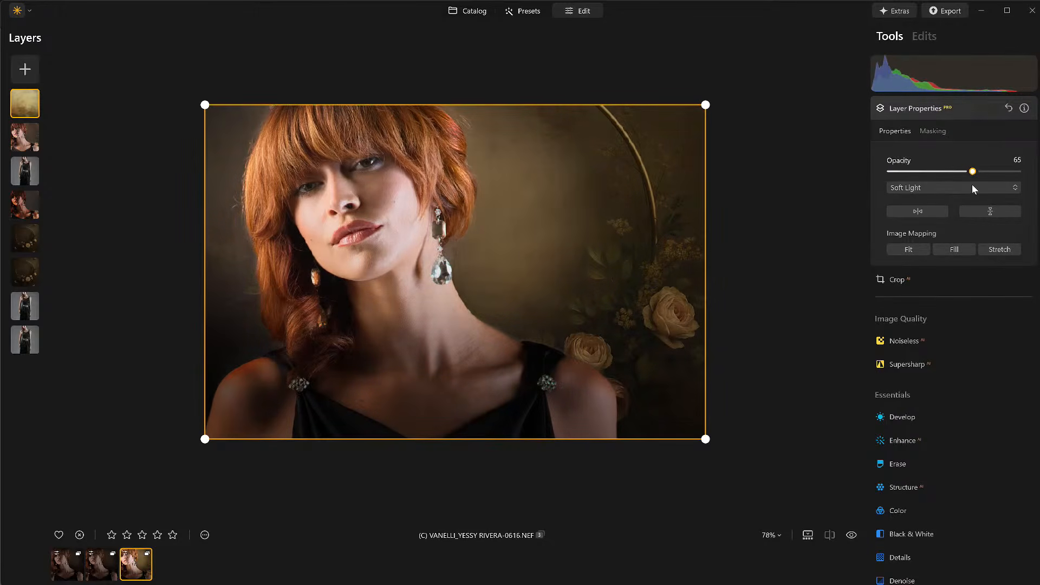
pyautogui.click(953, 110)
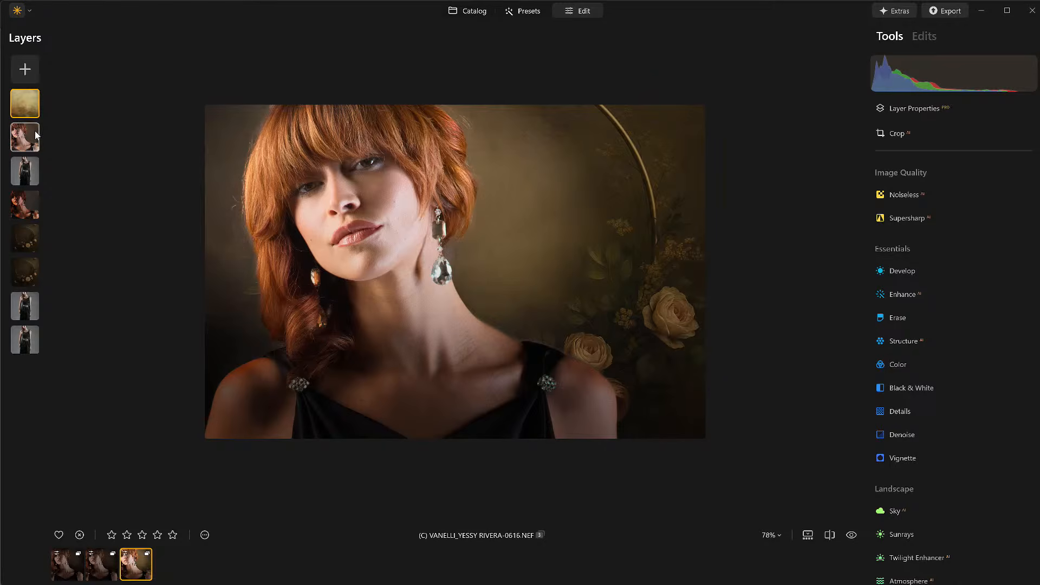
# Step: Move the portrait layer to the top of the layer stack
pyautogui.moveTo(34, 131); pyautogui.dragTo(51, 112)
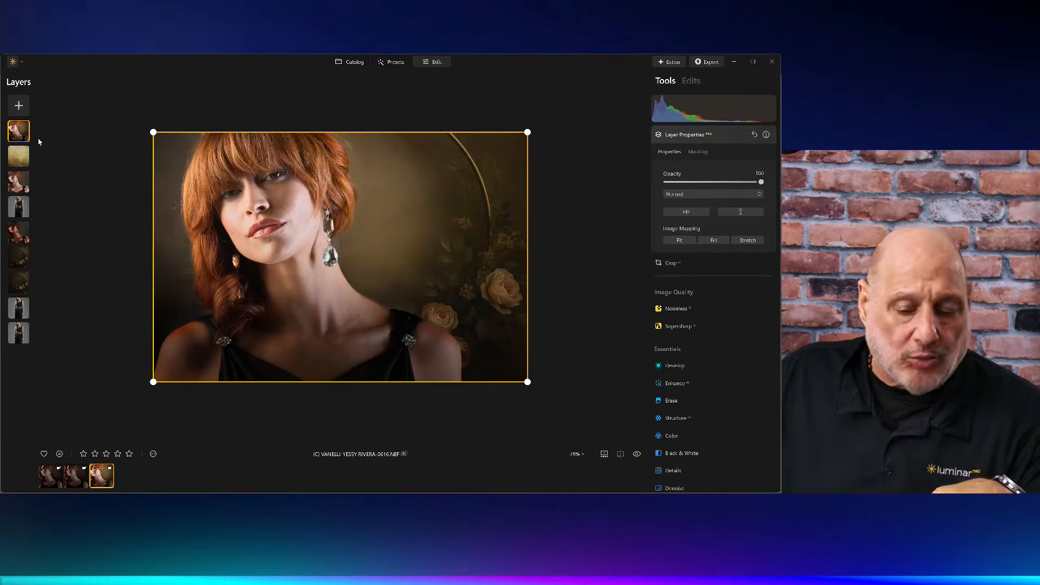
pyautogui.click(710, 135)
# Step: Apply Color Transfer to the portrait layer using the Floral (7) reference
pyautogui.scroll(-4, 699, 348)
pyautogui.scroll(-3, 699, 349)
pyautogui.click(676, 240)
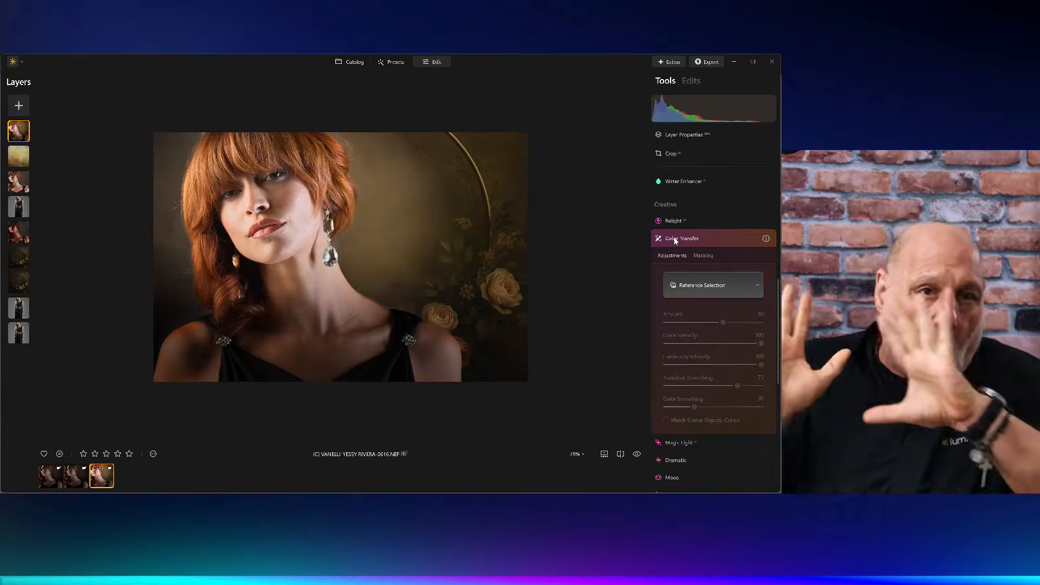
pyautogui.click(707, 283)
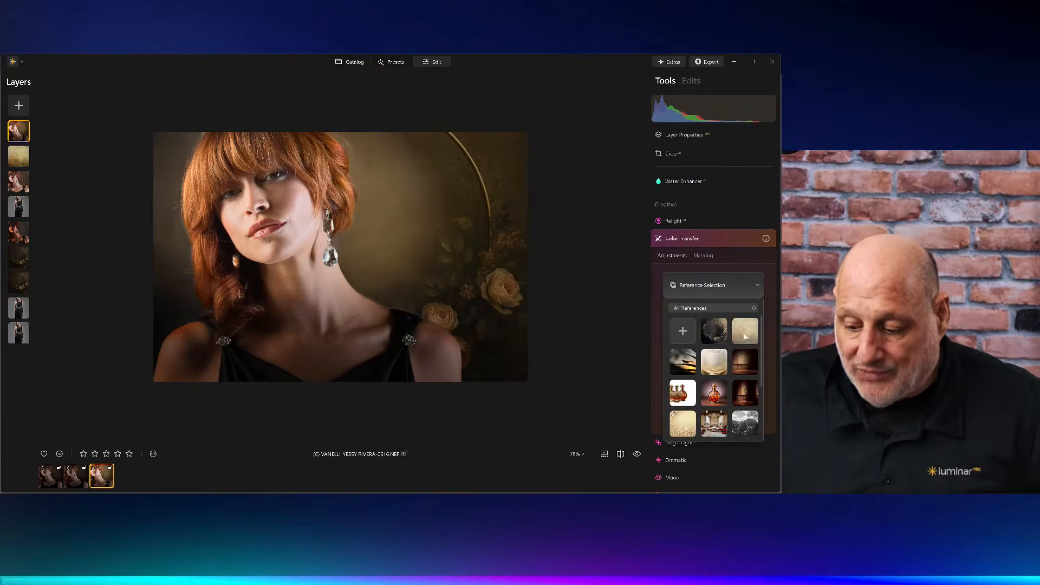
pyautogui.click(745, 337)
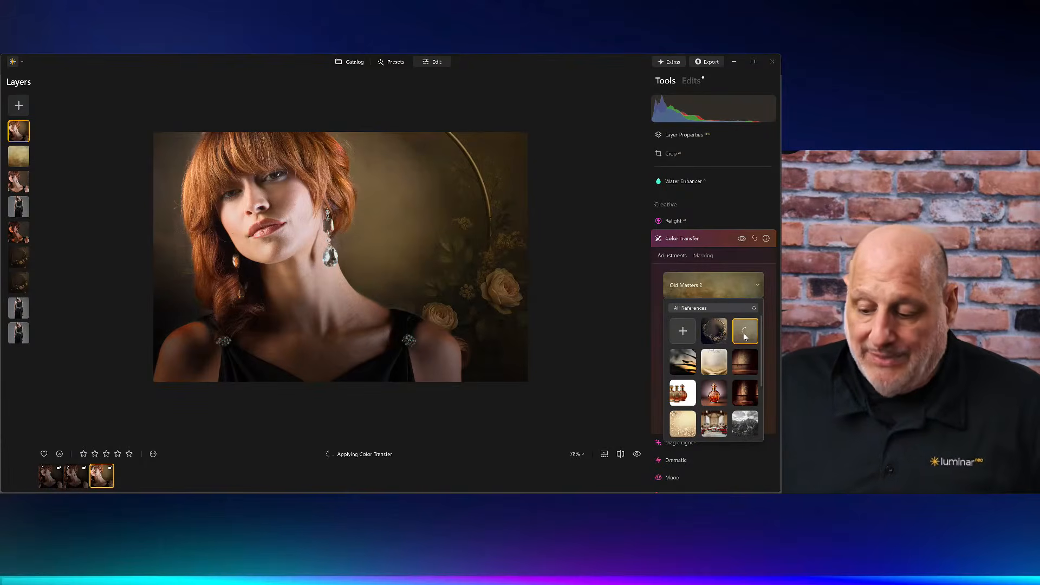
pyautogui.click(714, 331)
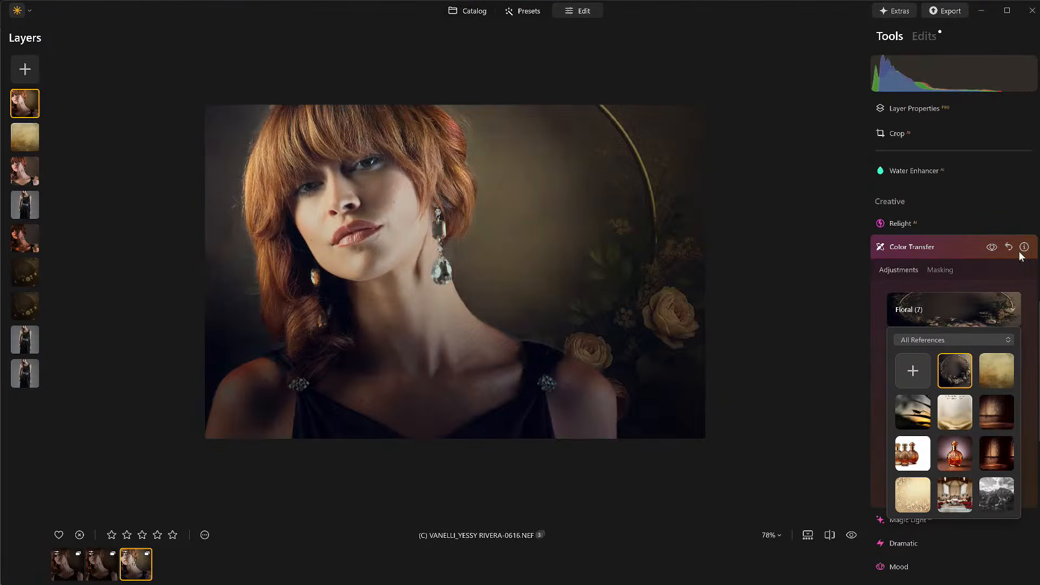
pyautogui.click(993, 249)
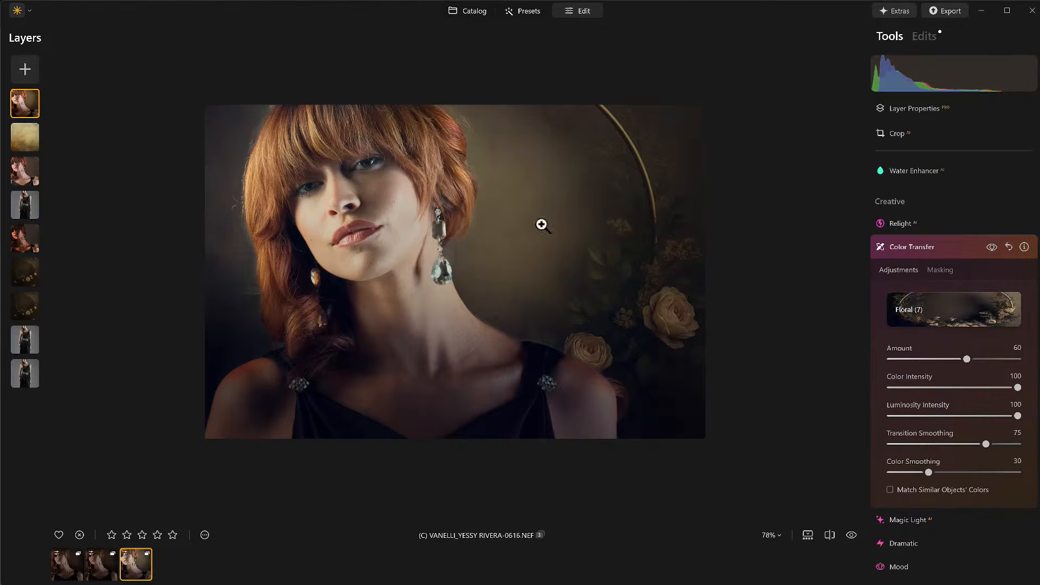
# Step: Erase the Color Transfer from the face and neck with a size 184 mask brush, comparing against the original
pyautogui.click(941, 270)
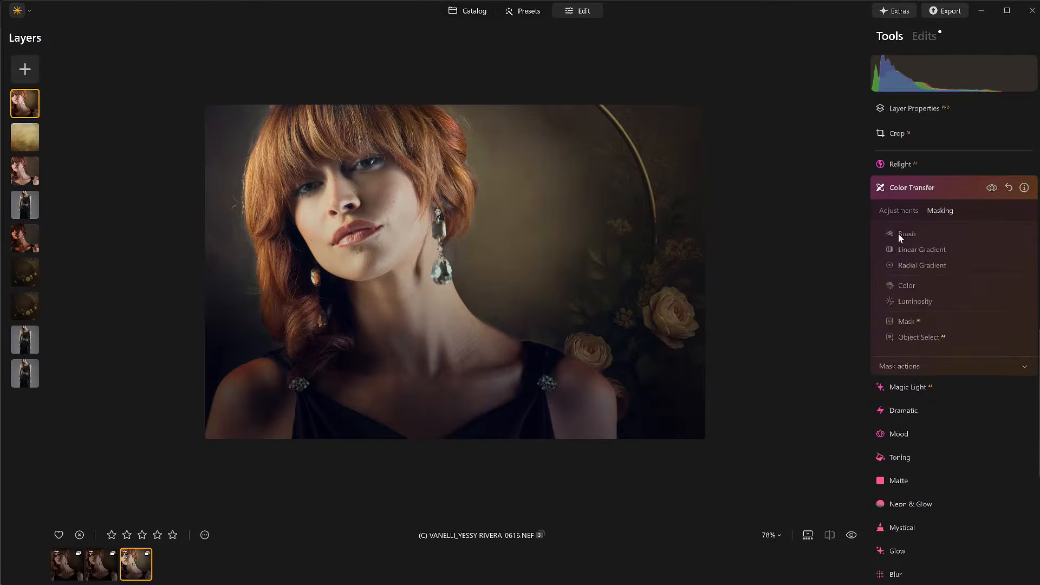
pyautogui.click(898, 233)
pyautogui.click(987, 253)
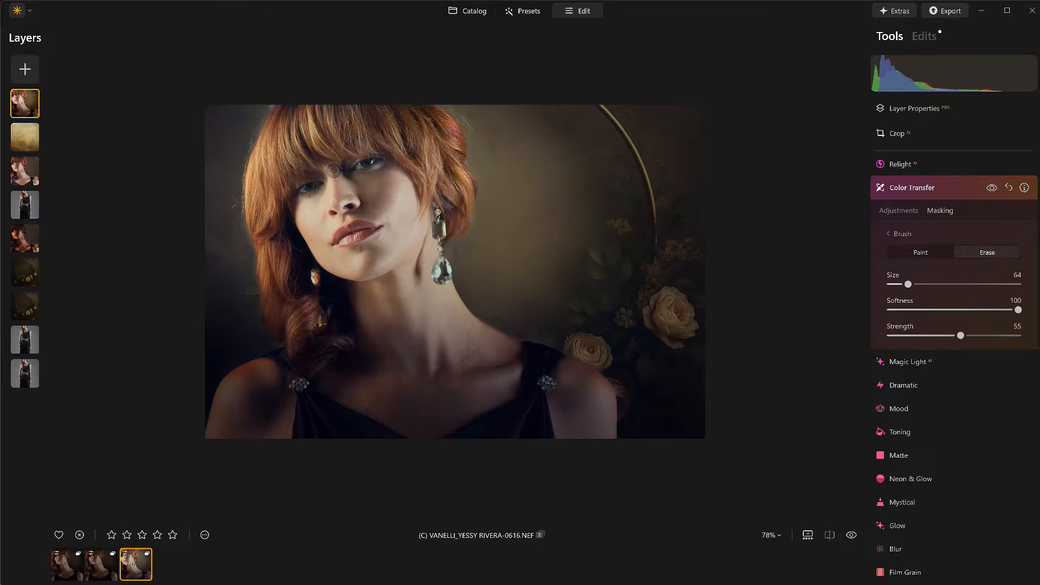
pyautogui.scroll(9, 325, 177)
pyautogui.moveTo(353, 178)
pyautogui.mouseDown()
pyautogui.moveTo(372, 191)
pyautogui.moveTo(351, 233)
pyautogui.moveTo(391, 261)
pyautogui.moveTo(402, 322)
pyautogui.moveTo(450, 399)
pyautogui.moveTo(669, 408)
pyautogui.mouseUp()
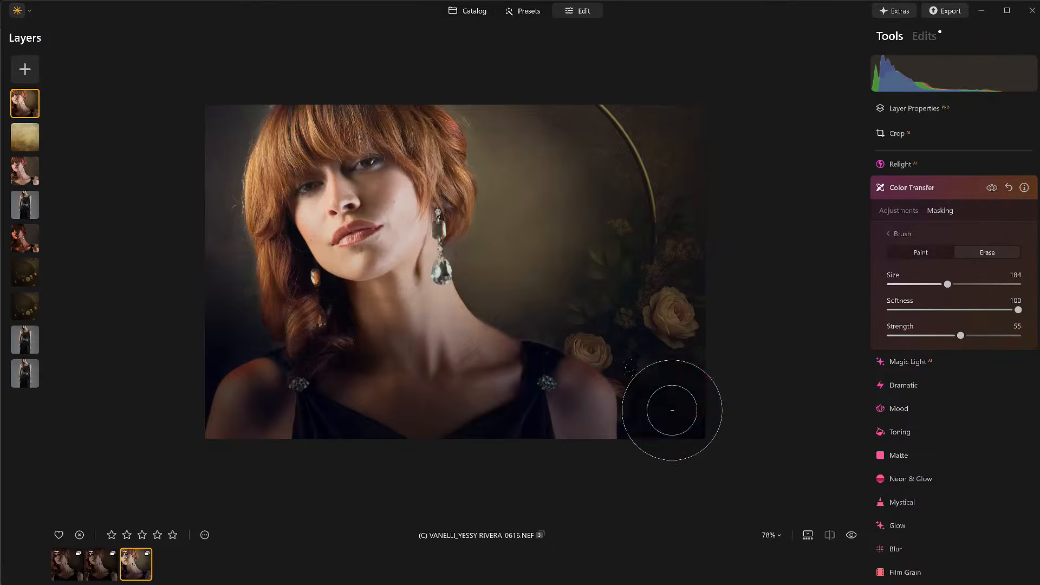
pyautogui.click(851, 536)
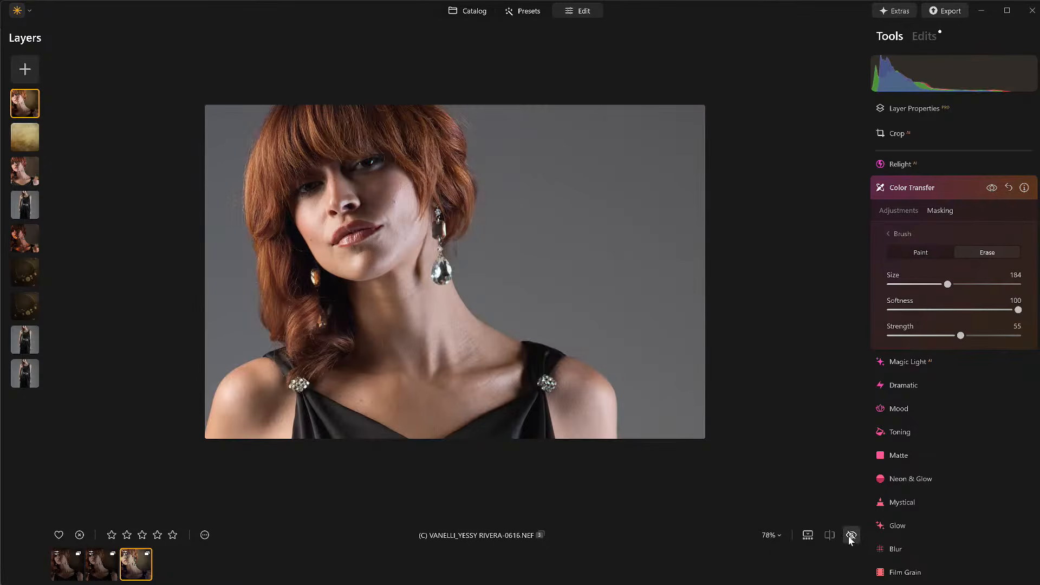
pyautogui.click(851, 537)
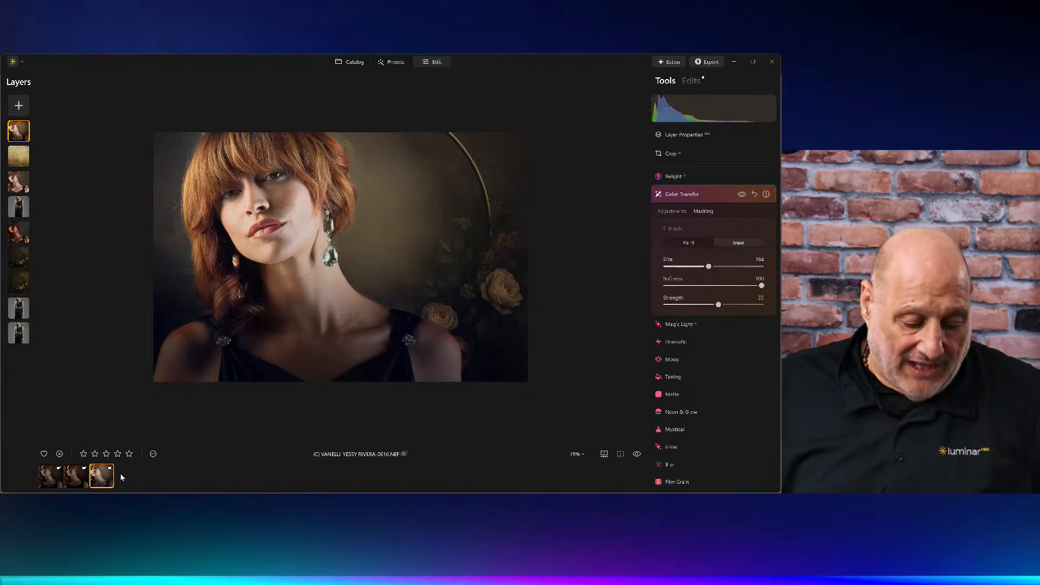
# Step: Create a virtual copy of the edited image
pyautogui.rightClick(103, 478)
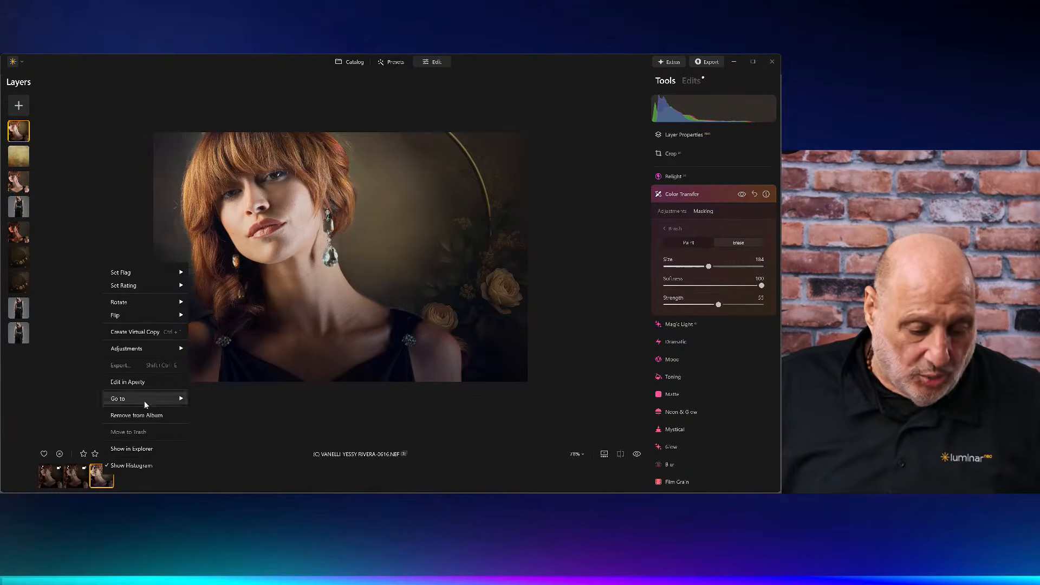
pyautogui.click(145, 332)
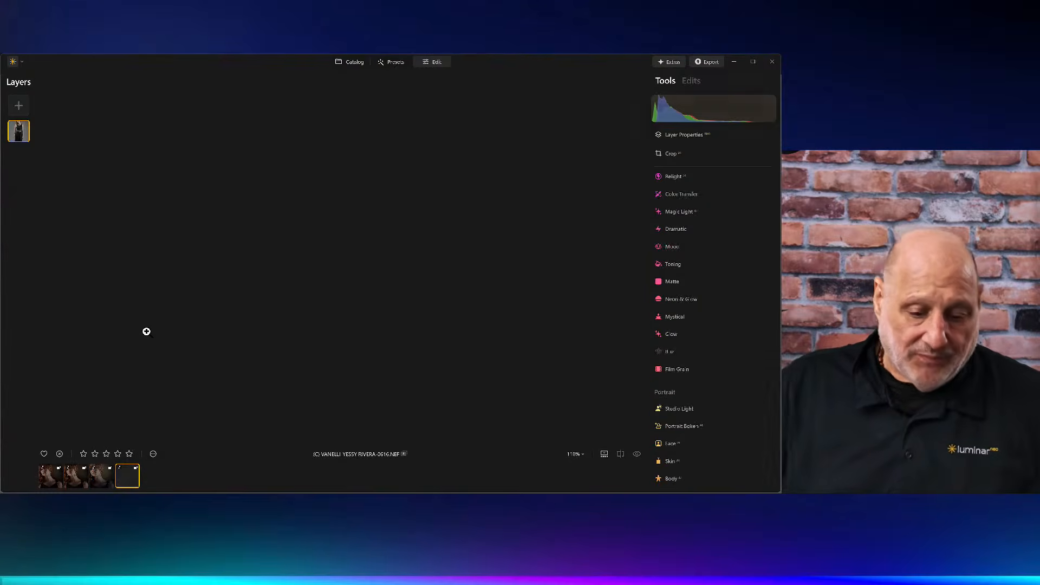
pyautogui.rightClick(371, 229)
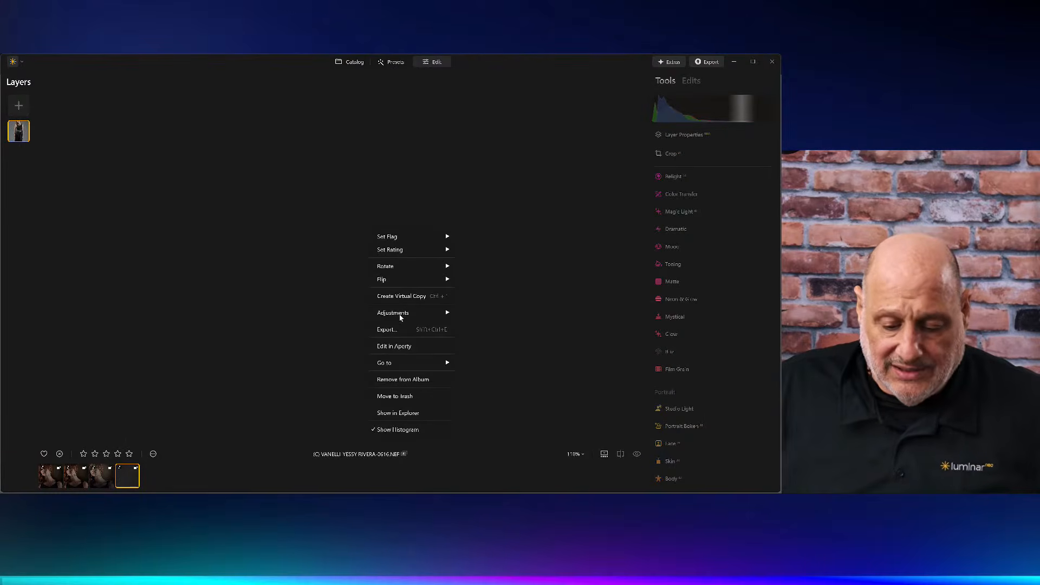
pyautogui.moveTo(401, 317)
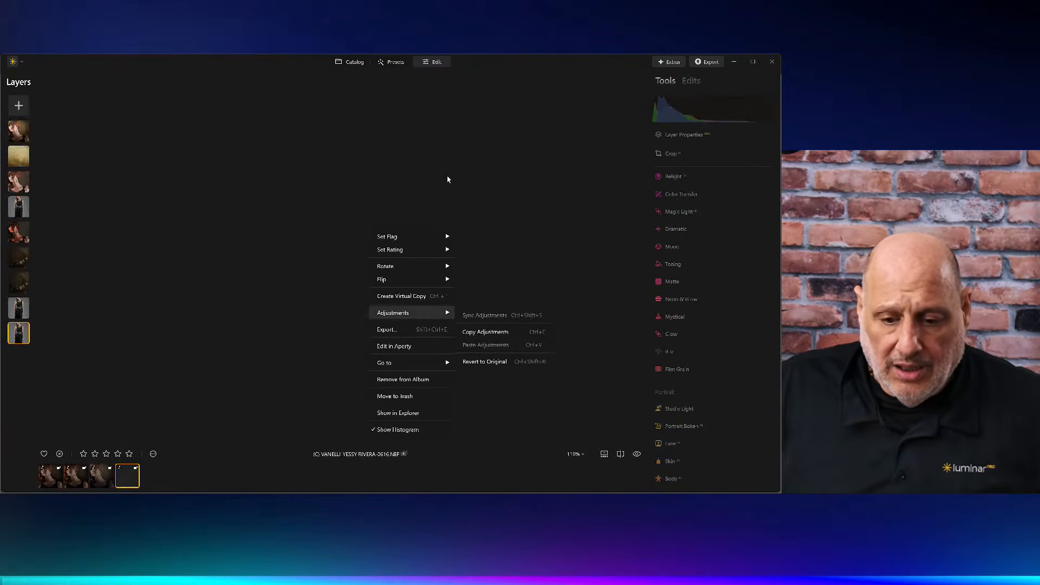
pyautogui.click(429, 62)
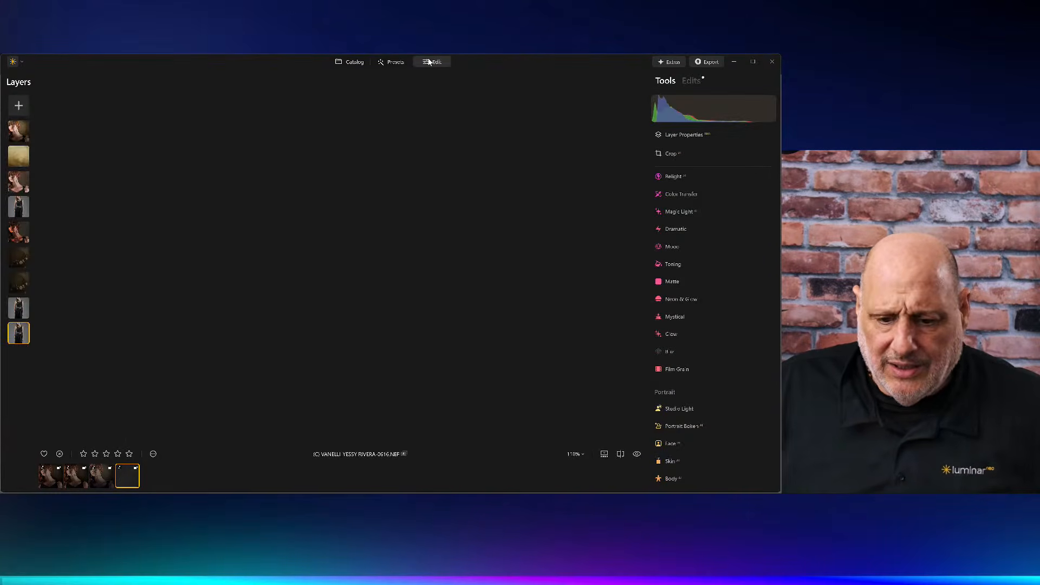
# Step: Revert the virtual copy to its original, unedited state and return to the catalog grid view
pyautogui.click(694, 81)
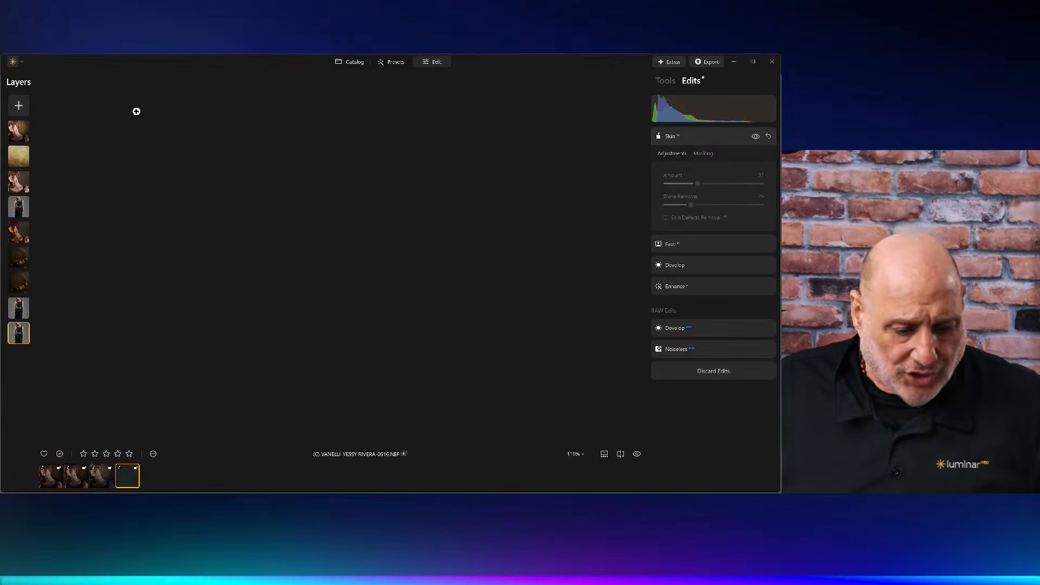
pyautogui.rightClick(331, 175)
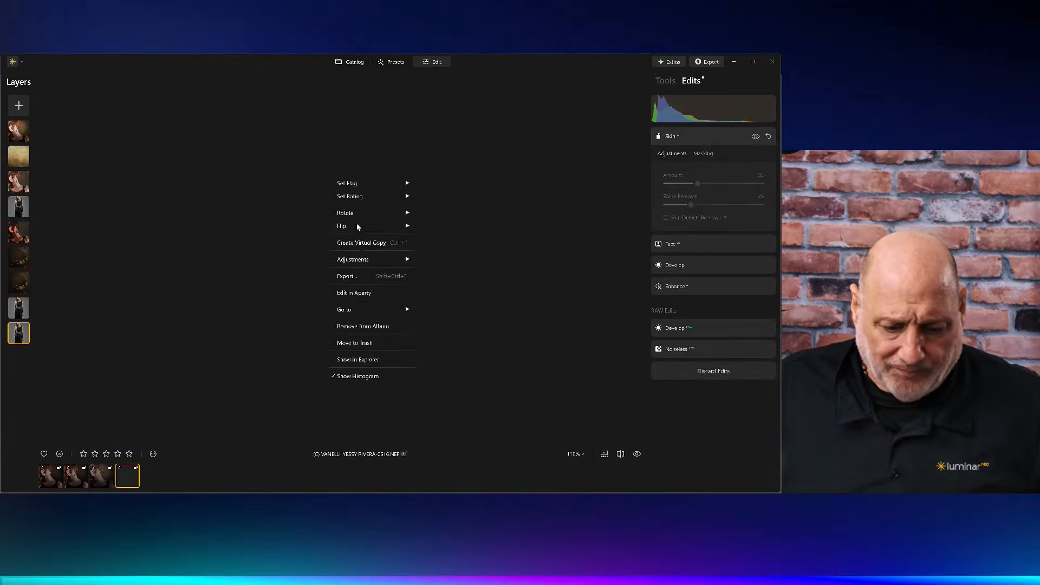
pyautogui.moveTo(368, 263)
pyautogui.click(434, 309)
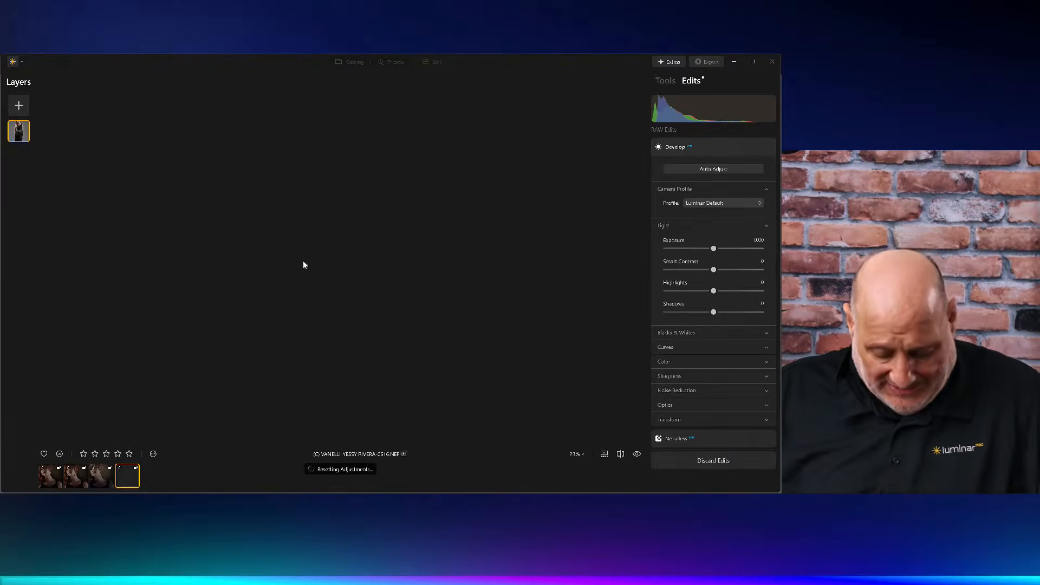
pyautogui.press('g')
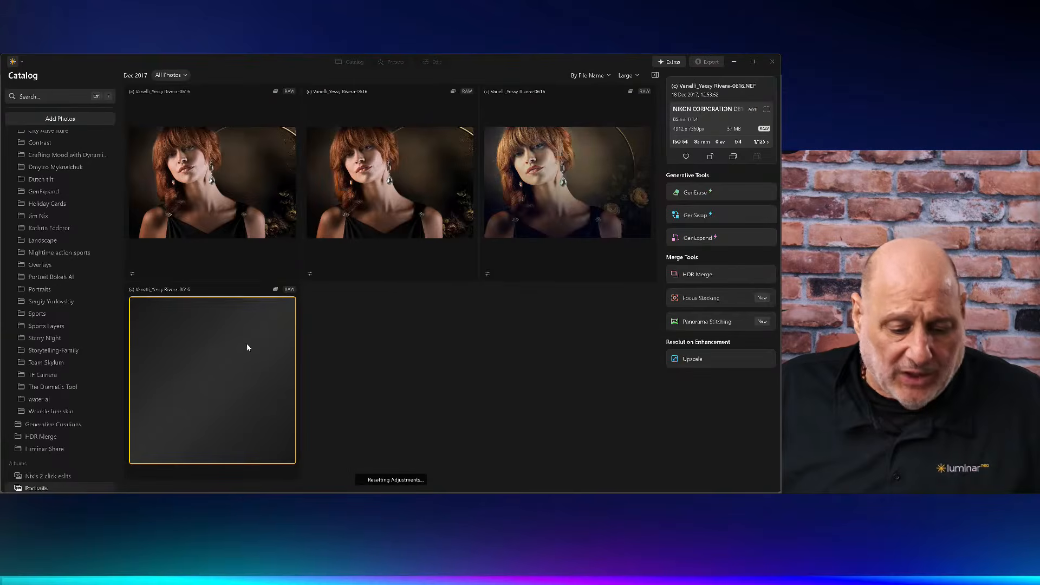